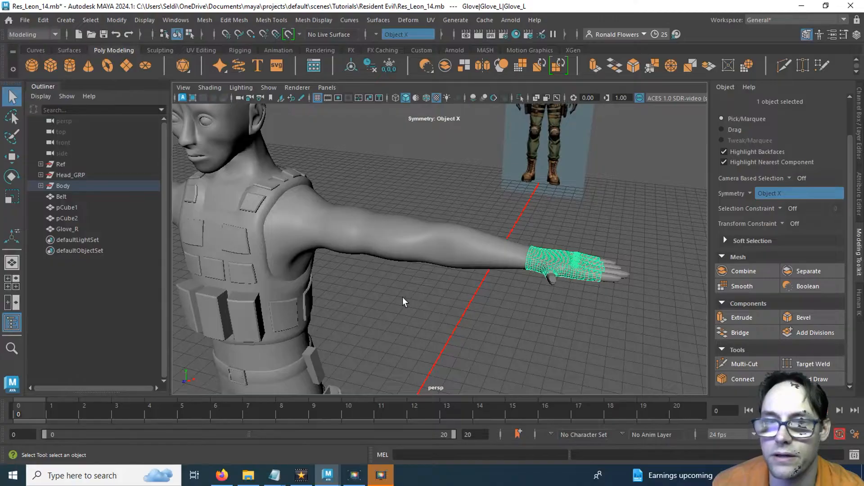
Step: Select the leg mesh and examine its knee area against the front reference image
left_click_drag(405, 303, 516, 291, "alt")
left_click(207, 183)
scroll(425, 258, "down", 3)
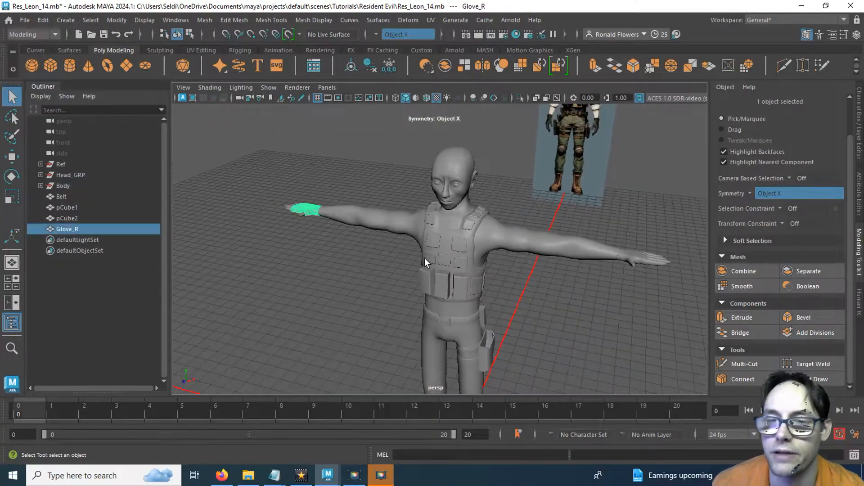
middle_click_drag(447, 347, 431, 269, "alt")
left_click(450, 283)
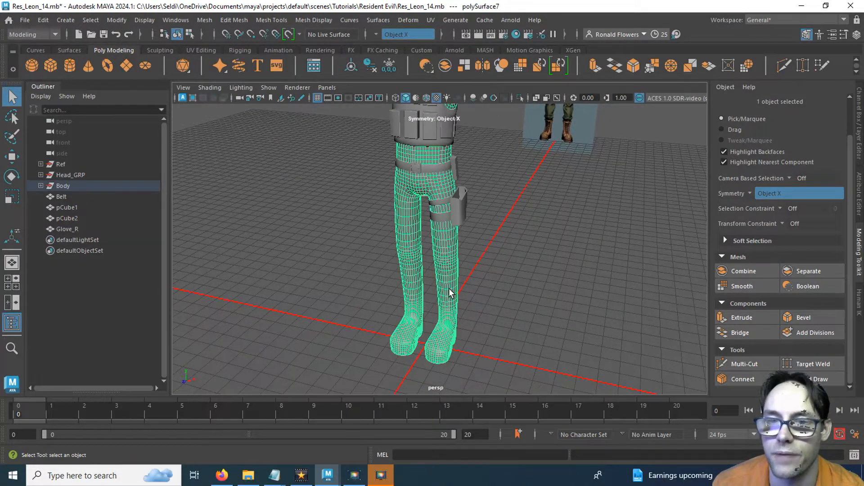
key("space")
key("space")
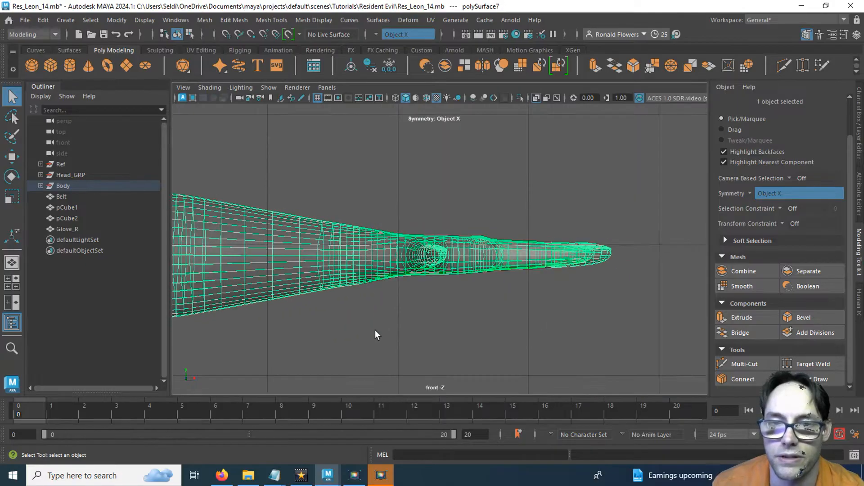
scroll(495, 192, "up", 3)
middle_click_drag(494, 225, 594, 158, "alt")
middle_click_drag(303, 301, 496, 157, "alt")
mouse_move(338, 311)
middle_mouse_down("alt")
mouse_move(411, 249)
mouse_move(505, 94)
middle_mouse_up("alt")
middle_click_drag(319, 325, 444, 160, "alt")
middle_click_drag(347, 310, 436, 156, "alt")
middle_click_drag(401, 293, 418, 94, "alt")
middle_click_drag(407, 248, 359, 251, "alt")
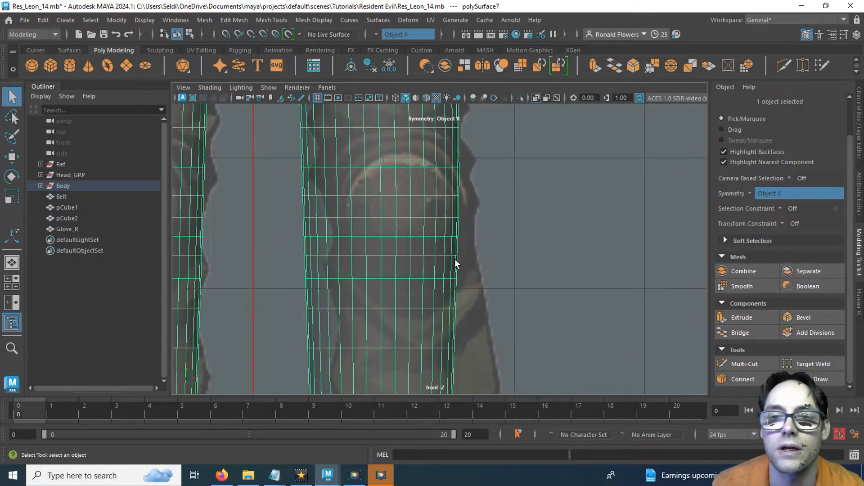
Step: Save the scene as a new Maya Binary file named Res_Leon_15.mb
left_click(23, 19)
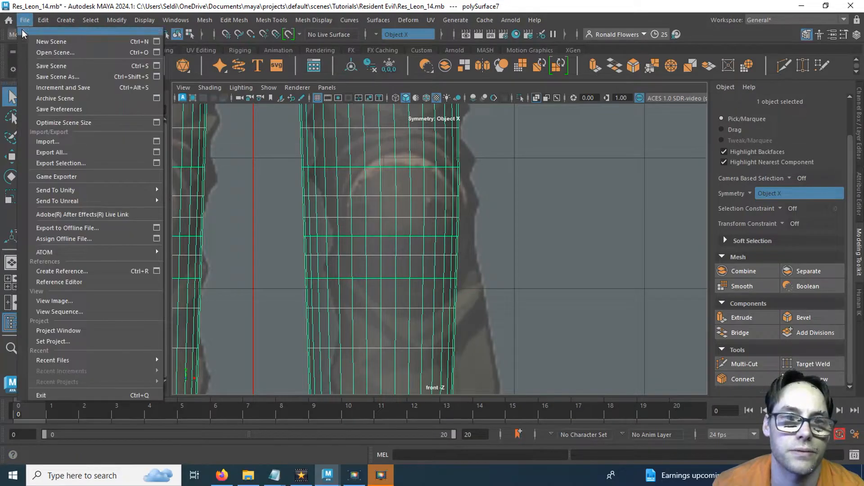
left_click(57, 77)
left_click(198, 400)
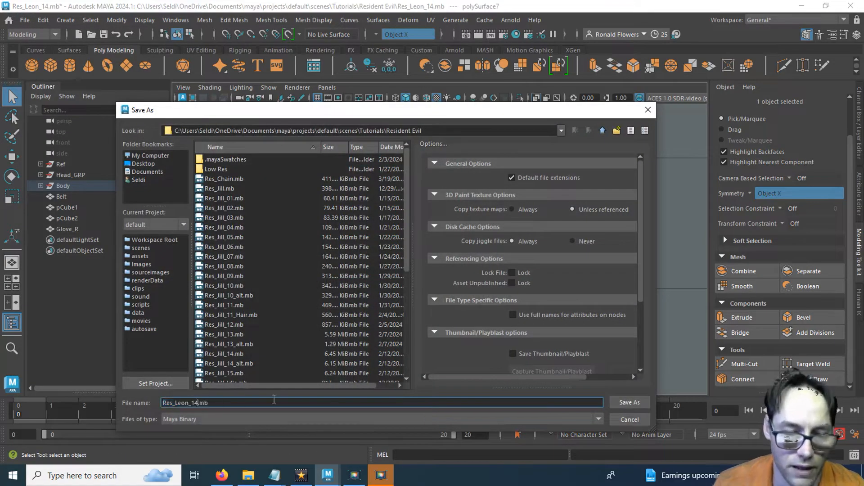
type("5")
key("Return")
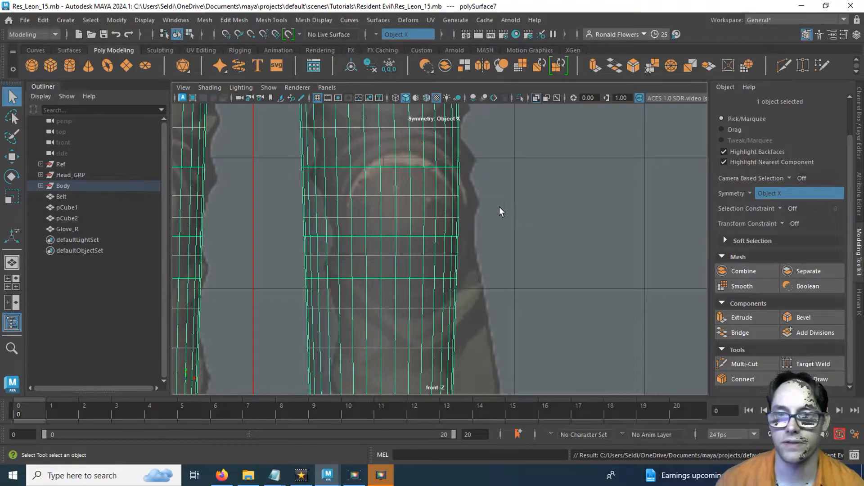
Step: Hide the leg mesh and examine the knee pad's shape in the front and side reference images
key("h")
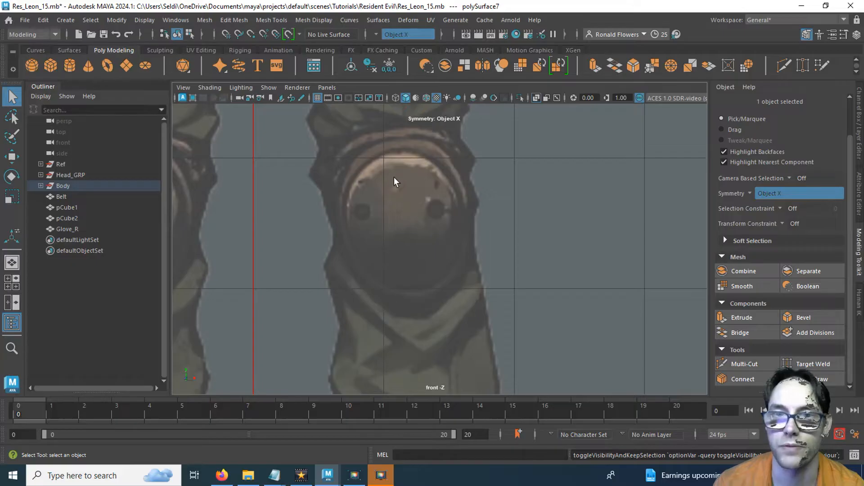
key("space")
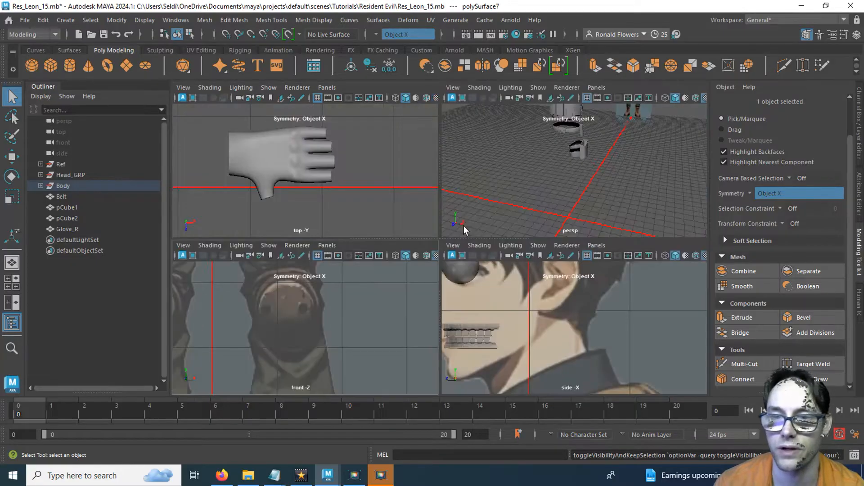
key("space")
mouse_move(467, 346)
middle_mouse_down("alt")
mouse_move(453, 314)
mouse_move(480, 153)
mouse_move(483, 239)
middle_mouse_up("alt")
middle_click_drag(443, 362, 453, 129, "alt")
mouse_move(415, 383)
middle_mouse_down("alt")
mouse_move(427, 150)
mouse_move(430, 233)
middle_mouse_up("alt")
middle_click_drag(508, 198, 413, 213, "alt")
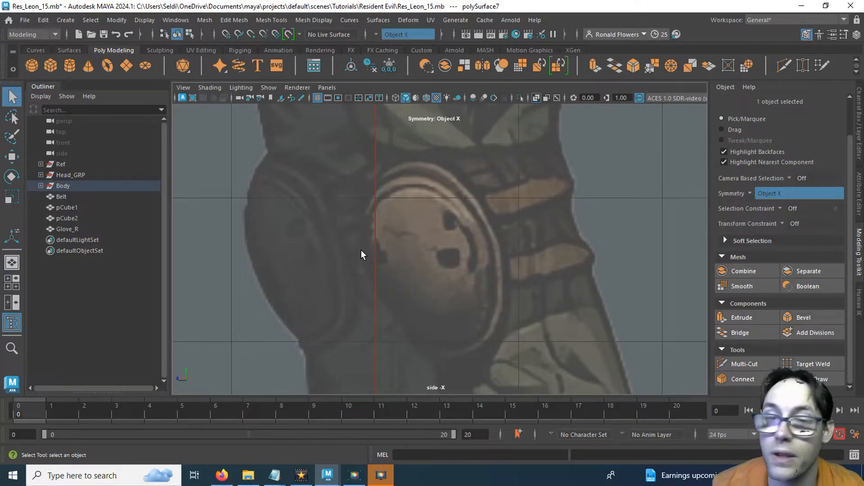
key("space")
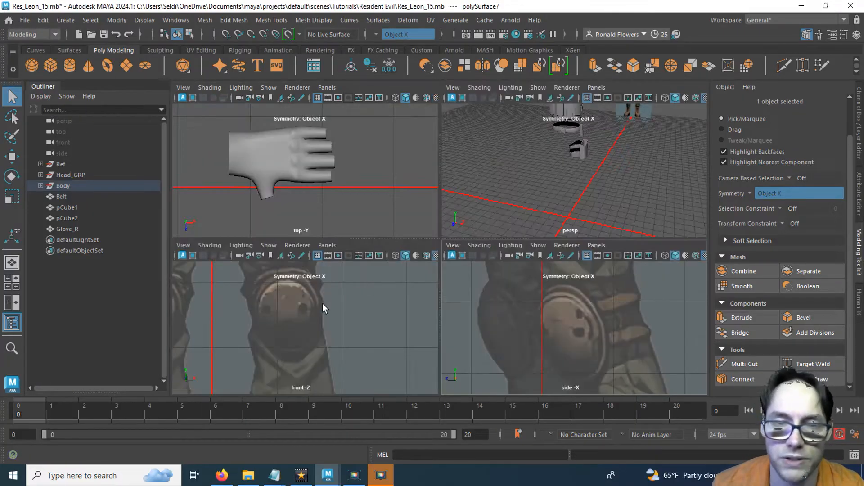
key("space")
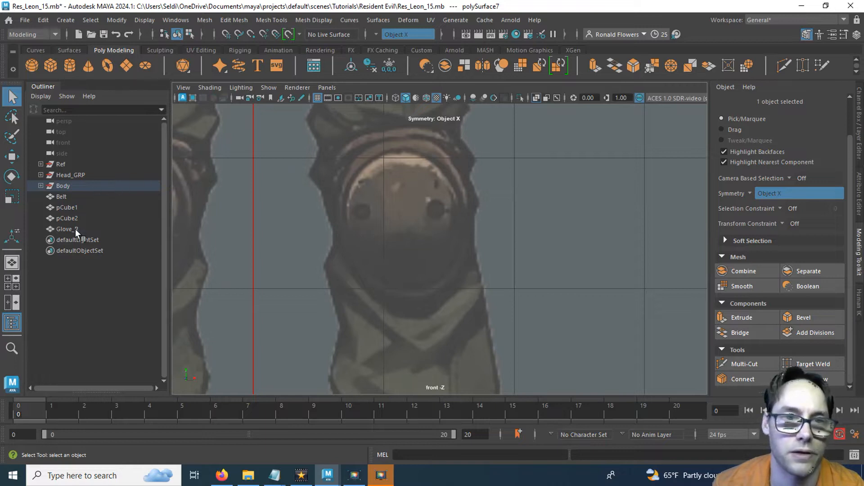
Step: Unhide the leg mesh polySurface7 nested under polySurface1 in the Body group
left_click(41, 186)
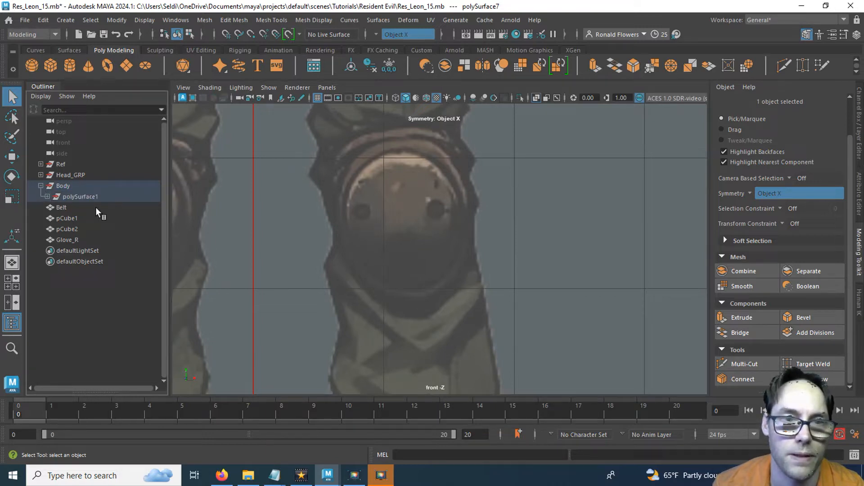
left_click(46, 196)
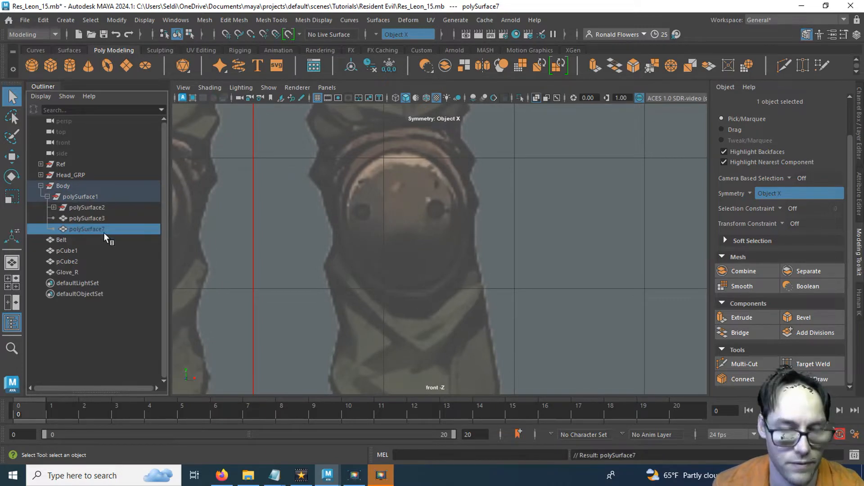
key("h")
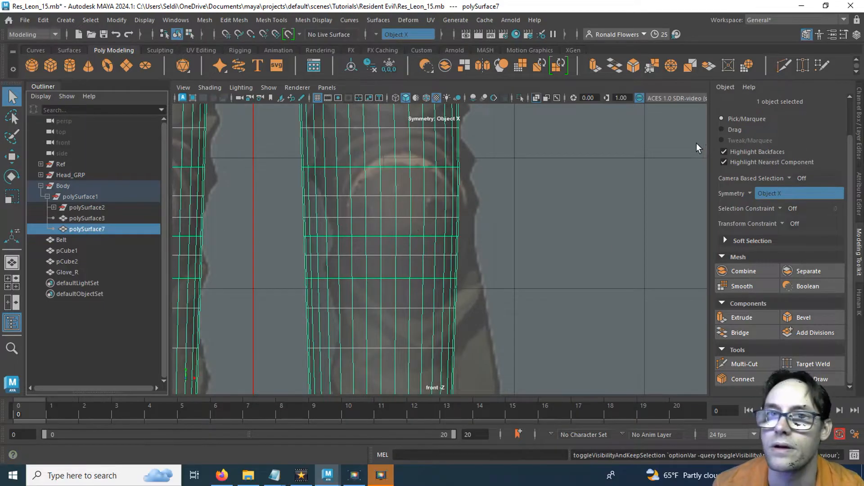
left_click(803, 34)
left_click(803, 34)
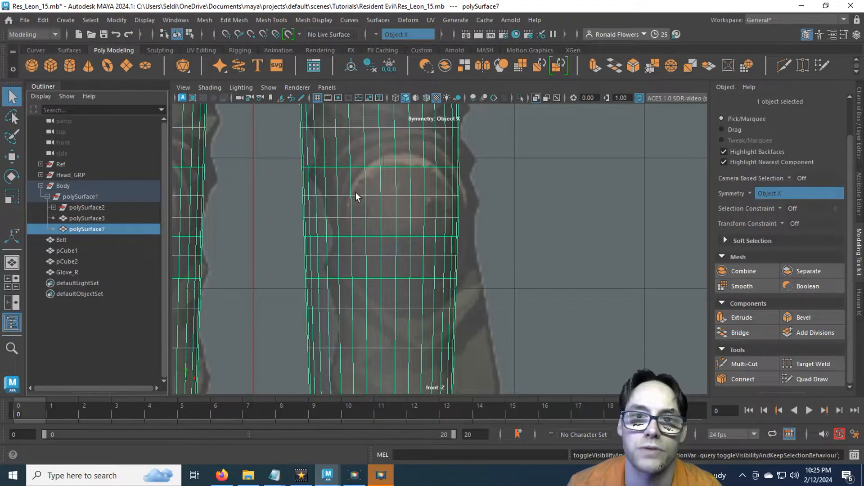
Step: Make the leg mesh a live surface and create a mirrored Quad Draw face over the knee pad's upper inner edge
left_click(289, 36)
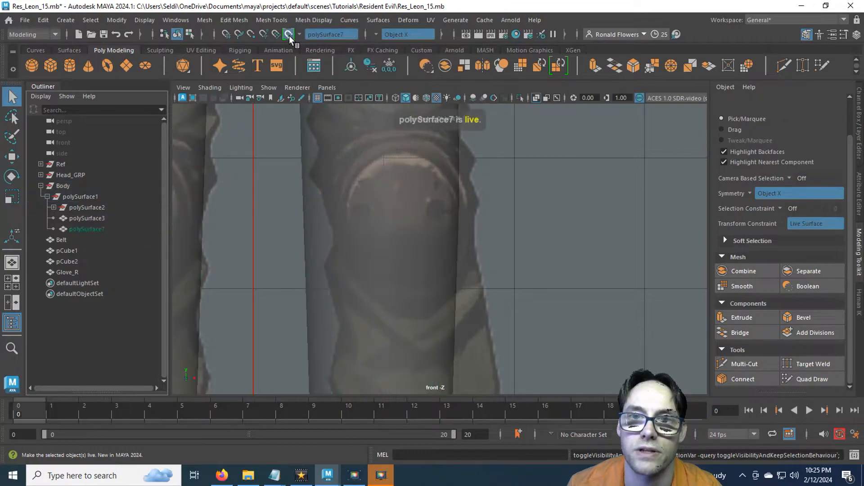
left_click(369, 212)
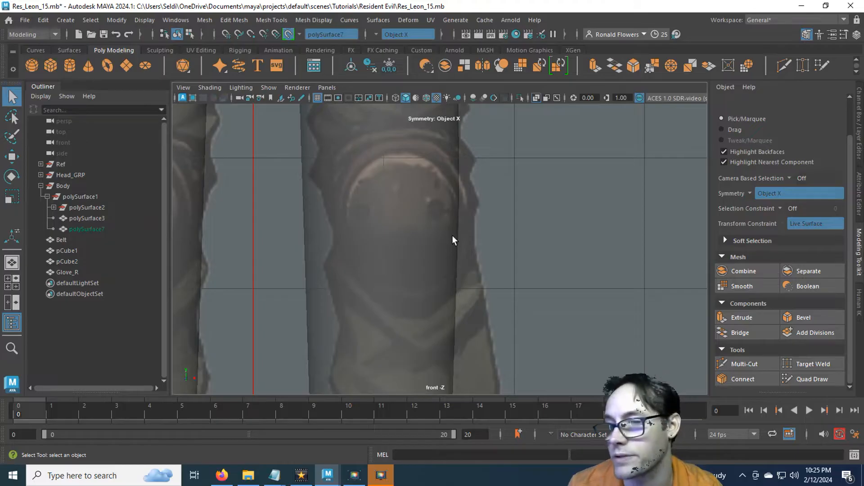
left_click(803, 377)
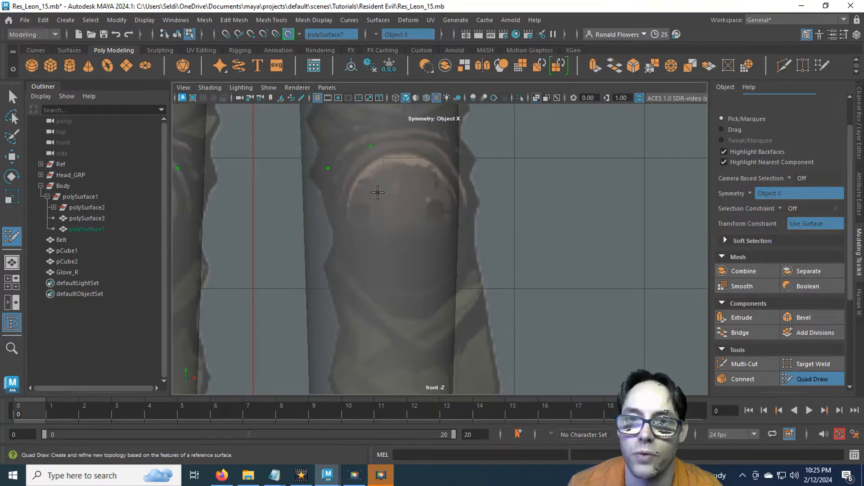
left_click(354, 184, "shift")
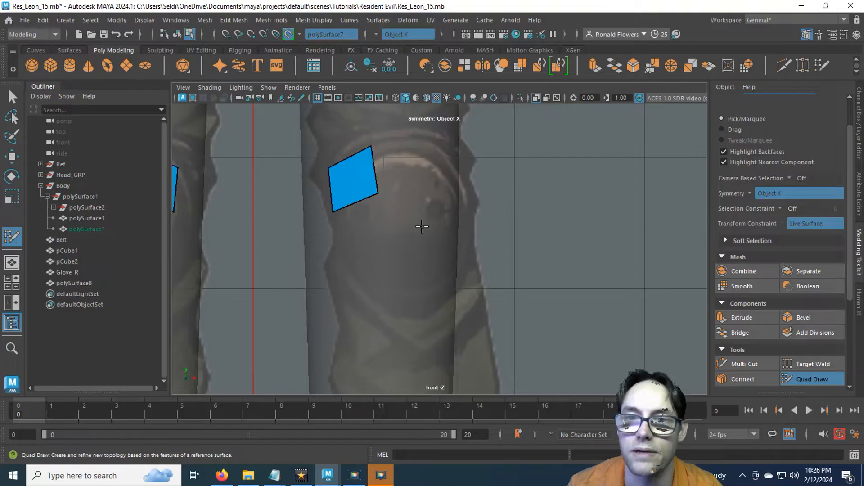
Step: Add a second Quad Draw face beside the first one, continuing across the front of the knee
key("space")
key("space")
scroll(466, 282, "up", 5)
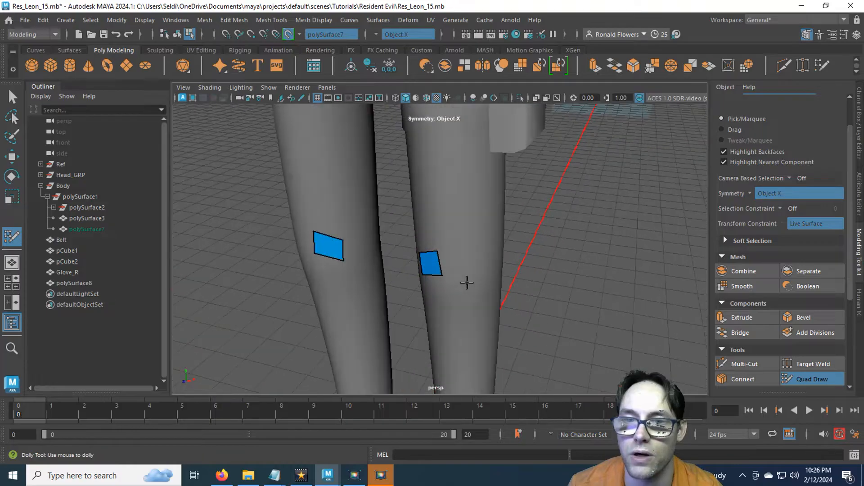
left_click_drag(467, 282, 476, 247, "alt")
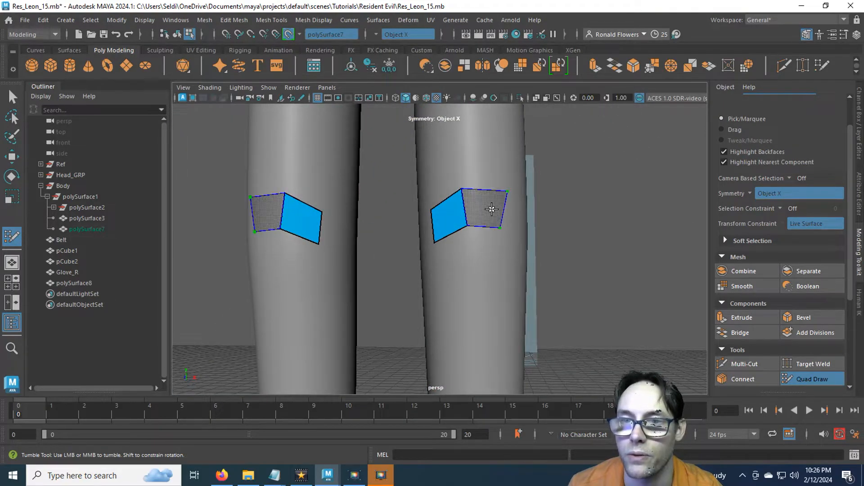
left_click_drag(496, 264, 522, 201, "alt")
right_click_drag(450, 246, 437, 233, "alt")
mouse_move(455, 277)
left_mouse_down("alt")
mouse_move(465, 264)
mouse_move(459, 272)
left_mouse_up("alt")
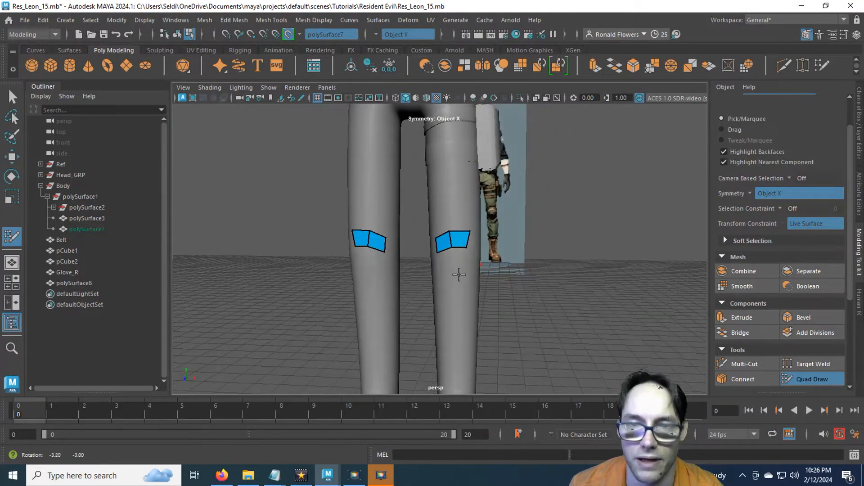
Step: Exit Quad Draw, turn off the live surface and select the leg mesh as an object
key("q")
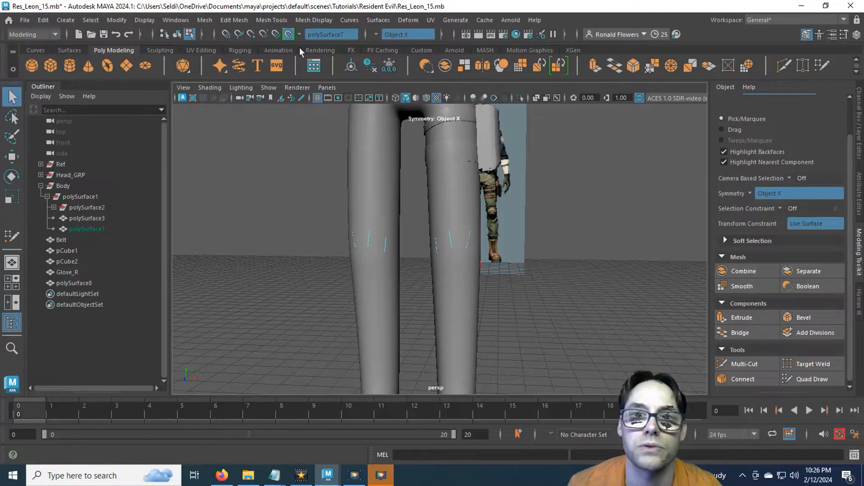
left_click(289, 34)
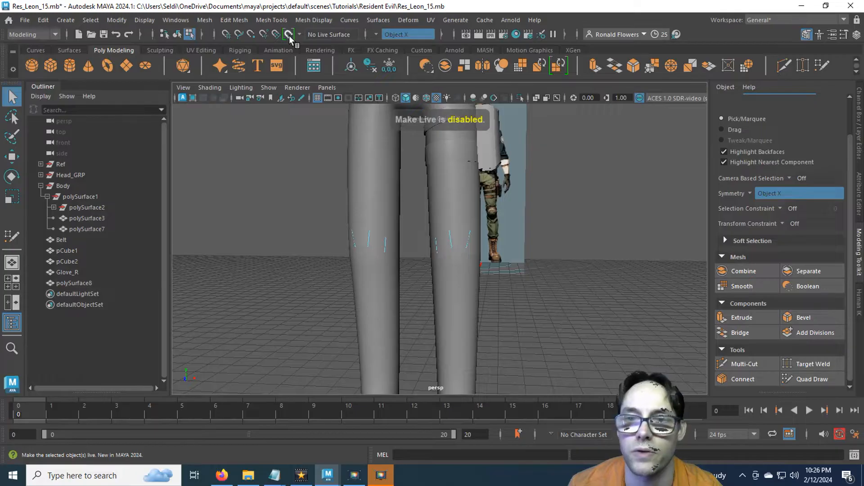
left_click(463, 175)
right_click_drag(464, 177, 491, 140)
left_click(506, 303)
left_click(467, 309)
scroll(466, 306, "up", 3)
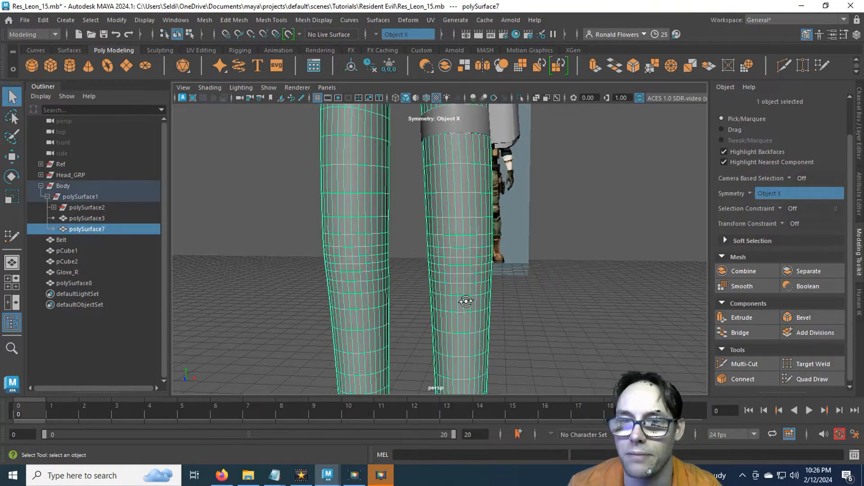
left_click_drag(466, 301, 318, 192, "alt")
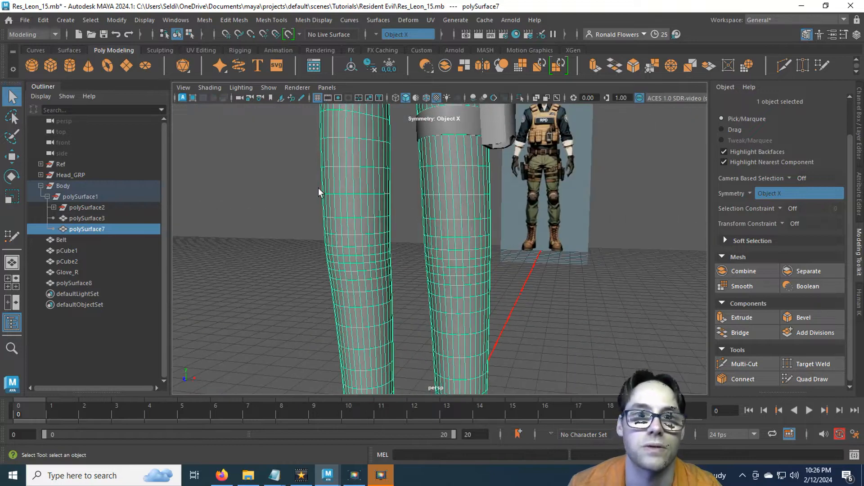
Step: Activate the Bulge sculpting tool with Object X symmetry and inflate the fronts of both knees on the leg mesh
left_click(159, 49)
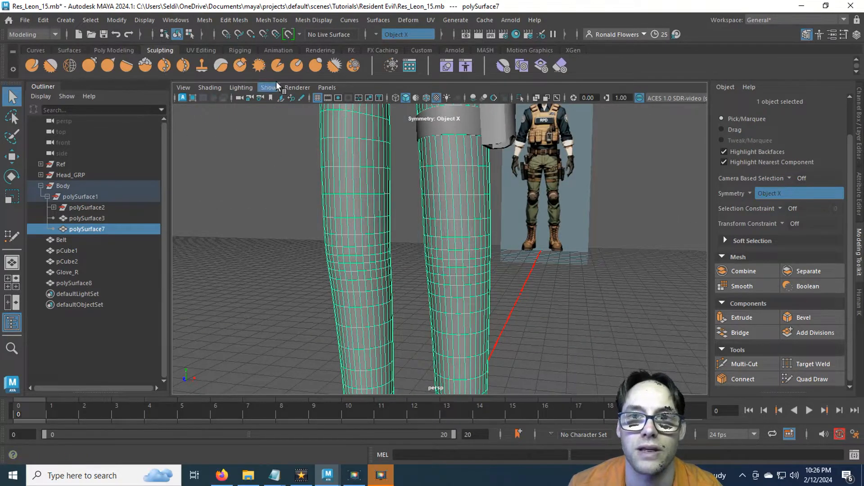
left_click(316, 65)
scroll(316, 130, "up", 2)
left_click(838, 39)
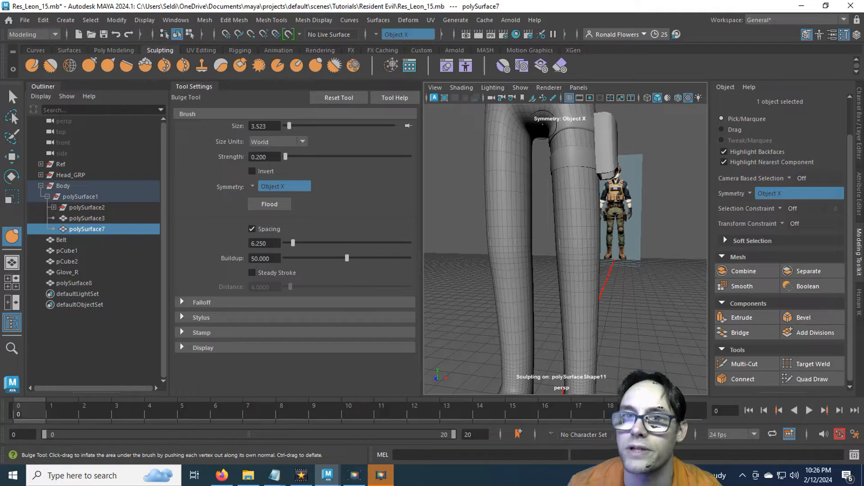
left_click(844, 34)
mouse_move(512, 255)
left_mouse_down("alt")
mouse_move(445, 251)
mouse_move(455, 254)
left_mouse_up("alt")
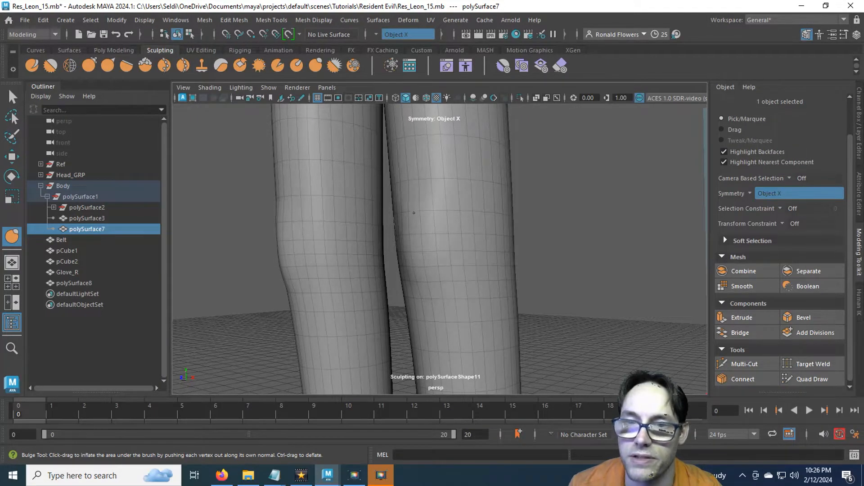
mouse_move(411, 250)
left_mouse_down("alt")
mouse_move(515, 250)
mouse_move(504, 258)
mouse_move(424, 250)
left_mouse_up("alt")
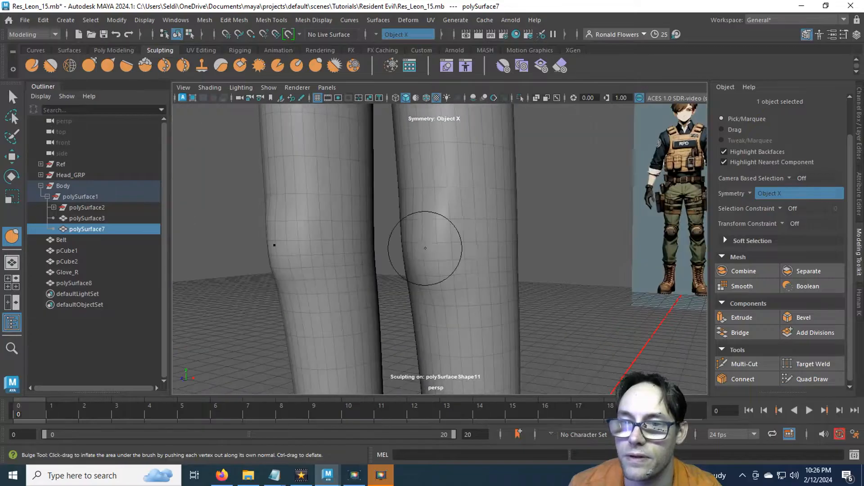
mouse_move(453, 300)
left_mouse_down("alt")
mouse_move(470, 265)
mouse_move(531, 270)
mouse_move(397, 282)
mouse_move(472, 275)
mouse_move(479, 264)
mouse_move(455, 269)
left_mouse_up("alt")
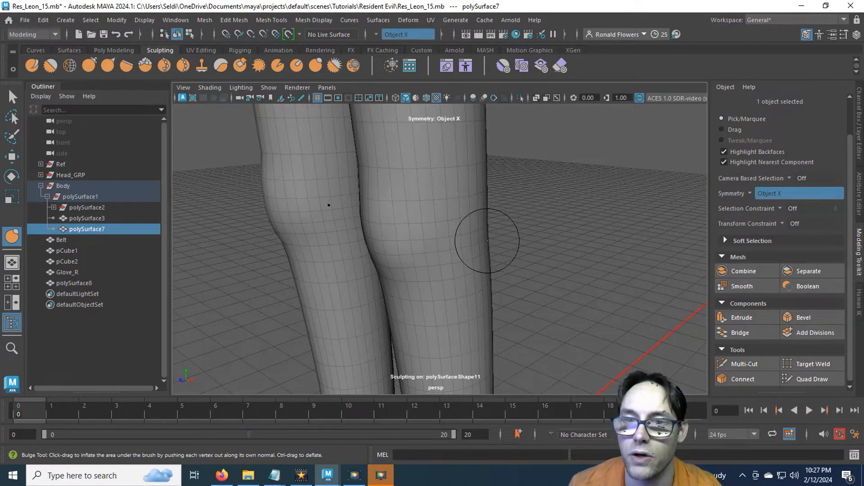
Step: Shape the sides and backs of both knees with the Bulge tool to give the legs a more natural contour
mouse_move(473, 235)
left_mouse_down("alt")
mouse_move(411, 226)
mouse_move(409, 257)
left_mouse_up("alt")
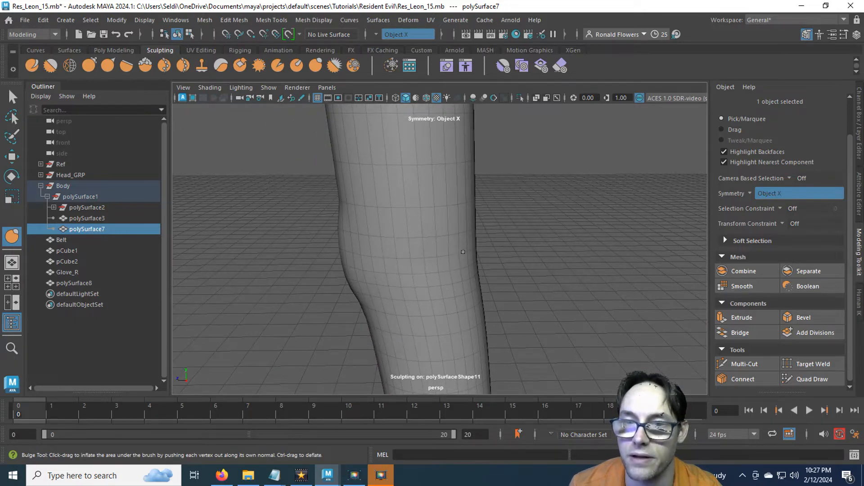
left_click_drag(474, 260, 407, 261, "alt")
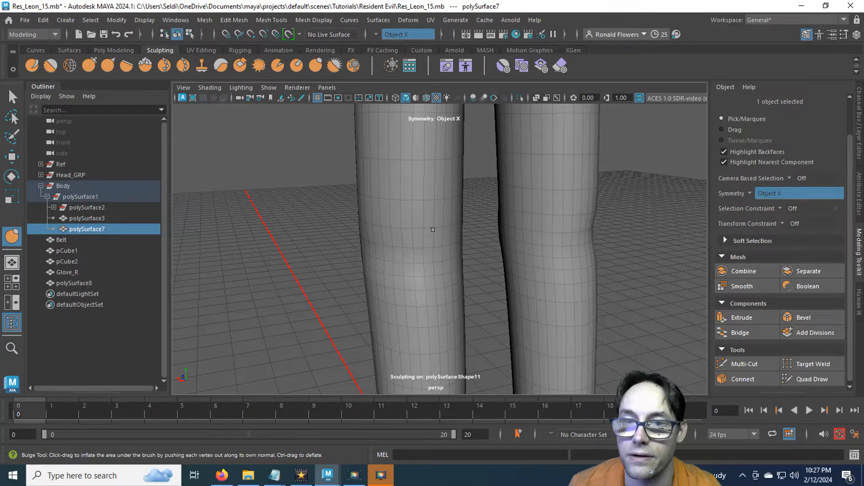
mouse_move(389, 235)
left_mouse_down("alt")
mouse_move(471, 238)
mouse_move(486, 257)
mouse_move(422, 247)
mouse_move(514, 239)
mouse_move(440, 223)
left_mouse_up("alt")
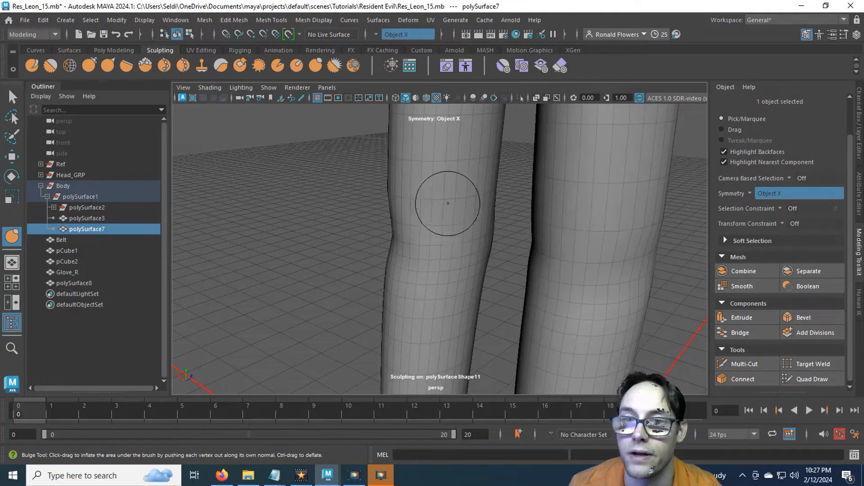
left_click_drag(403, 209, 484, 216, "alt")
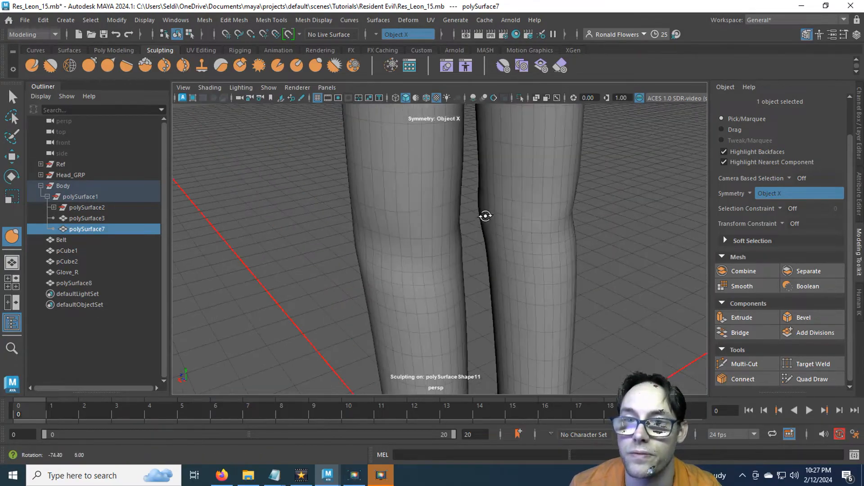
left_click_drag(297, 198, 459, 192, "alt")
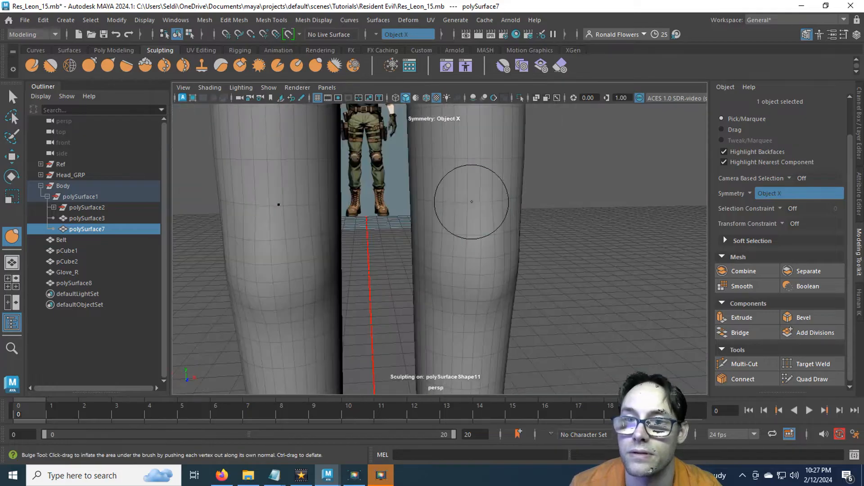
Step: Refine the transition from the kneecaps into the upper shins on both legs with the Bulge tool
left_click_drag(419, 259, 437, 247, "alt")
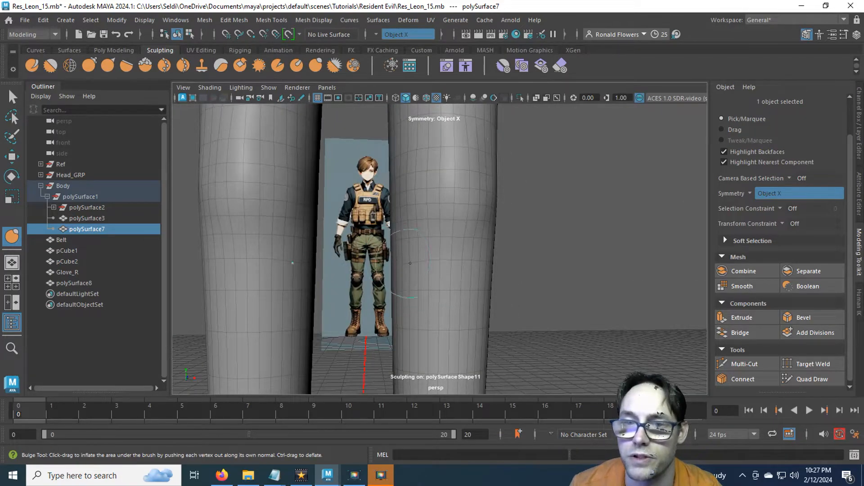
mouse_move(413, 261)
left_mouse_down("alt")
mouse_move(436, 270)
mouse_move(406, 262)
mouse_move(463, 264)
mouse_move(447, 281)
mouse_move(428, 267)
left_mouse_up("alt")
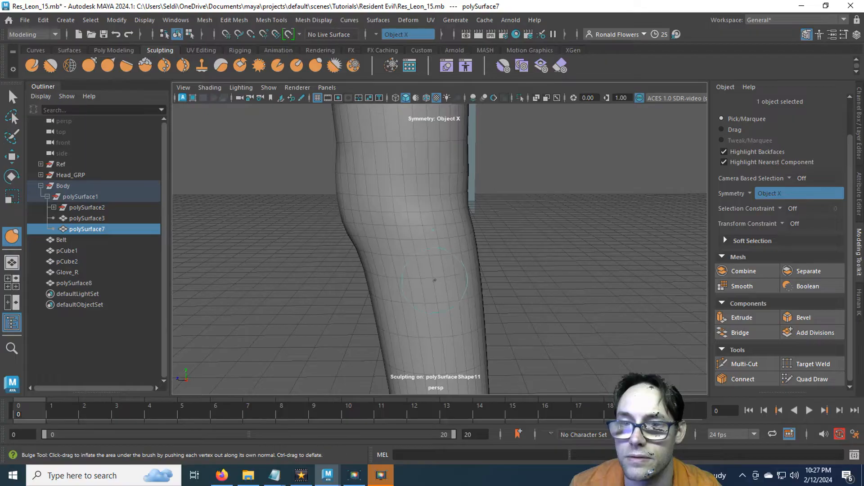
left_click_drag(482, 257, 511, 283, "alt")
scroll(511, 282, "down", 8)
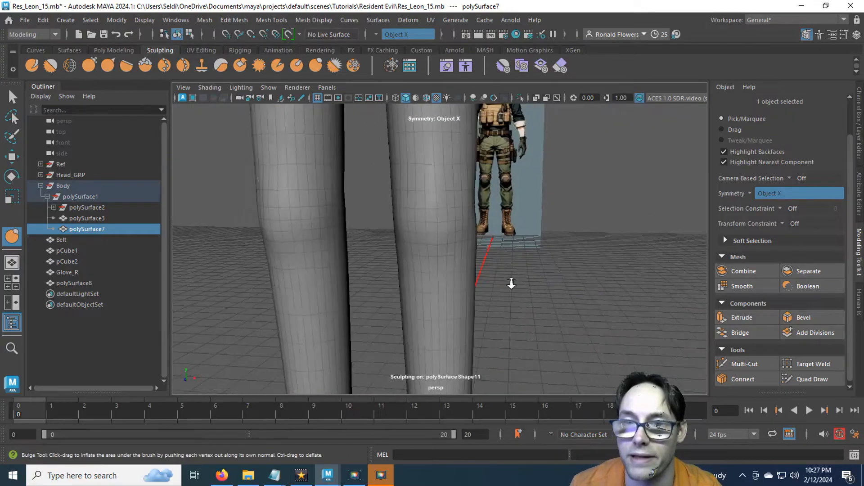
scroll(511, 282, "up", 3)
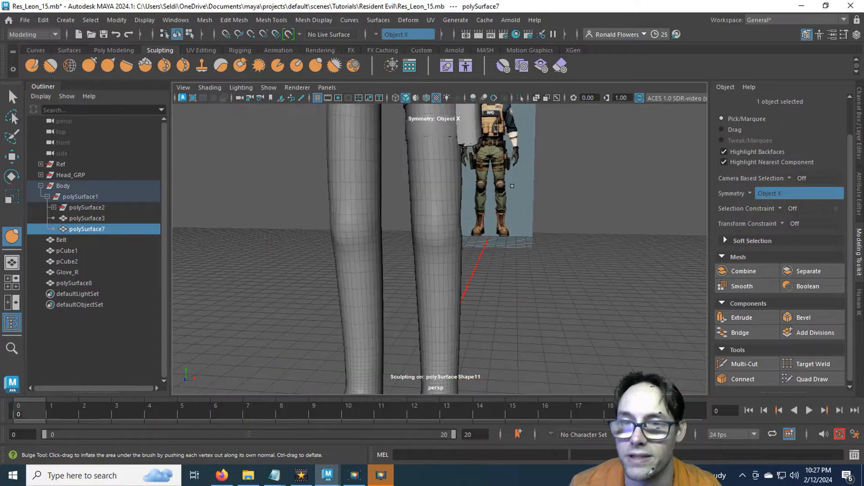
scroll(470, 251, "up", 5)
left_click_drag(443, 281, 482, 255, "alt")
left_click_drag(424, 213, 368, 172, "alt")
Step: Switch to the Grab sculpting tool, enlarge its brush and pull the leg contours just below the knees into shape
left_click(89, 65)
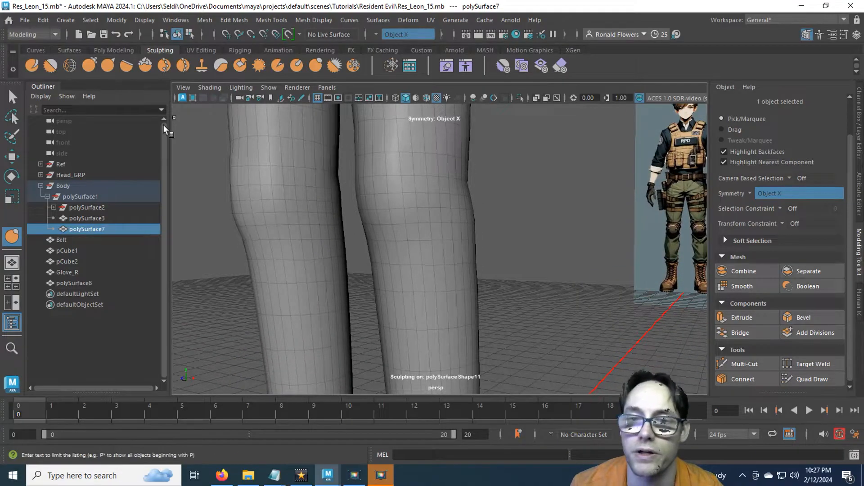
left_click_drag(425, 269, 226, 254, "alt")
key("b")
left_click_drag(434, 282, 446, 283)
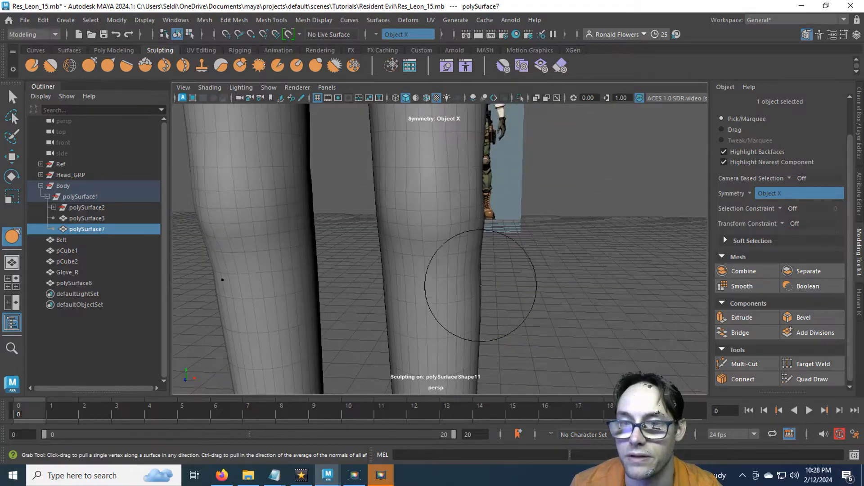
left_click_drag(401, 301, 396, 270, "alt")
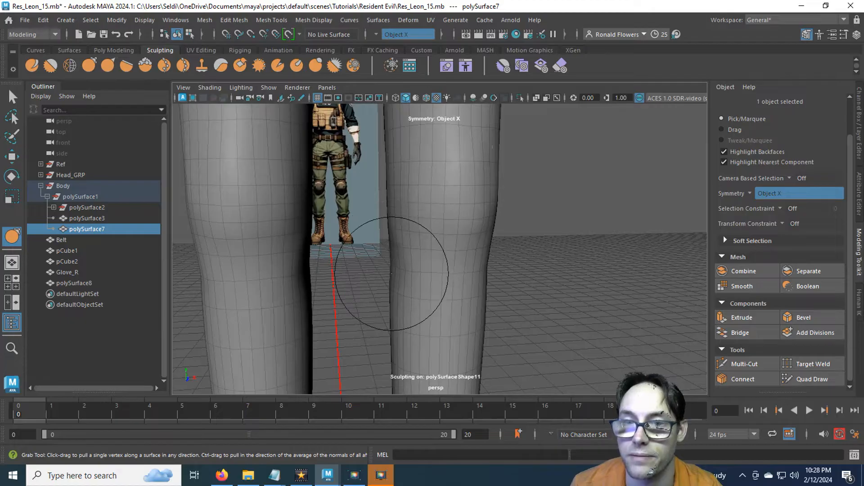
left_click_drag(391, 273, 420, 291, "alt")
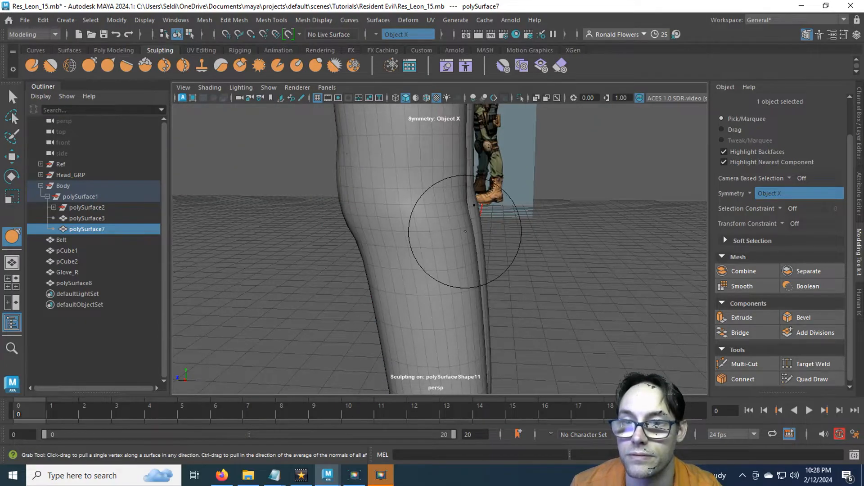
Step: Smooth the backs of the knees and adjust the knee and calf silhouettes with the Grab tool
left_click_drag(448, 243, 464, 257, "alt")
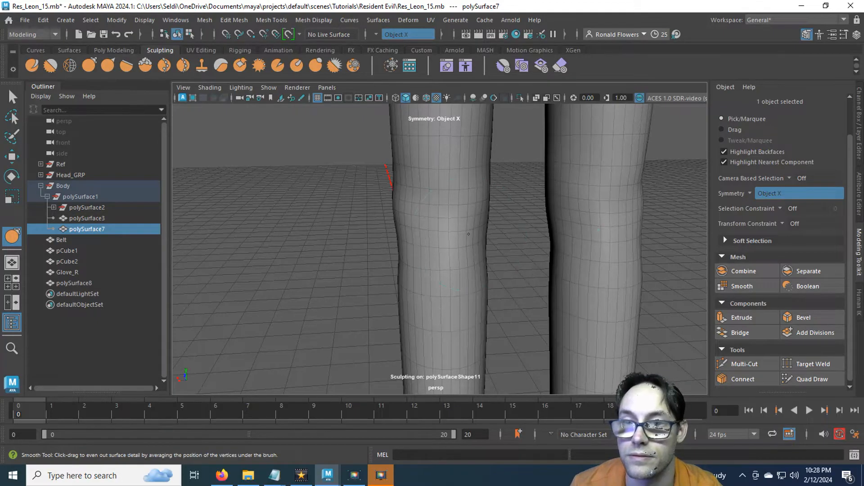
mouse_move(478, 270)
left_mouse_down("alt")
mouse_move(489, 268)
mouse_move(440, 246)
mouse_move(393, 266)
mouse_move(500, 284)
mouse_move(395, 260)
left_mouse_up("alt")
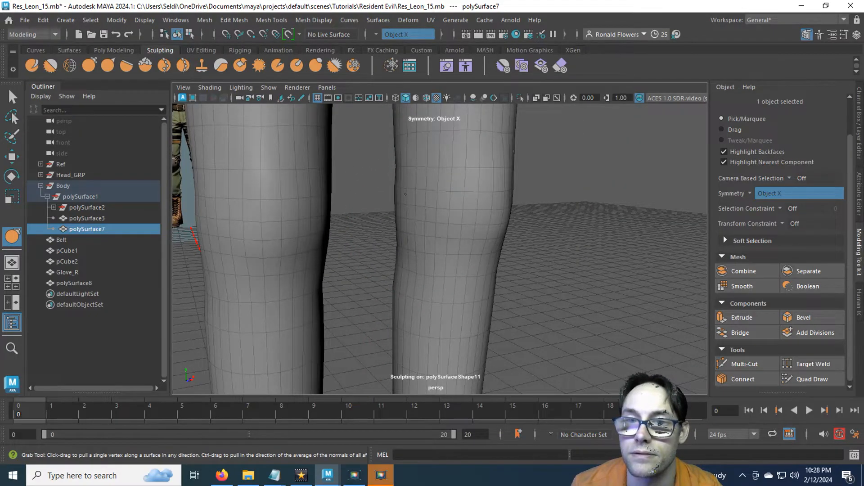
mouse_move(404, 194)
left_mouse_down("alt")
mouse_move(392, 208)
mouse_move(398, 203)
left_mouse_up("alt")
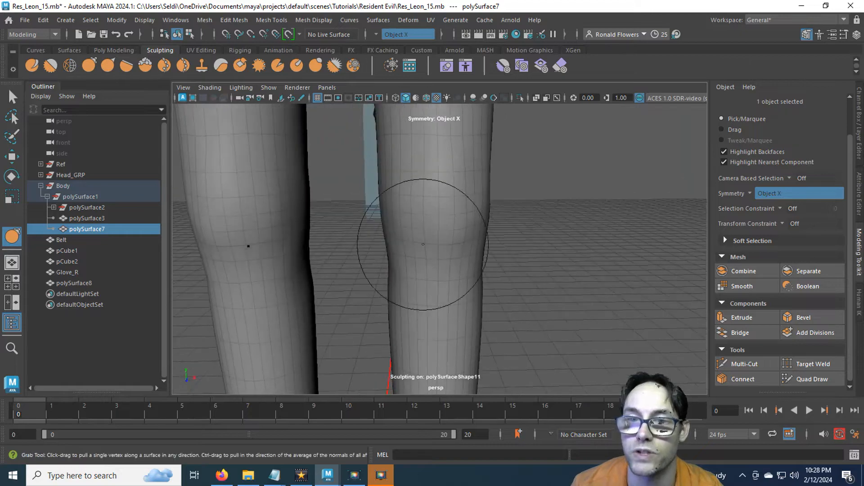
left_click_drag(414, 247, 497, 260, "alt")
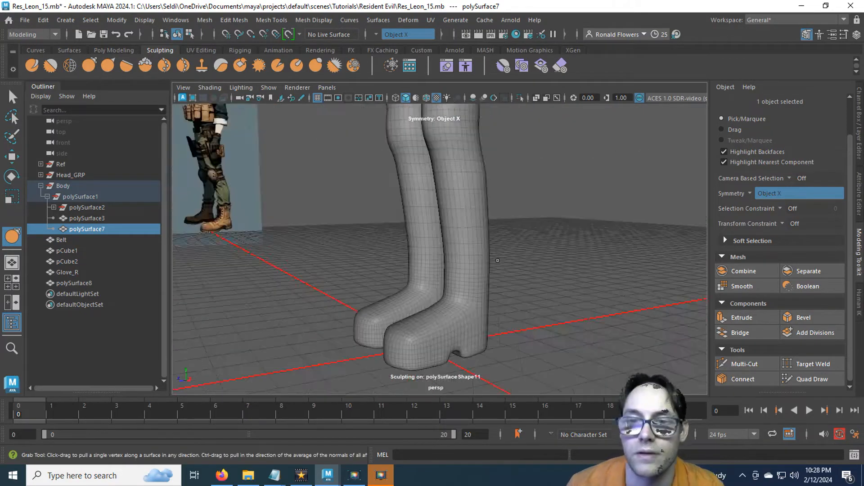
Step: Leave sculpting and insert an edge loop around both lower legs above the ankles with Multi-Cut
key("q")
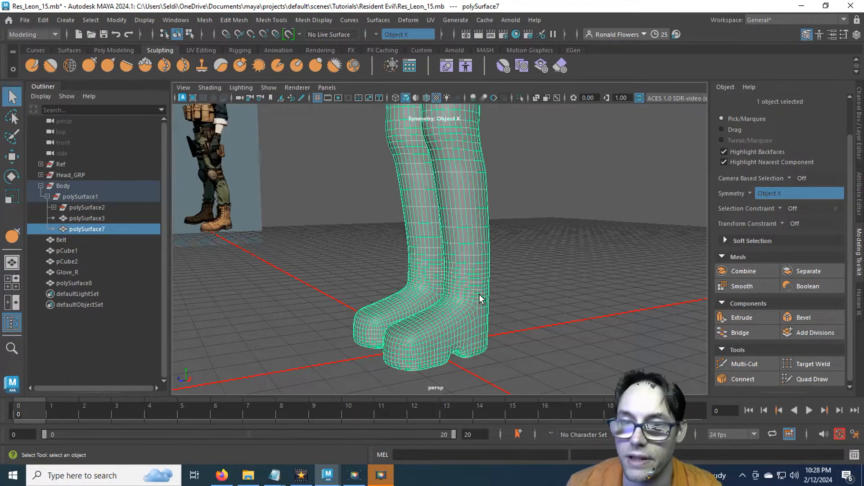
scroll(479, 293, "up", 3)
mouse_move(479, 299)
left_mouse_down("alt")
mouse_move(475, 279)
mouse_move(441, 265)
left_mouse_up("alt")
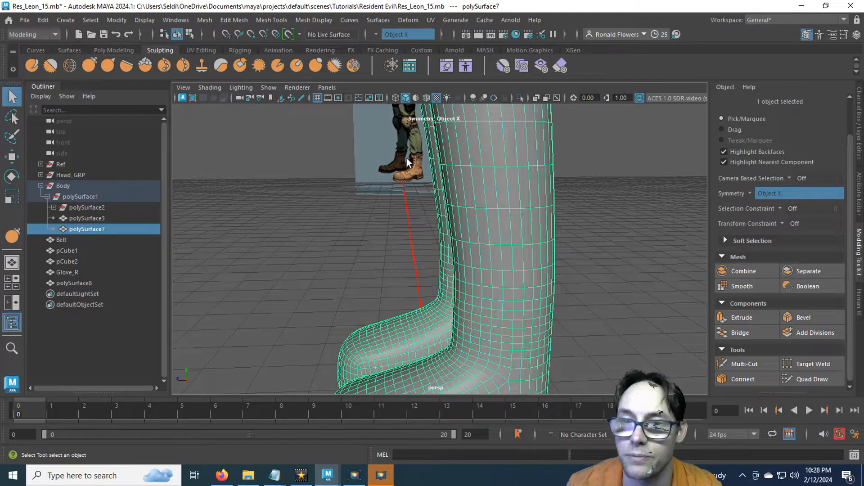
left_click_drag(444, 296, 482, 255, "alt")
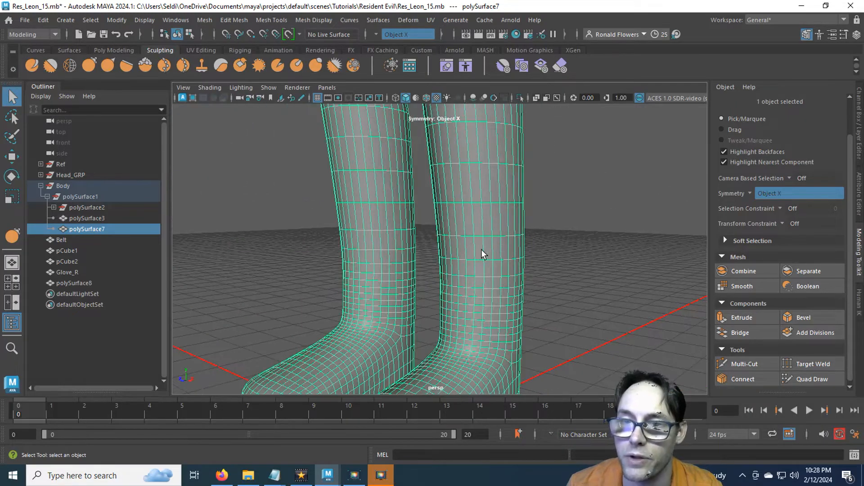
right_click_drag(481, 250, 481, 188)
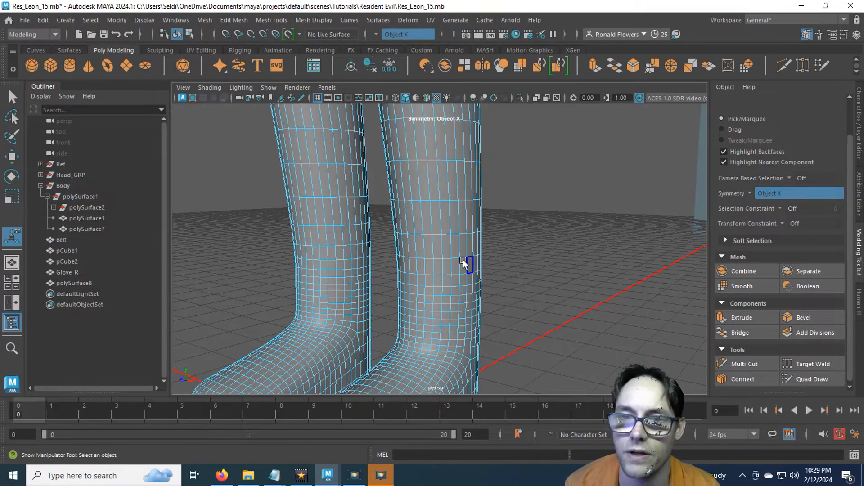
left_click_drag(463, 264, 451, 242, "alt")
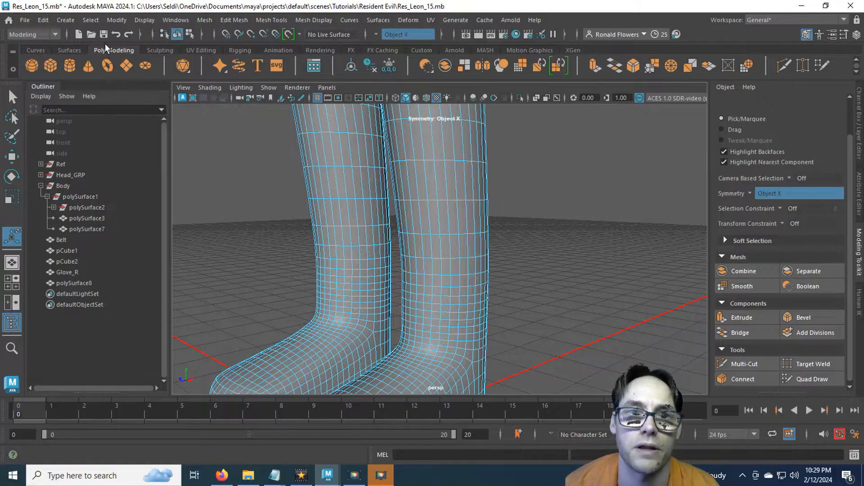
left_click(779, 74)
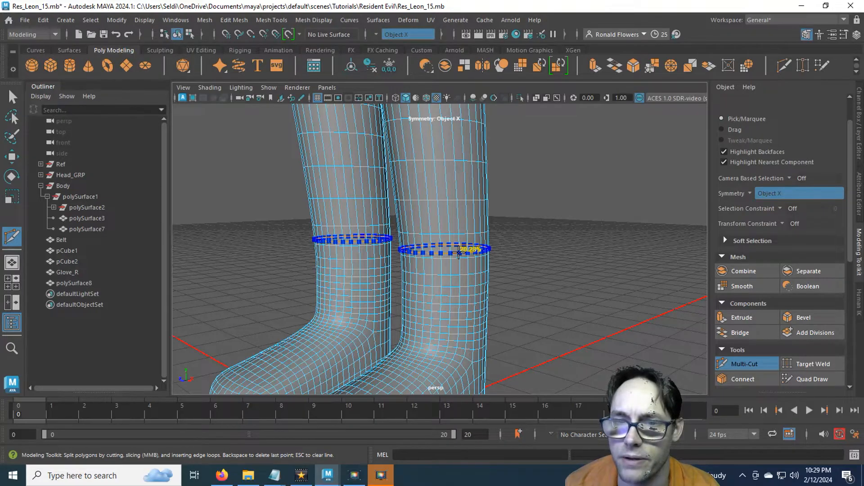
scroll(537, 323, "up", 2)
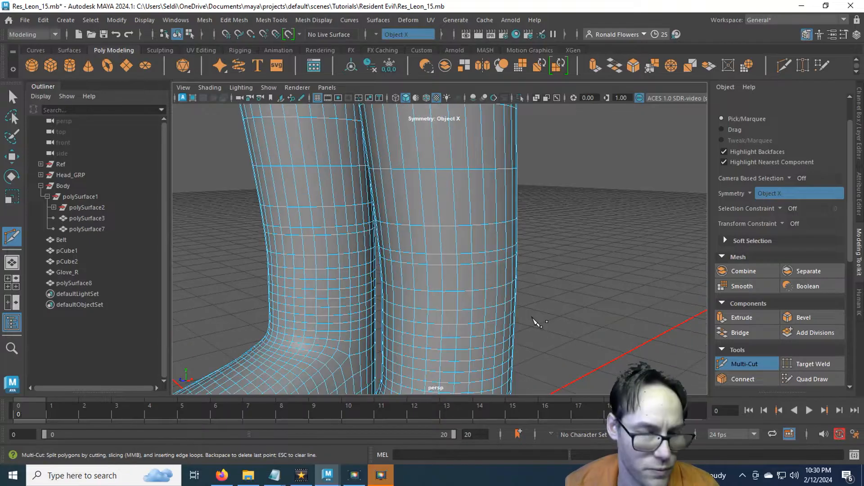
Step: Select the new edge loop above the ankles and scale it inward to pinch both lower legs
key("q")
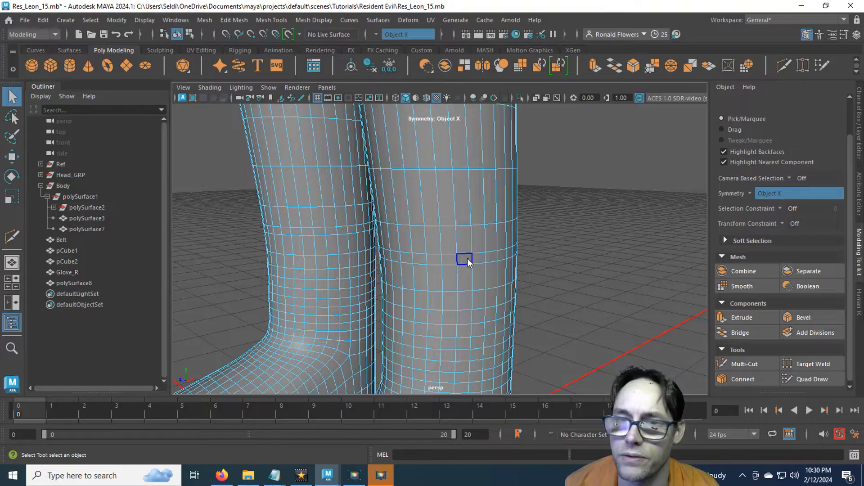
right_click_drag(467, 258, 474, 131)
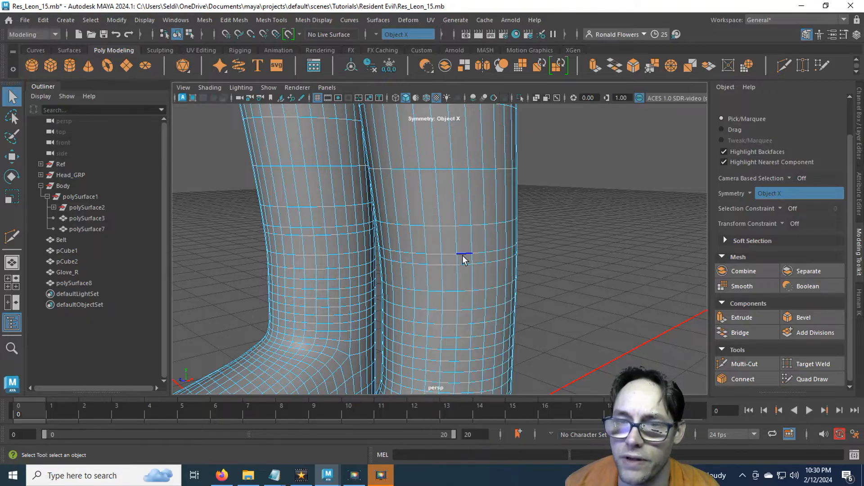
double_click(462, 254)
key("r")
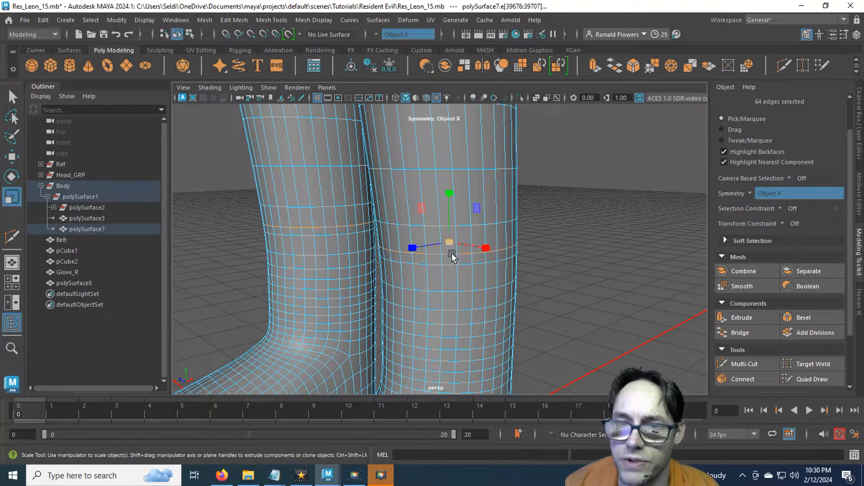
left_click_drag(453, 243, 436, 244)
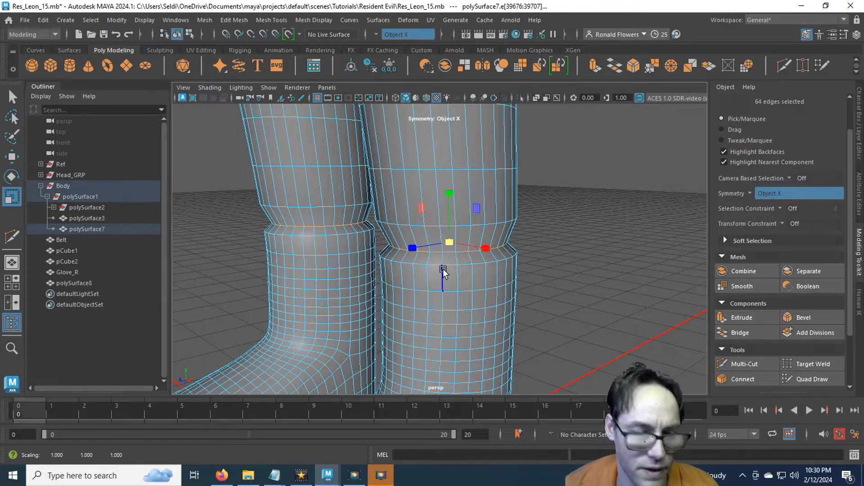
Step: Move the pinched edge loop down to form a recessed boot opening around each lower leg
key("w")
left_click_drag(451, 193, 449, 204)
scroll(449, 282, "up", 3)
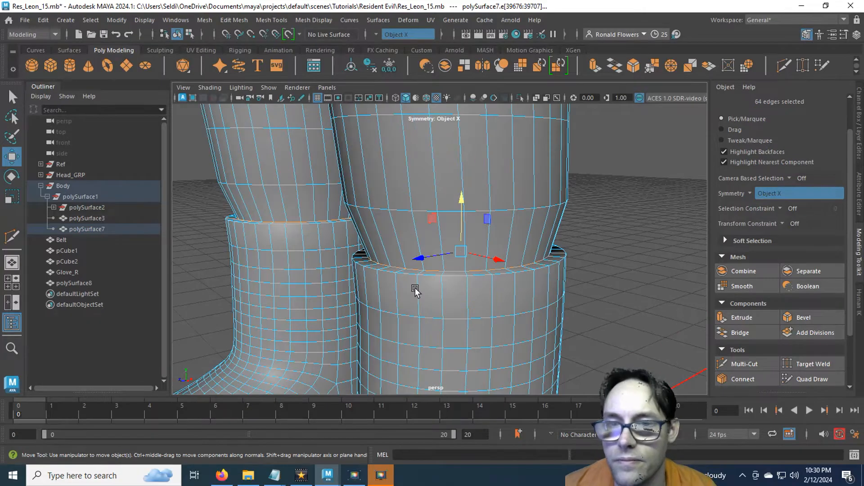
left_click_drag(496, 299, 533, 299, "alt")
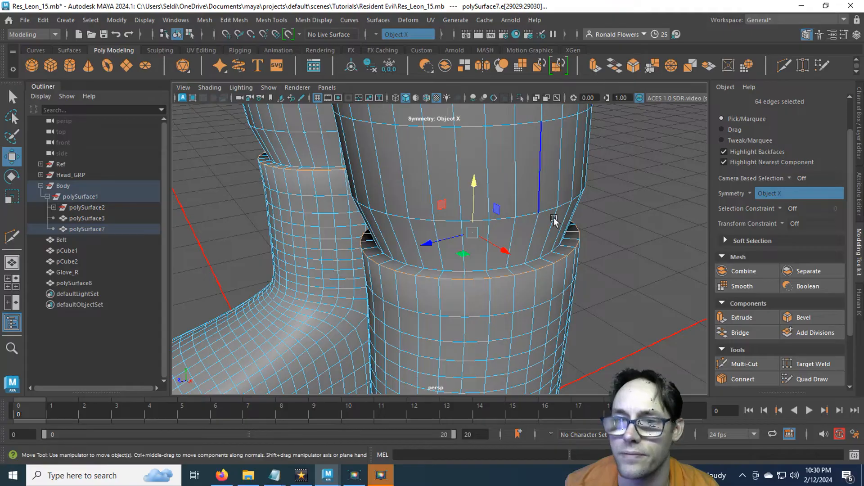
Step: Bevel the selected boot-rim edge loops on both lower legs with a fraction of 0.5 and one segment
right_click_drag(506, 285, 567, 292, "shift")
scroll(555, 310, "down", 8)
left_click_drag(552, 330, 497, 324, "alt")
scroll(517, 260, "up", 4)
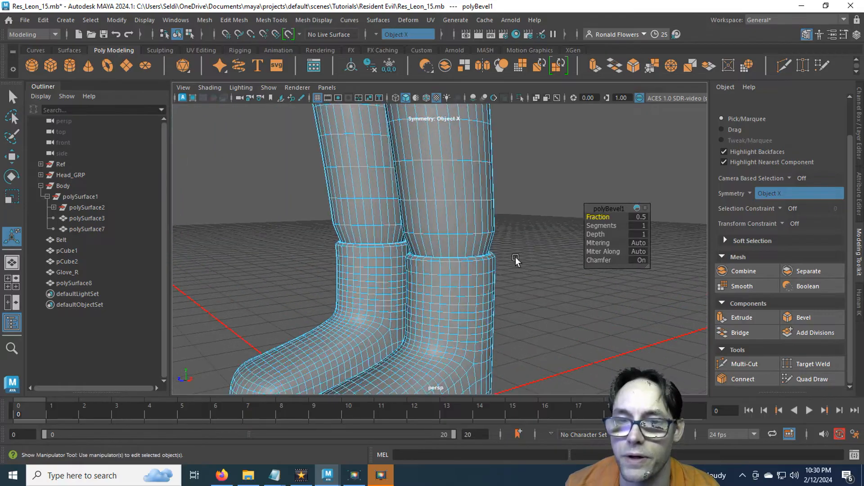
Step: Return the leg mesh polySurface7 to object mode and make it a live surface
middle_click_drag(493, 180, 479, 294, "alt")
left_click_drag(520, 294, 534, 305, "alt")
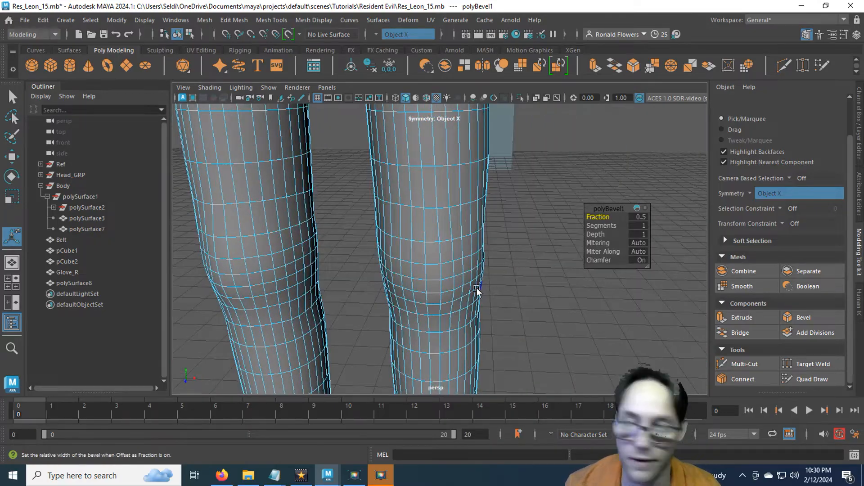
key("q")
right_click(460, 264)
left_click(500, 139)
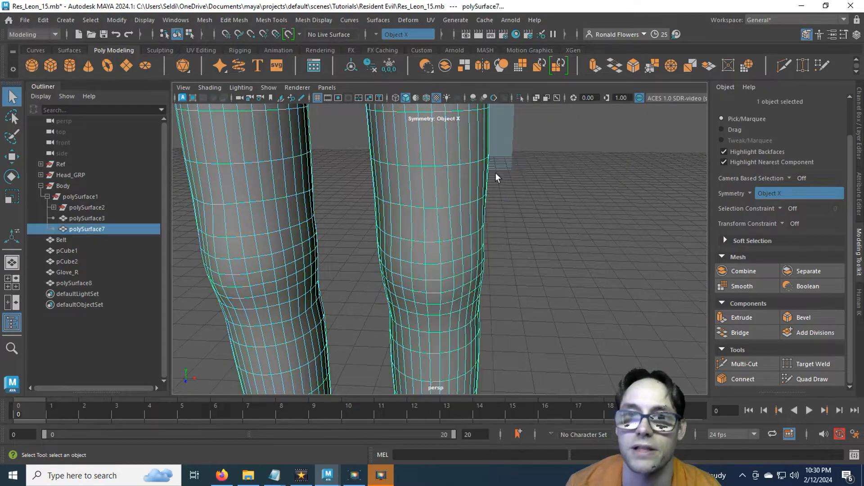
left_click(289, 35)
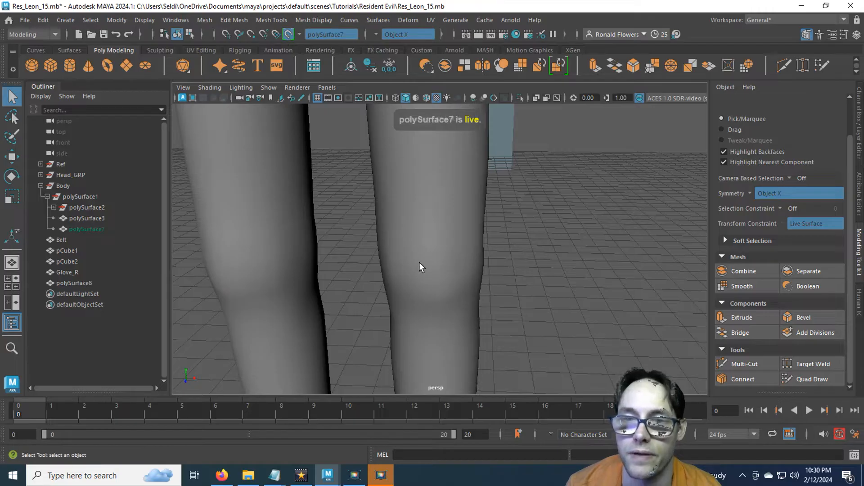
Step: Select the knee pad mesh polySurface8 and activate Quad Draw on it in textured shaded display
left_click(419, 235)
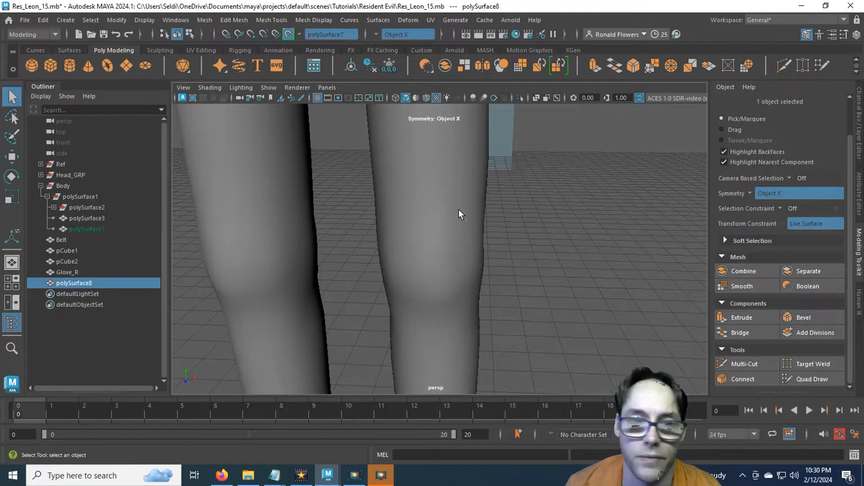
key("4")
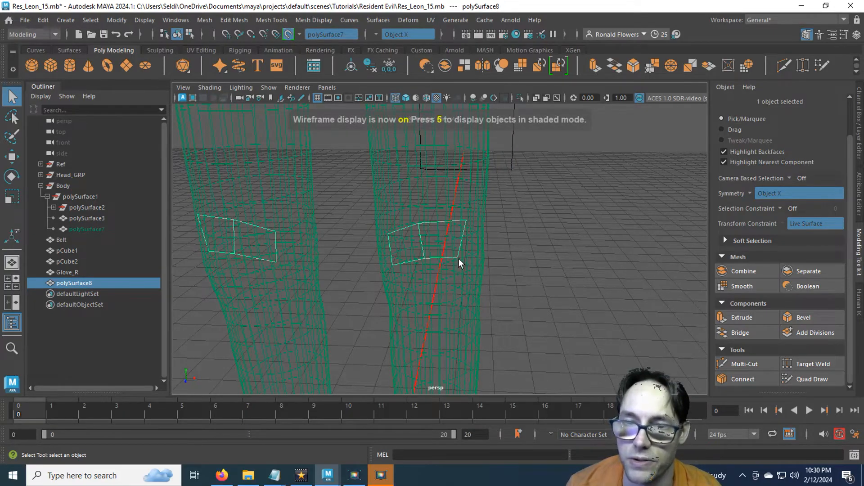
left_click_drag(432, 245, 430, 212, "alt")
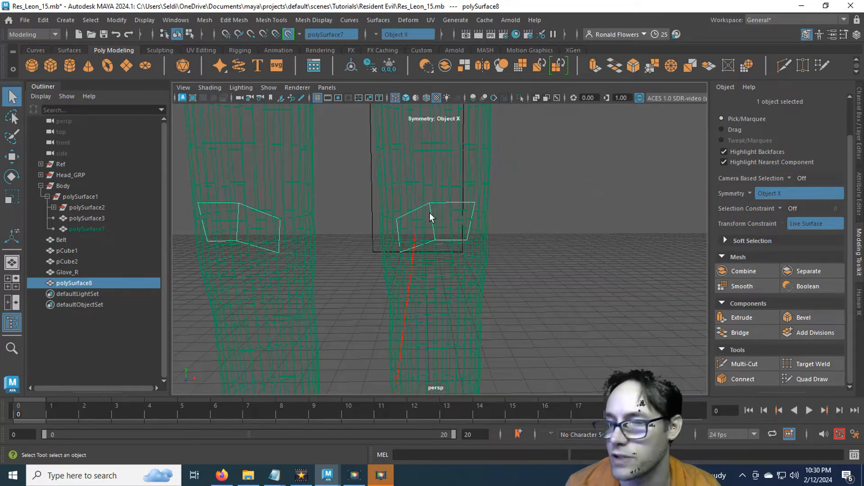
left_click(812, 379)
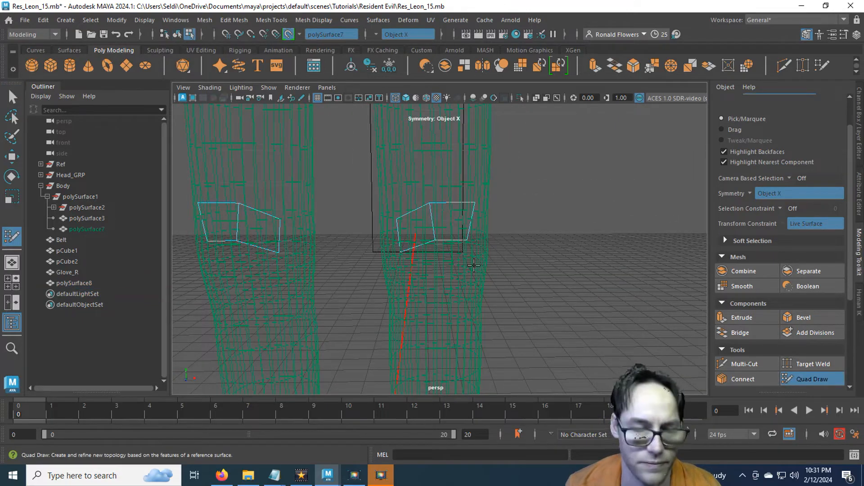
key("6")
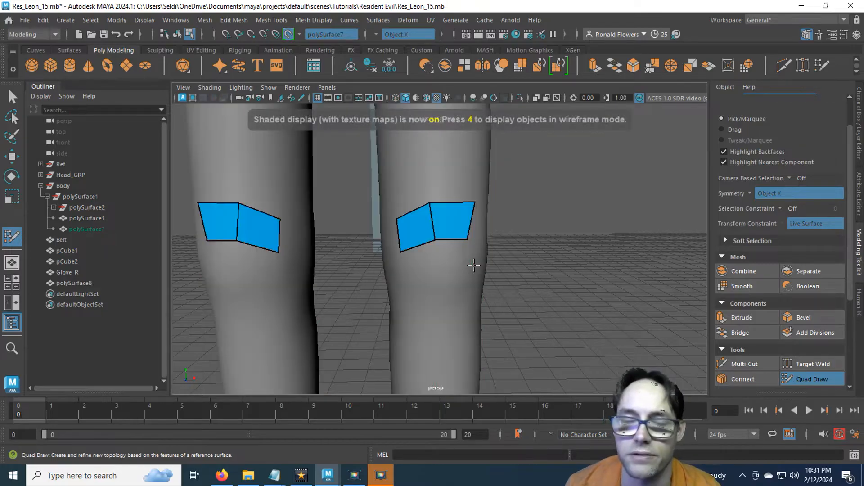
Step: In the front view, move the corners of the two existing knee pad quads to follow the reference pad's upper edge
left_click_drag(531, 273, 494, 266, "alt")
key("space")
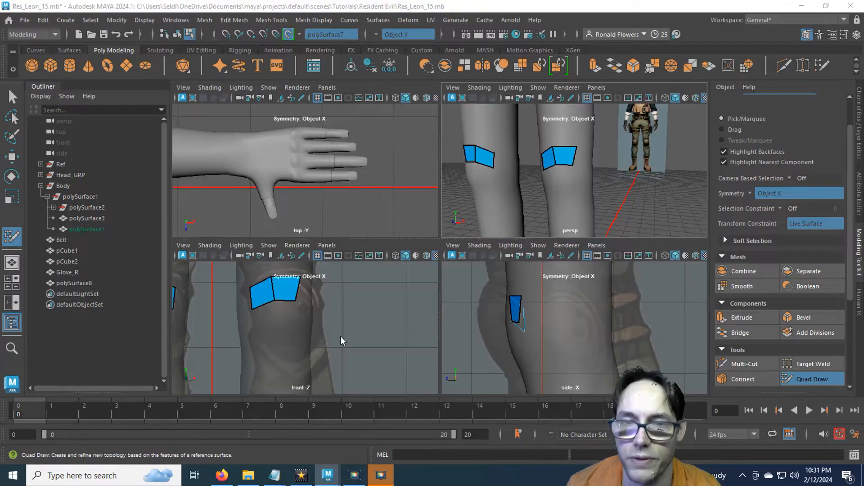
key("space")
scroll(389, 283, "up", 2)
middle_click_drag(365, 126, 382, 179, "alt")
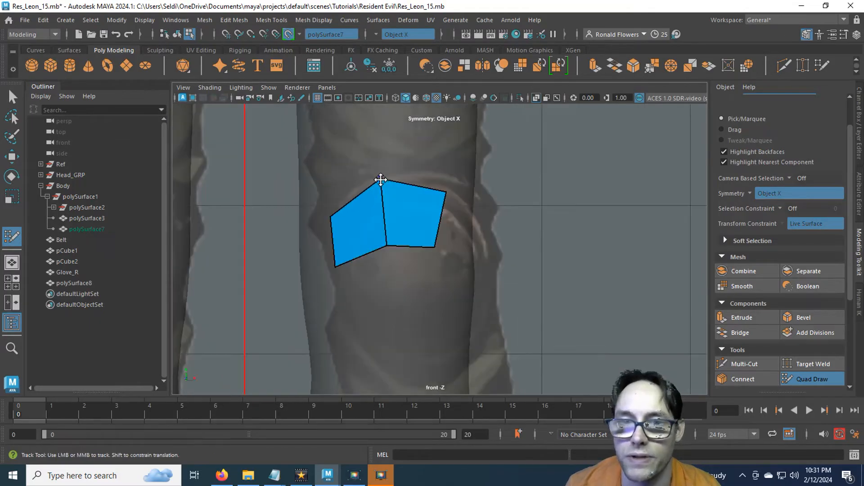
left_click_drag(331, 193, 325, 189)
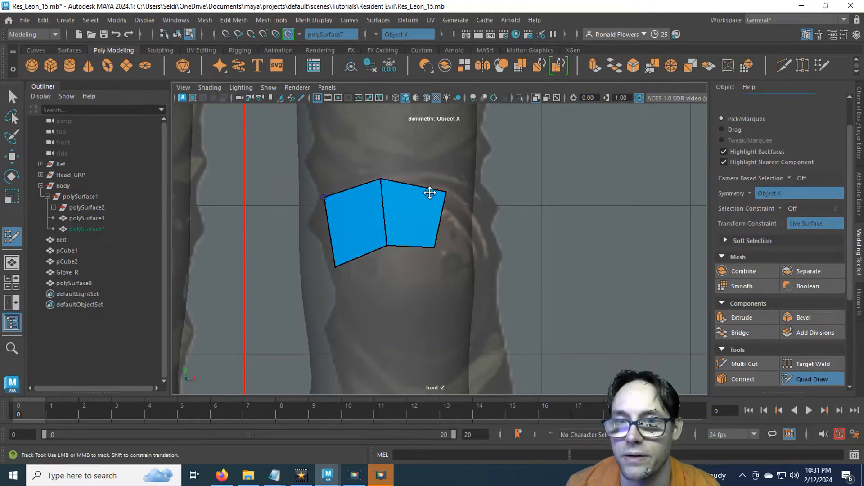
left_click_drag(443, 191, 443, 179)
left_click_drag(385, 245, 386, 232)
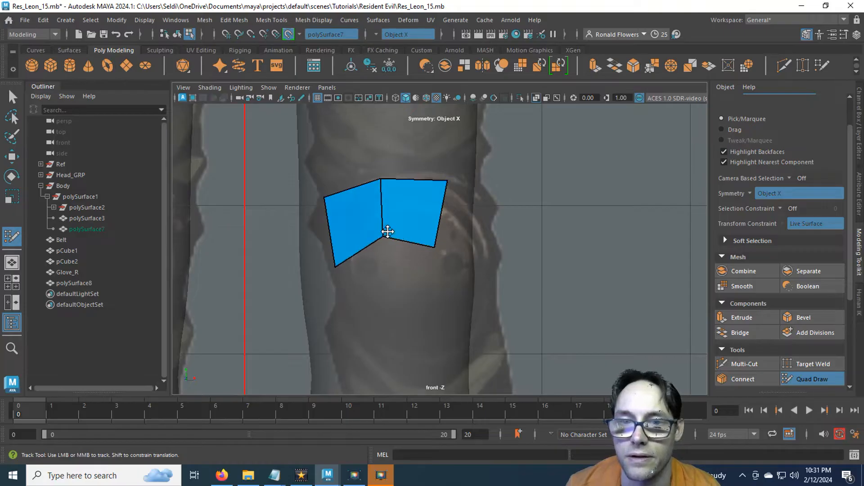
left_click_drag(335, 266, 336, 248)
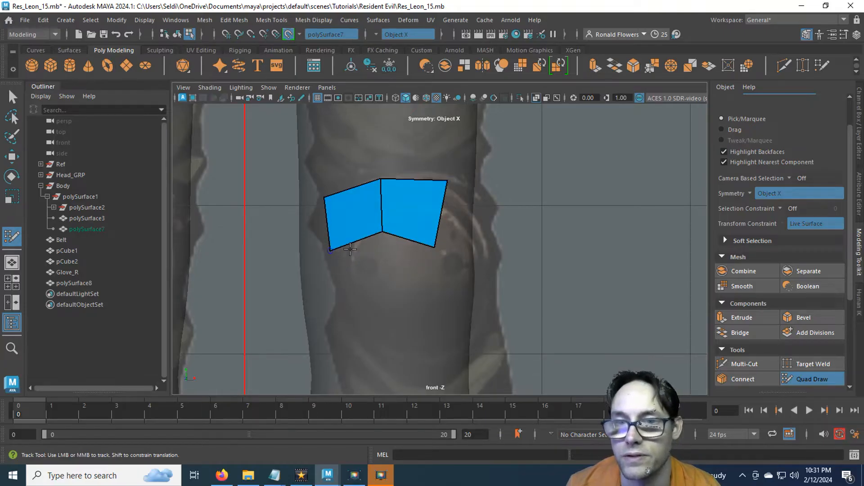
left_click_drag(436, 246, 438, 241)
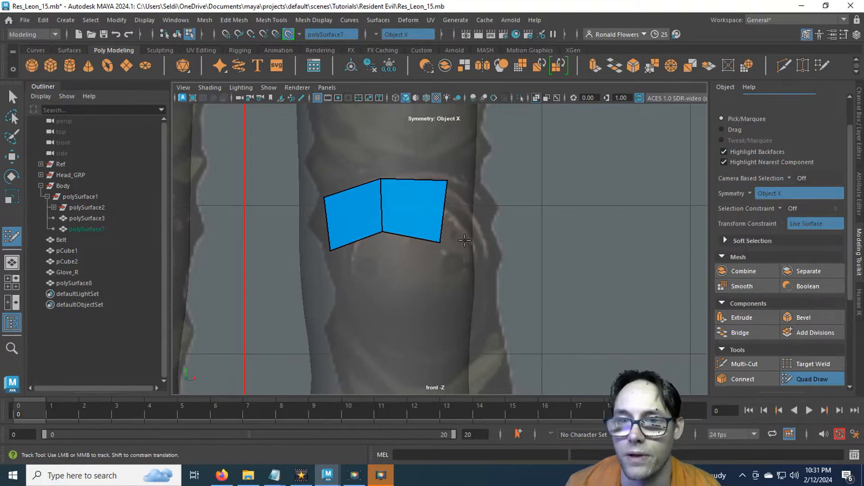
Step: Add one quad at each end of the upper knee pad strip so it wraps toward the sides of the leg
left_click(471, 203)
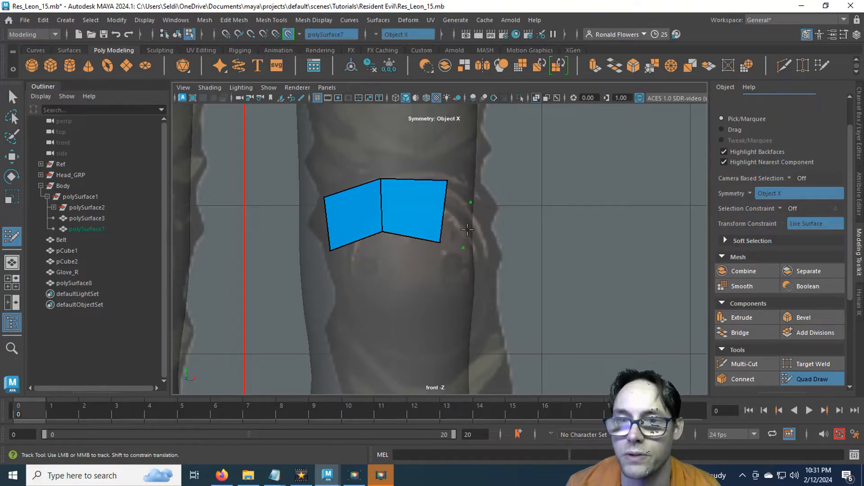
left_click(459, 223, "shift")
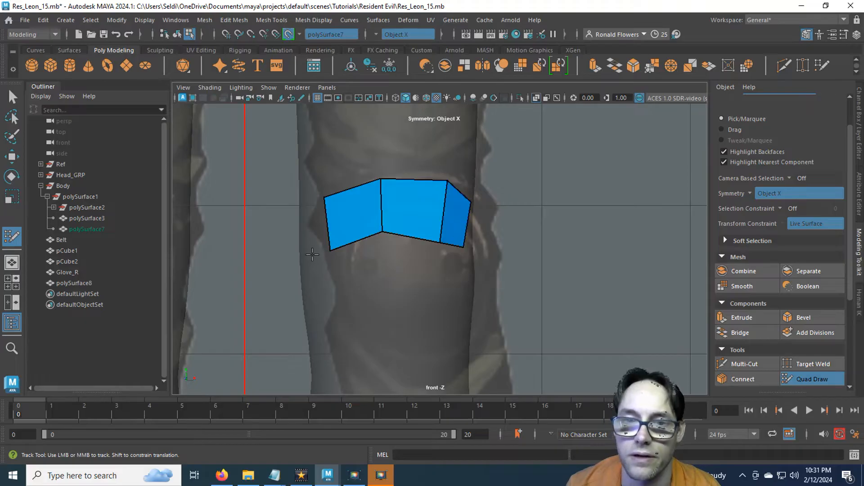
left_click(310, 229, "shift")
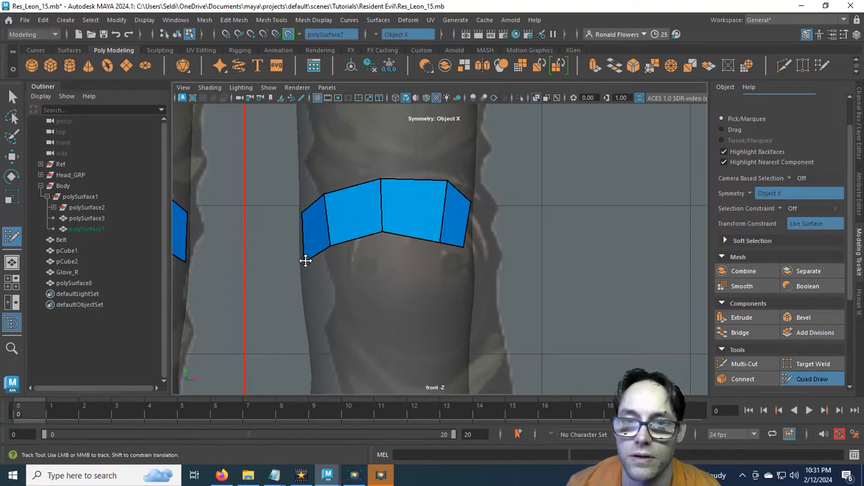
Step: Draw two adjoining quads below the knee for the lower knee pad strip and pull their shared edge down
middle_click_drag(392, 245, 391, 190, "alt")
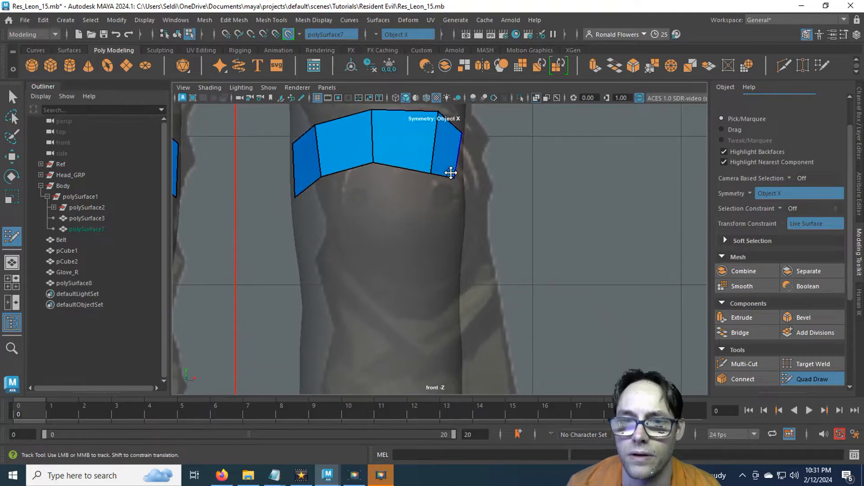
middle_click_drag(396, 264, 400, 249, "alt")
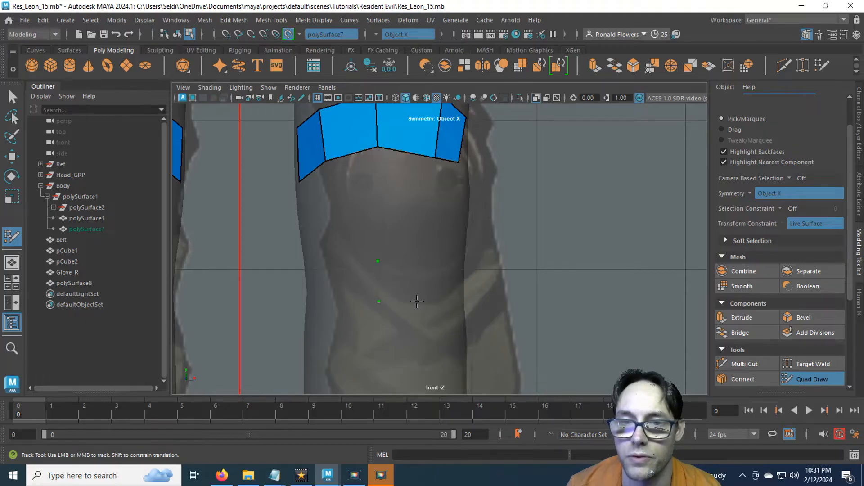
left_click(401, 280, "shift")
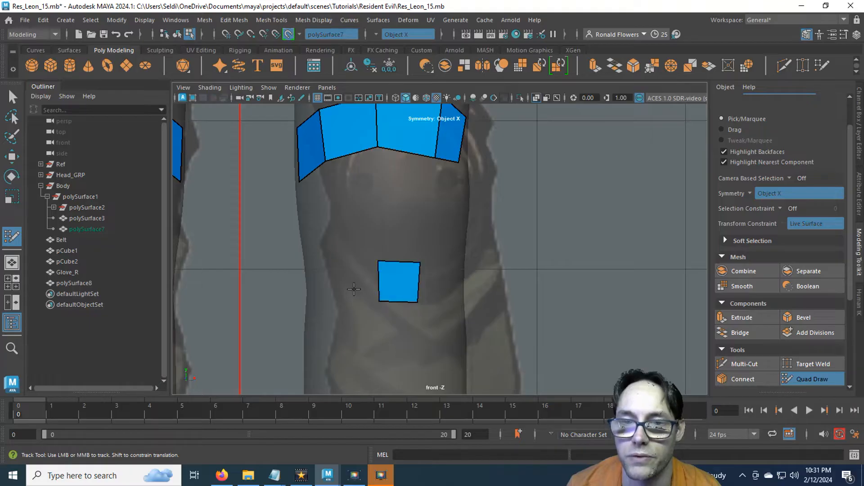
left_click(342, 266)
left_click(360, 283, "shift")
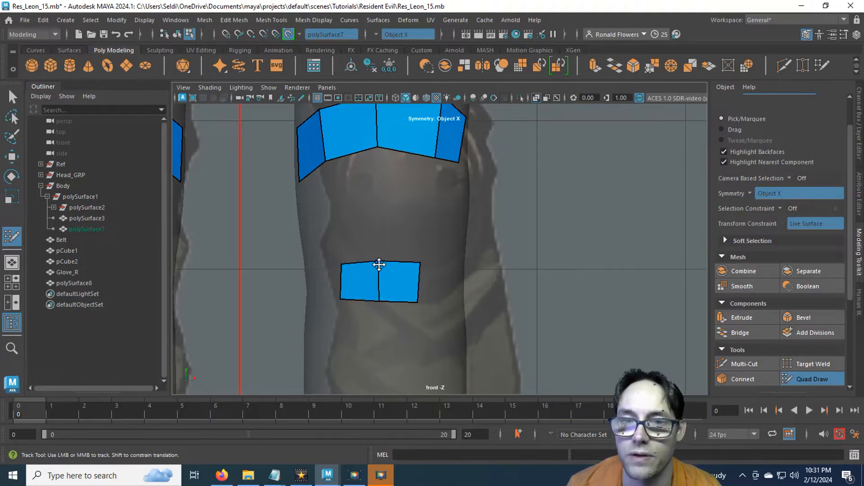
left_click_drag(379, 264, 381, 306)
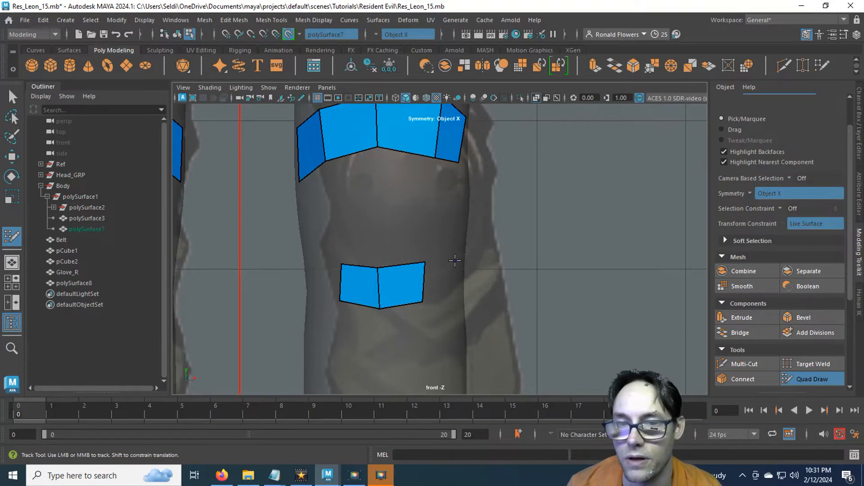
Step: Add one quad at each end of the lower knee pad strip and raise its outer edges into a curve
left_click(448, 298)
left_click(439, 276, "shift")
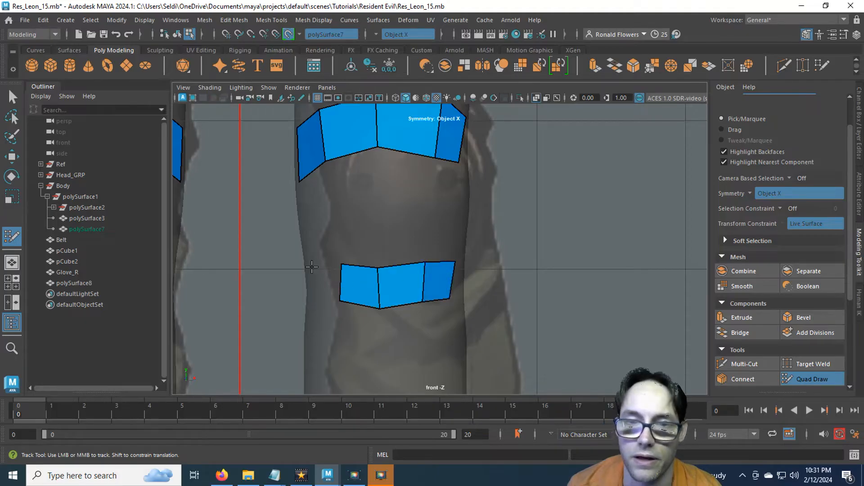
left_click(320, 278, "shift")
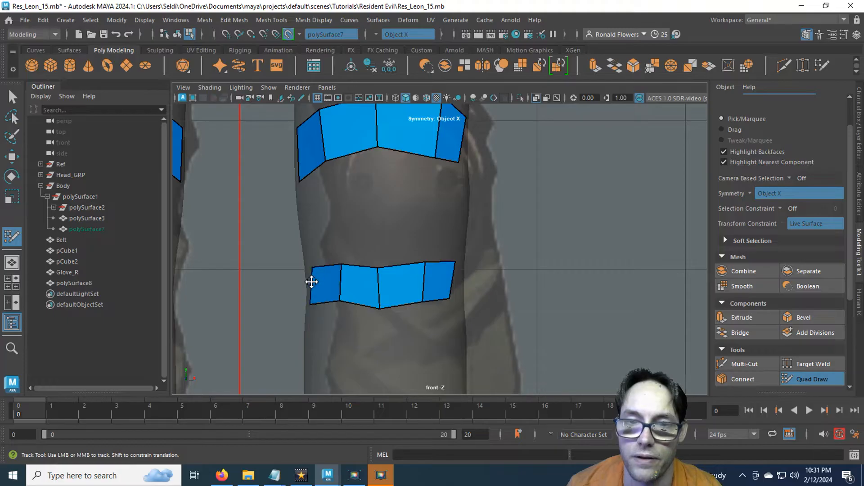
left_click_drag(312, 282, 309, 273)
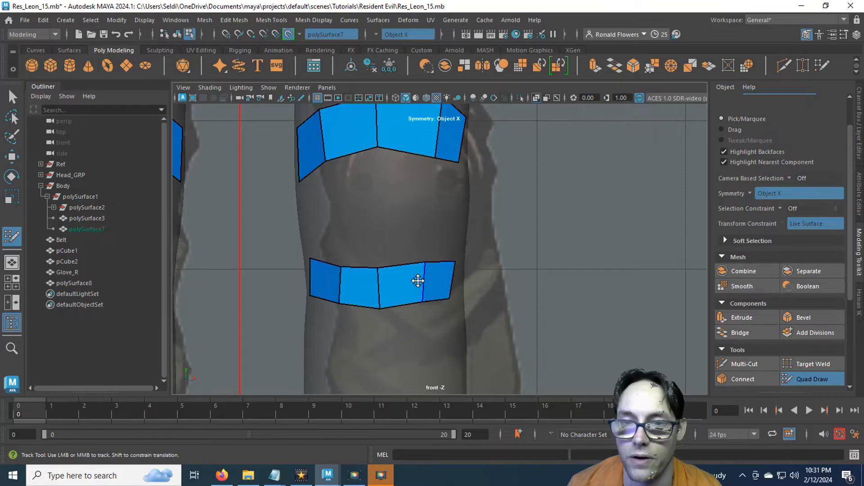
left_click_drag(450, 279, 453, 276)
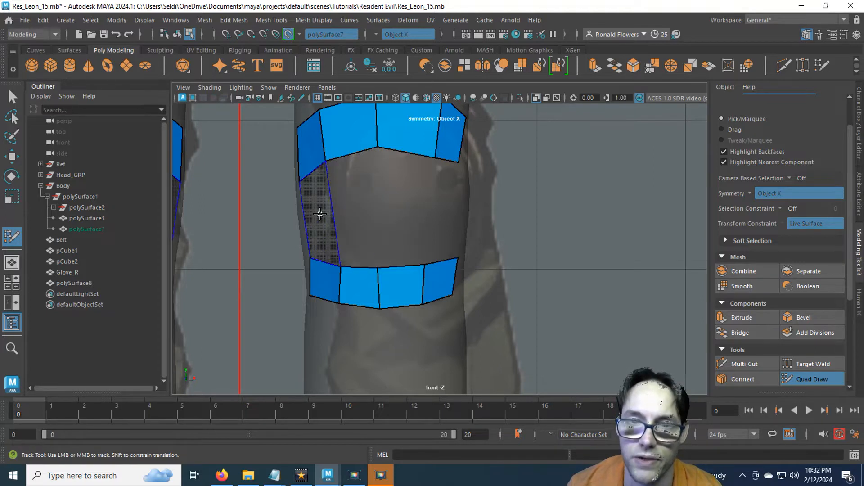
Step: Fill the two middle gaps between the upper and lower strips and insert a horizontal edge loop across them
left_click(401, 206, "shift")
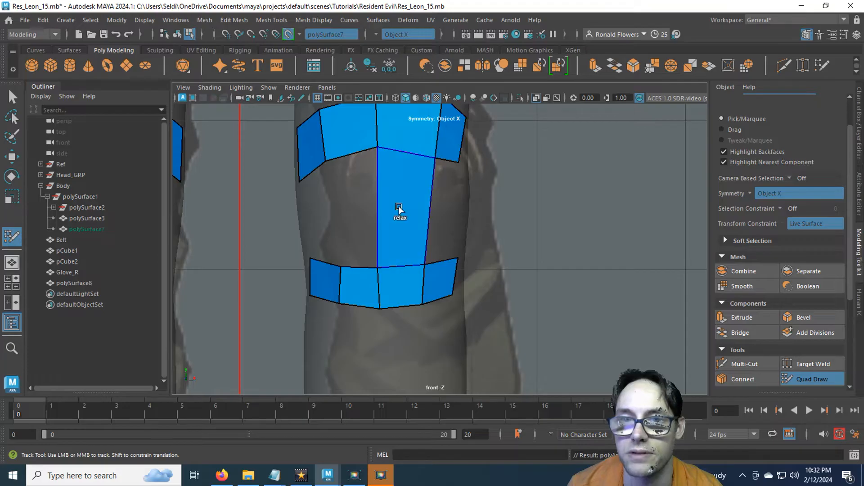
left_click(369, 219, "shift")
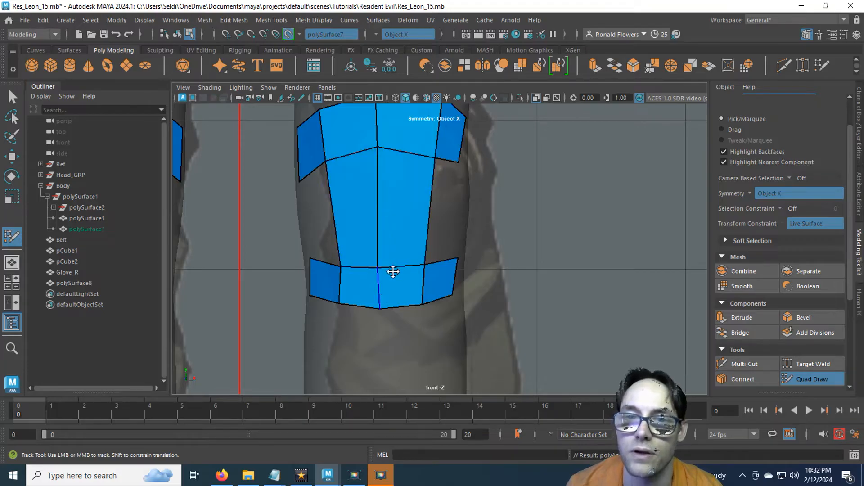
left_click(423, 207, "ctrl")
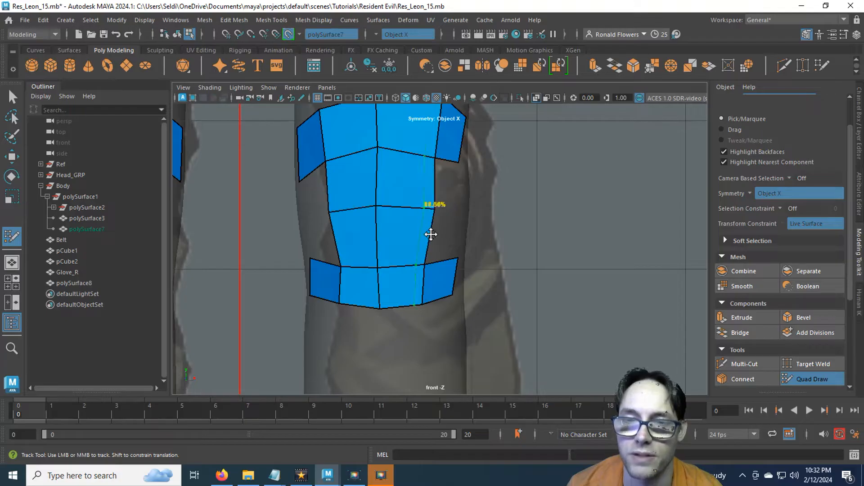
Step: In the perspective view, relax the knee pad vertices to even out the quads around the knee
key("space")
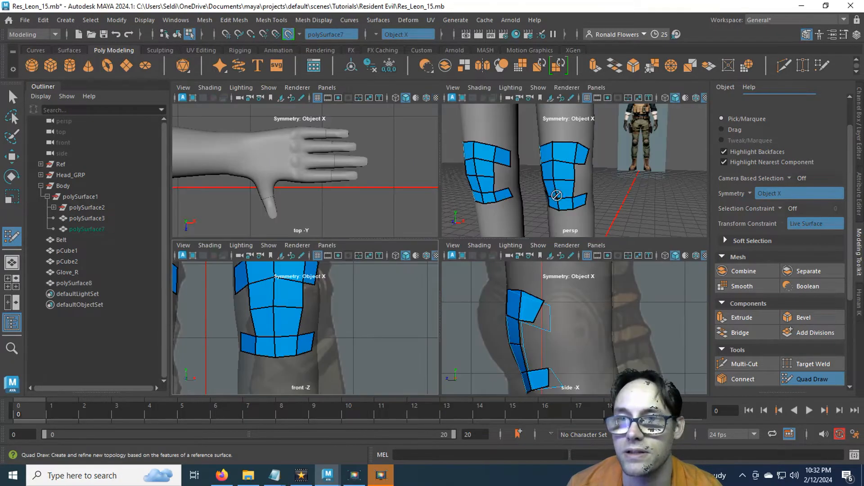
key("space")
mouse_move(472, 241)
left_mouse_down("alt")
mouse_move(376, 222)
mouse_move(396, 233)
mouse_move(549, 240)
mouse_move(517, 225)
left_mouse_up("alt")
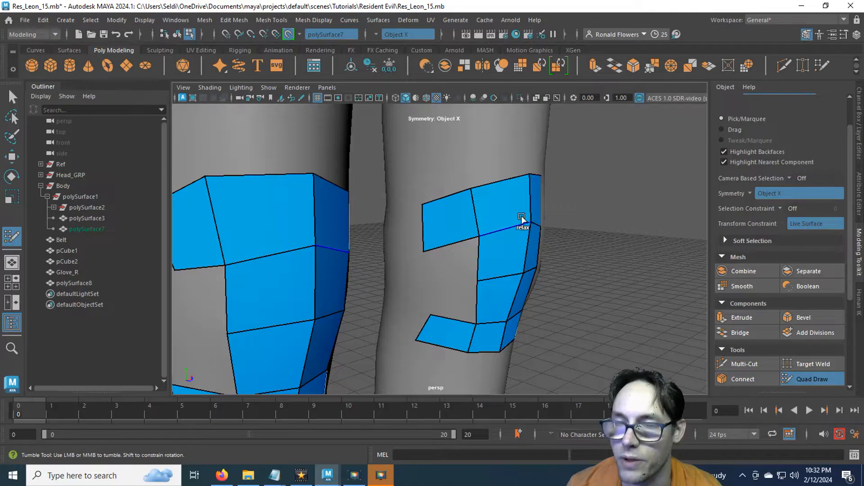
mouse_move(527, 225)
left_mouse_down("shift")
mouse_move(534, 181)
mouse_move(527, 178)
left_mouse_up("shift")
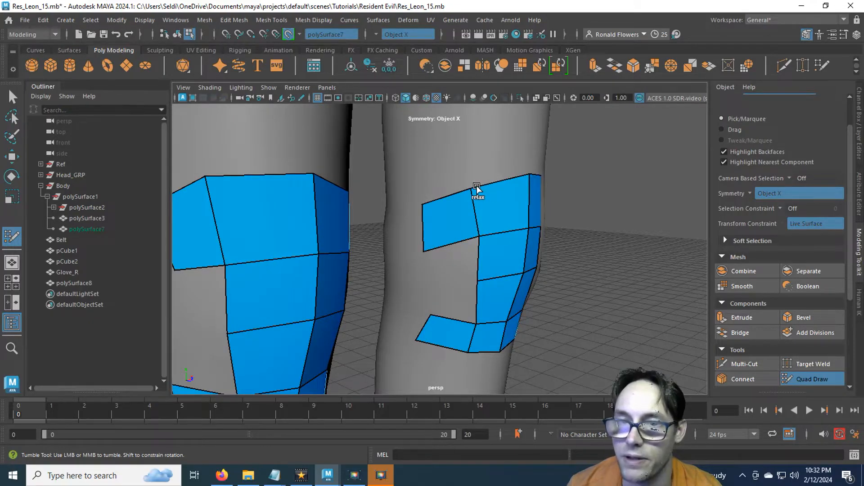
left_click_drag(506, 212, 526, 239, "shift")
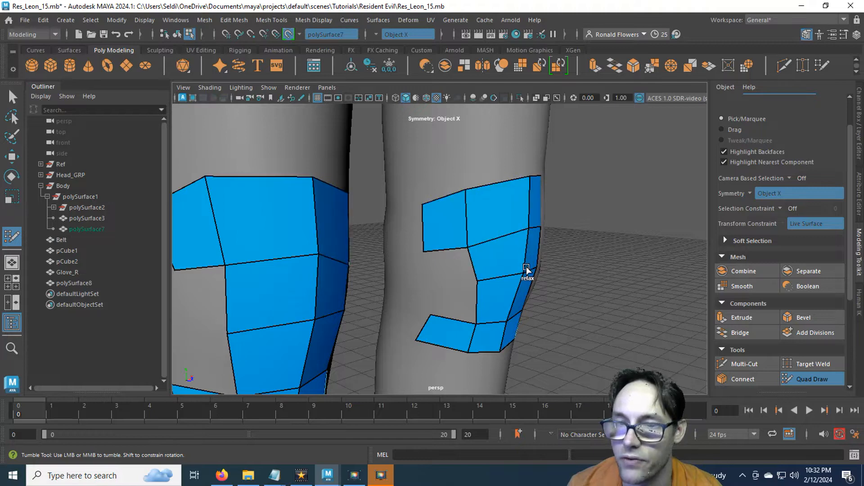
mouse_move(521, 286)
left_mouse_down("shift")
mouse_move(509, 321)
mouse_move(468, 341)
mouse_move(505, 350)
mouse_move(397, 335)
mouse_move(360, 313)
mouse_move(432, 322)
mouse_move(378, 286)
mouse_move(382, 201)
mouse_move(448, 197)
mouse_move(400, 217)
mouse_move(440, 224)
mouse_move(365, 235)
left_mouse_up("shift")
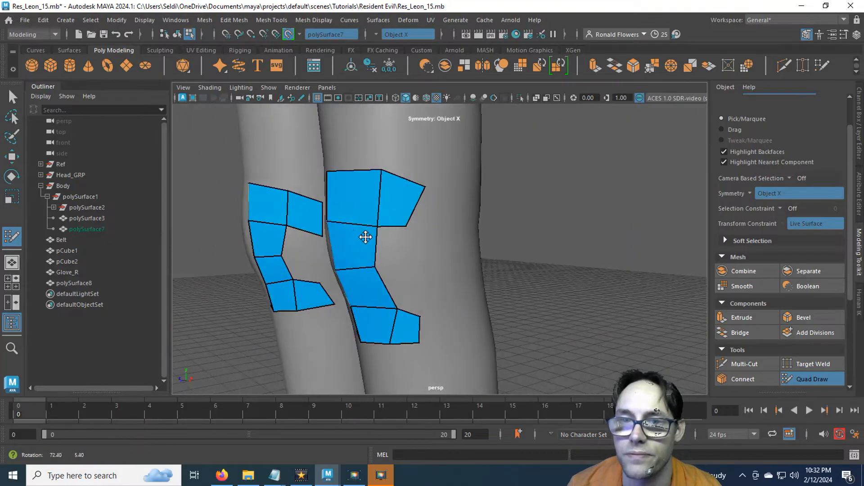
Step: Pull the outer end vertices of the upper and lower knee pad strips farther around the outer side of the knee
left_click_drag(425, 186, 437, 189)
middle_click_drag(437, 279, 439, 227, "alt")
scroll(439, 227, "up", 3)
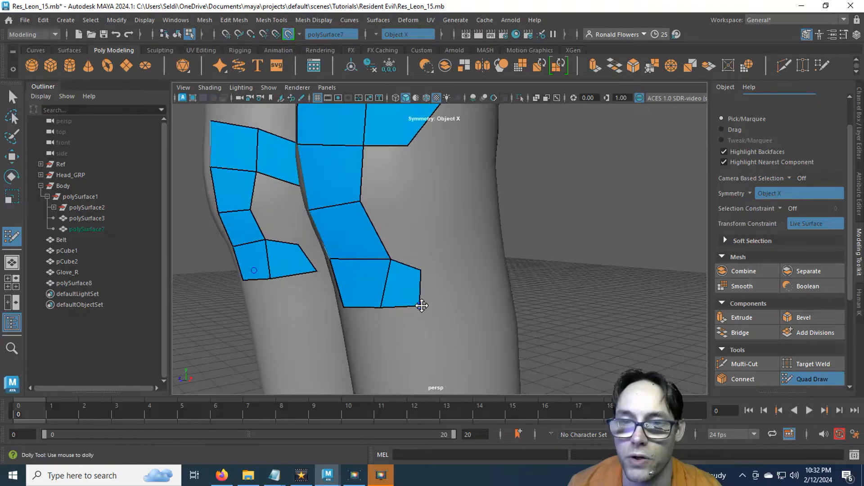
left_click_drag(421, 306, 443, 307)
left_click_drag(417, 267, 431, 261)
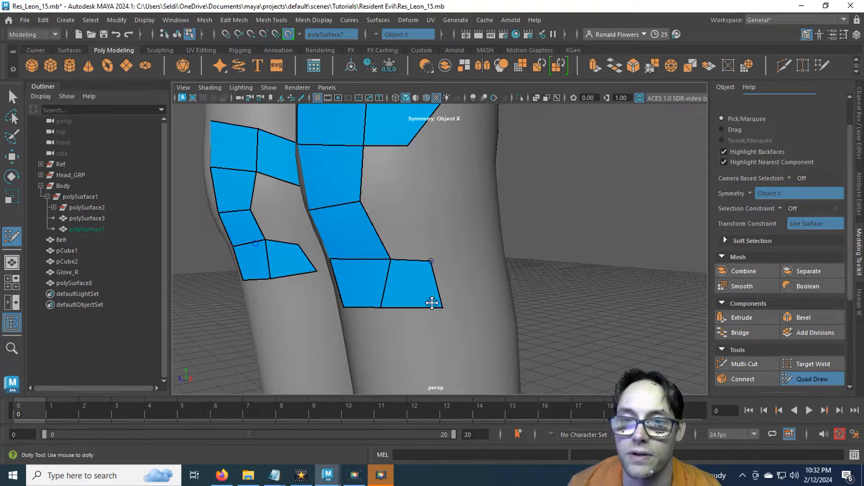
left_click_drag(442, 306, 456, 301)
Step: Close the knee pad's outer side with two rim quads and two inner quads, and relax the surrounding vertices
left_click_drag(455, 268, 429, 238, "alt")
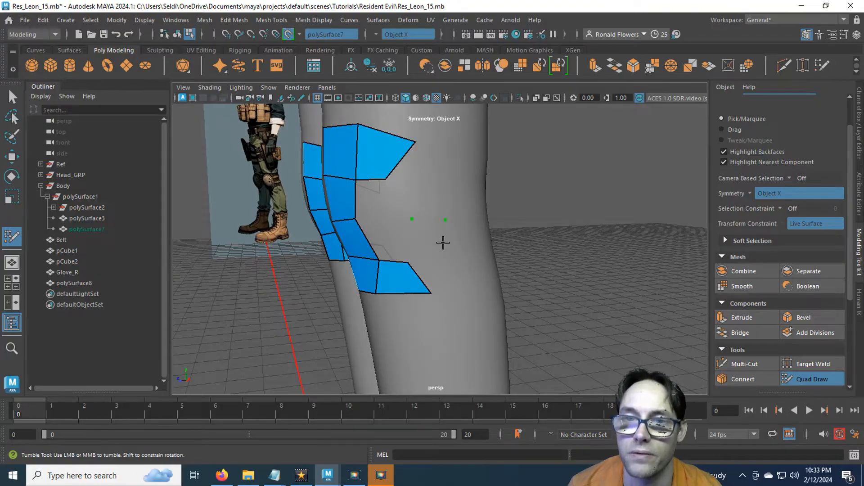
left_click(422, 191, "shift")
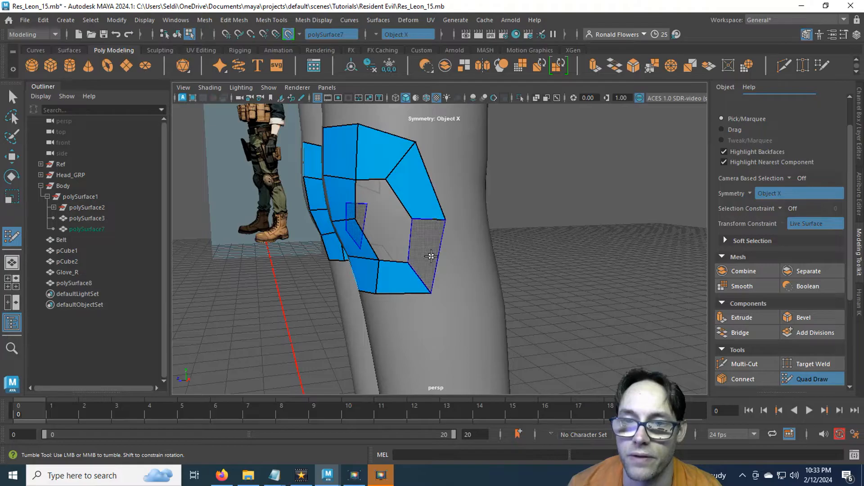
left_click(431, 256, "shift")
left_click_drag(432, 253, 414, 245, "alt")
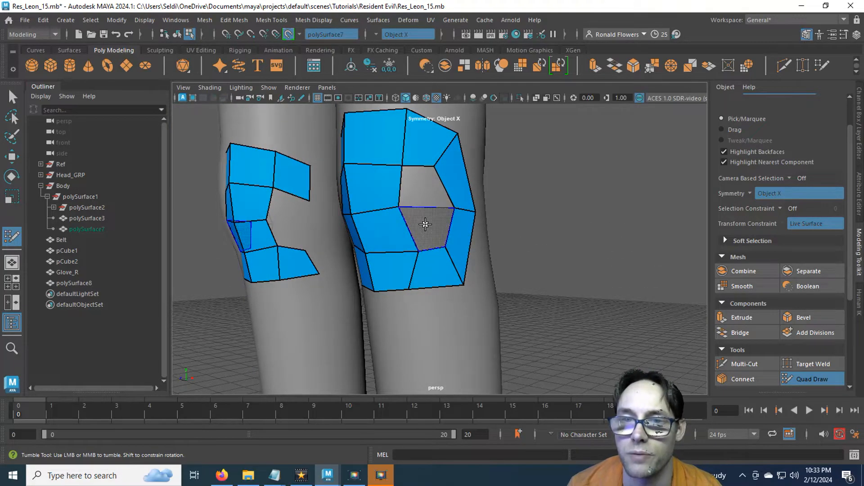
left_click(424, 224, "shift")
left_click(431, 185, "shift")
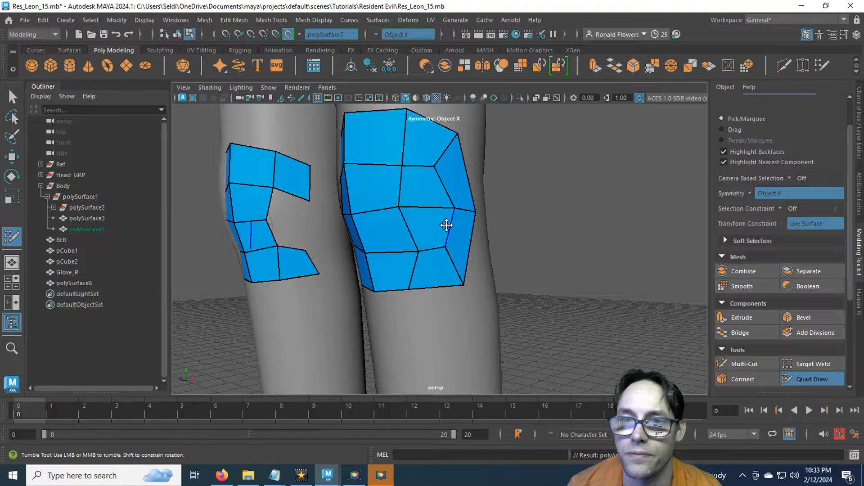
mouse_move(441, 249)
left_mouse_down("shift")
mouse_move(437, 167)
mouse_move(407, 168)
mouse_move(428, 218)
mouse_move(372, 204)
mouse_move(374, 213)
mouse_move(476, 231)
left_mouse_up("shift")
mouse_move(414, 197)
left_mouse_down("shift")
mouse_move(426, 170)
mouse_move(398, 156)
left_mouse_up("shift")
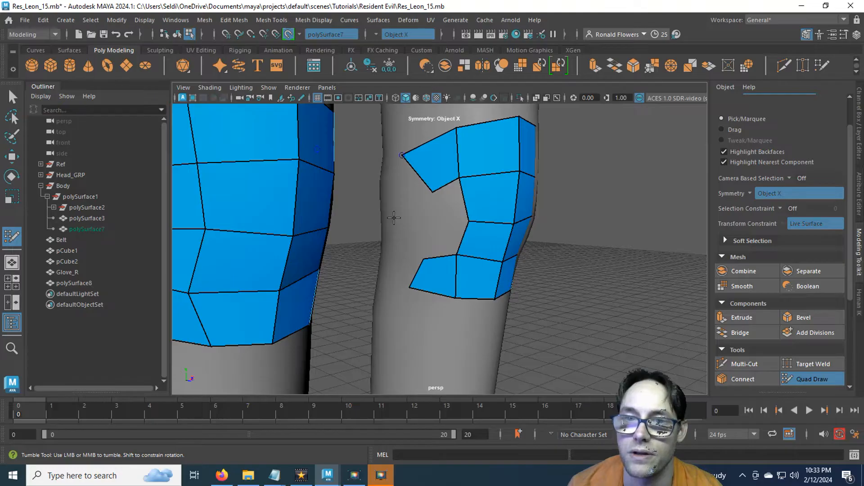
Step: Close the inner side of the knee pad with rim and inner quads, adjusting the lower strip's end vertices to fit
left_click(411, 193, "shift")
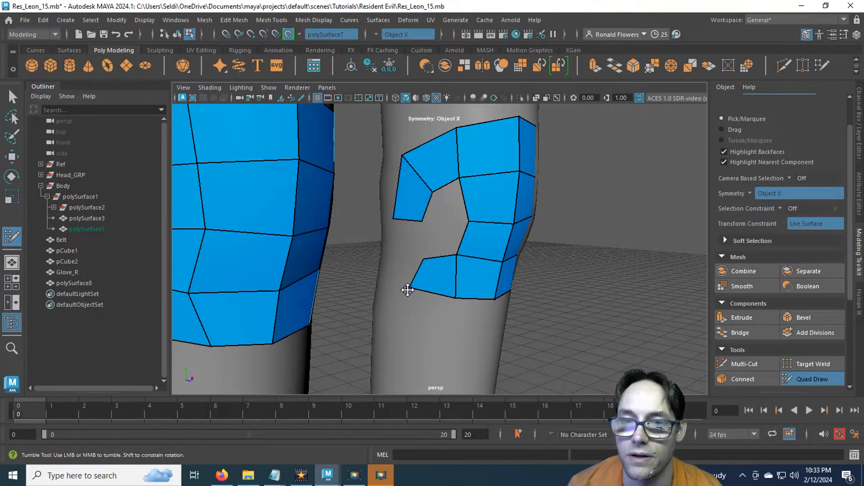
left_click_drag(408, 291, 400, 274)
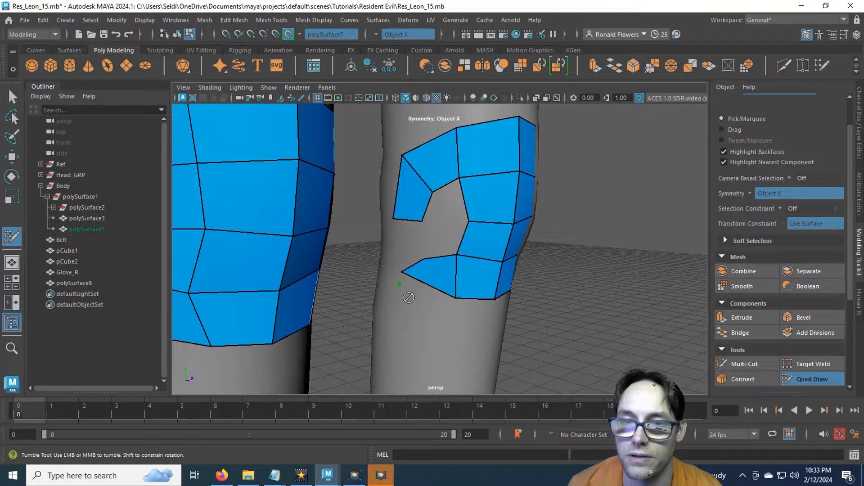
key("ctrl+z")
left_click_drag(402, 273, 431, 249)
left_click(403, 242, "shift")
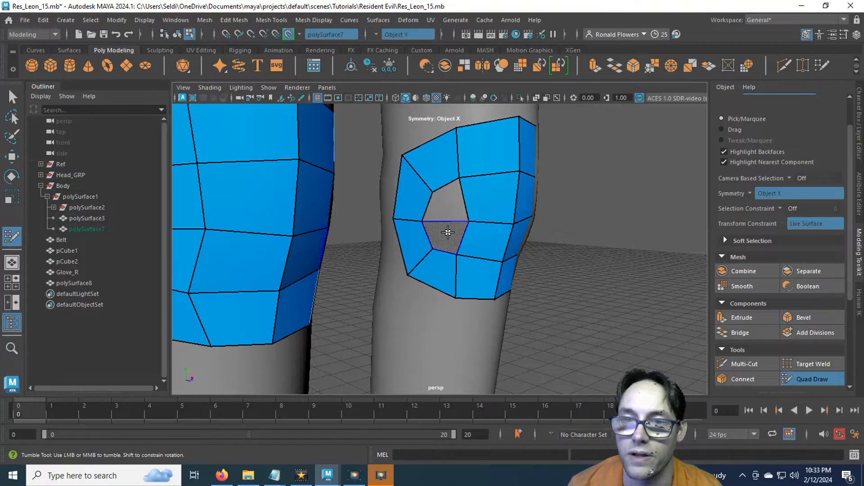
left_click(445, 230, "shift")
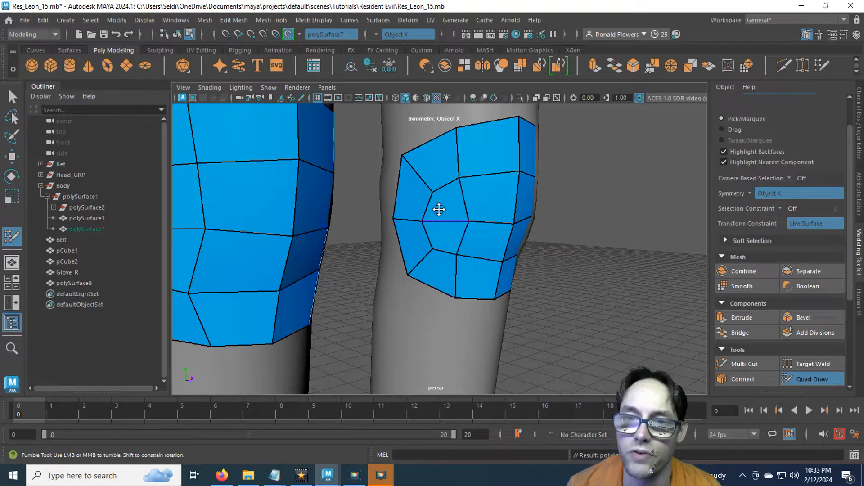
left_click(433, 276, "ctrl+shift")
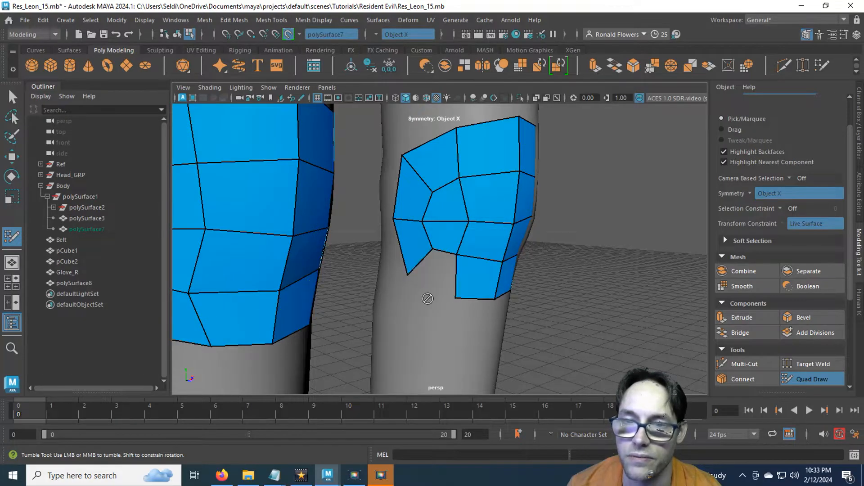
left_click(436, 276, "shift")
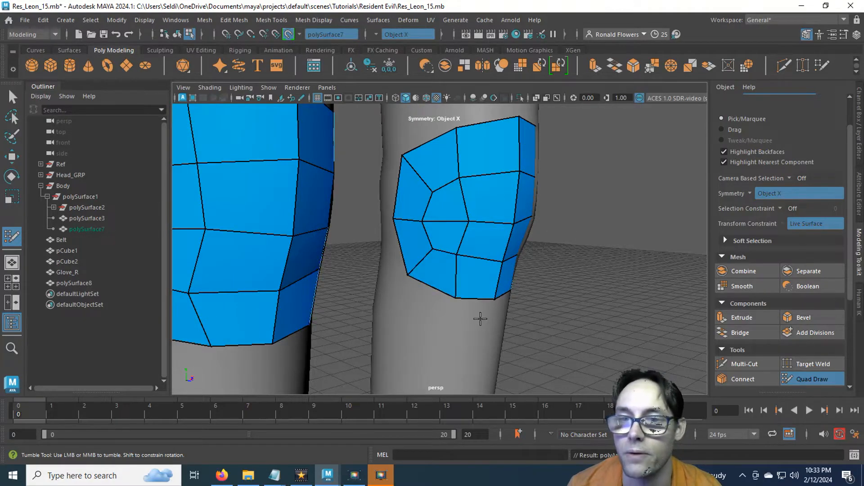
Step: In the front view, insert an edge loop around the knee pad just inside its border
mouse_move(476, 270)
left_mouse_down("alt")
mouse_move(406, 249)
mouse_move(466, 285)
mouse_move(476, 199)
mouse_move(449, 227)
mouse_move(360, 226)
mouse_move(424, 236)
mouse_move(488, 234)
mouse_move(482, 229)
left_mouse_up("alt")
scroll(469, 222, "down", 4)
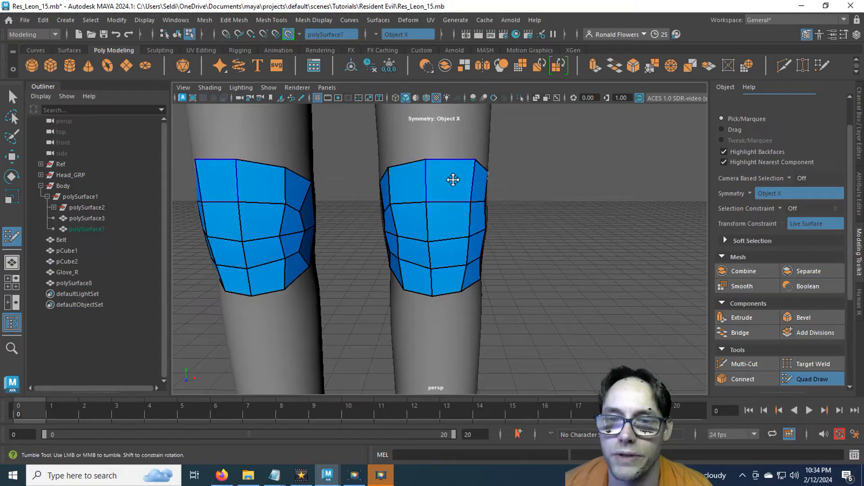
key("space")
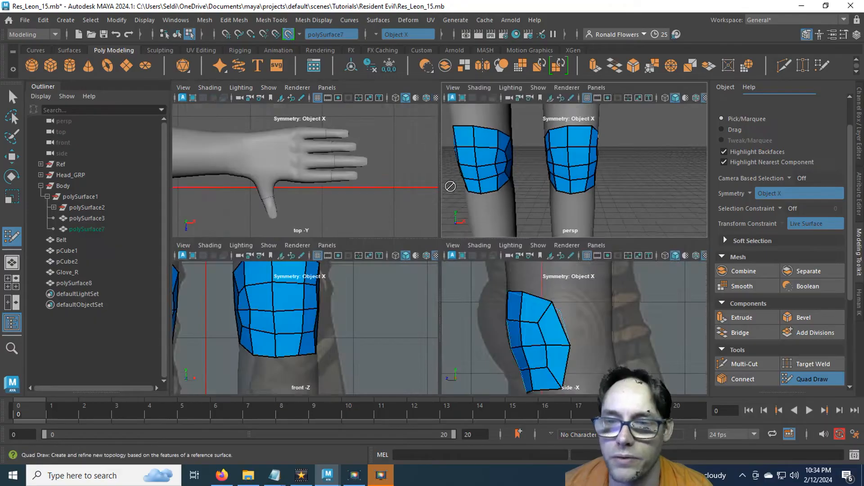
key("space")
middle_click_drag(453, 232, 463, 296, "alt")
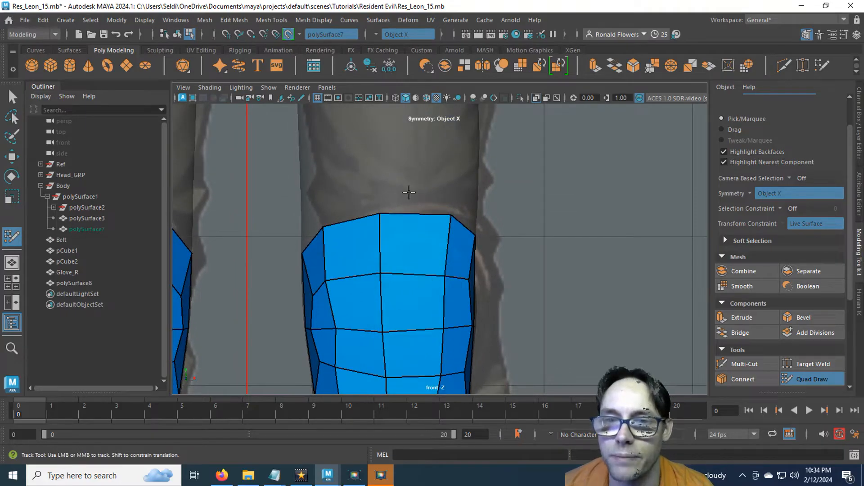
mouse_move(414, 208)
middle_mouse_down("alt")
mouse_move(407, 246)
mouse_move(436, 178)
mouse_move(431, 208)
middle_mouse_up("alt")
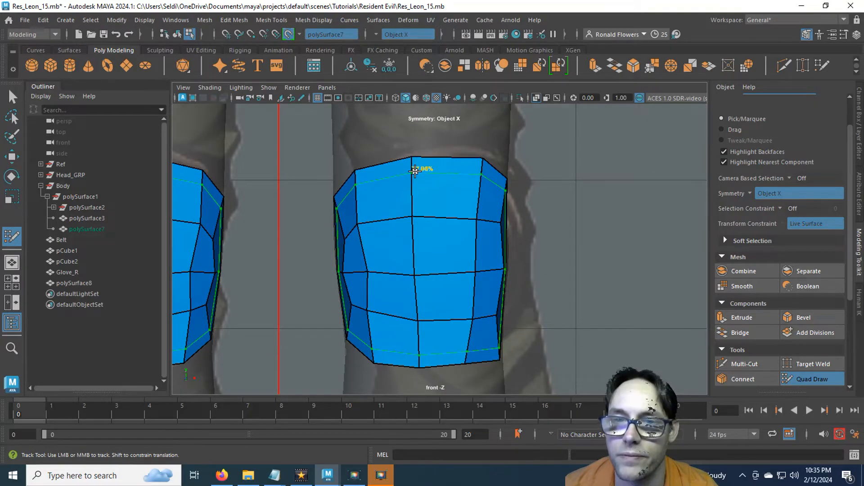
left_click(415, 171, "ctrl")
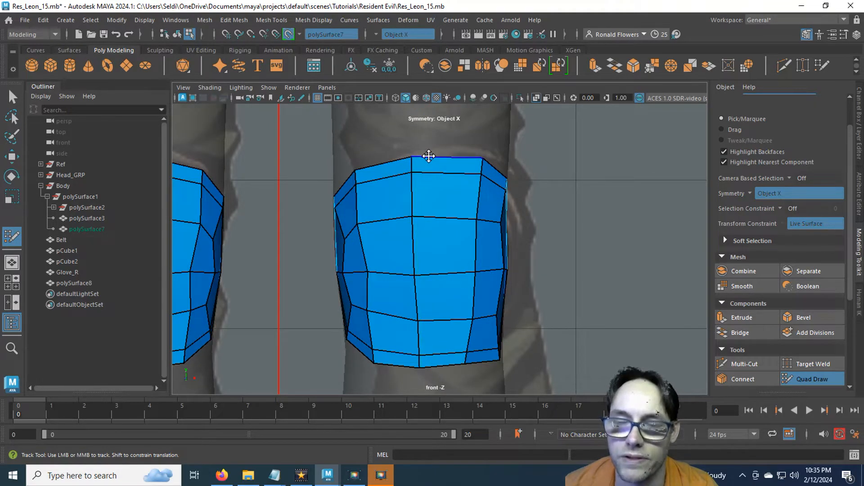
Step: Raise the knee pad's top border edges and pull its bottom border edges slightly down in the front view
left_click_drag(428, 157, 428, 142)
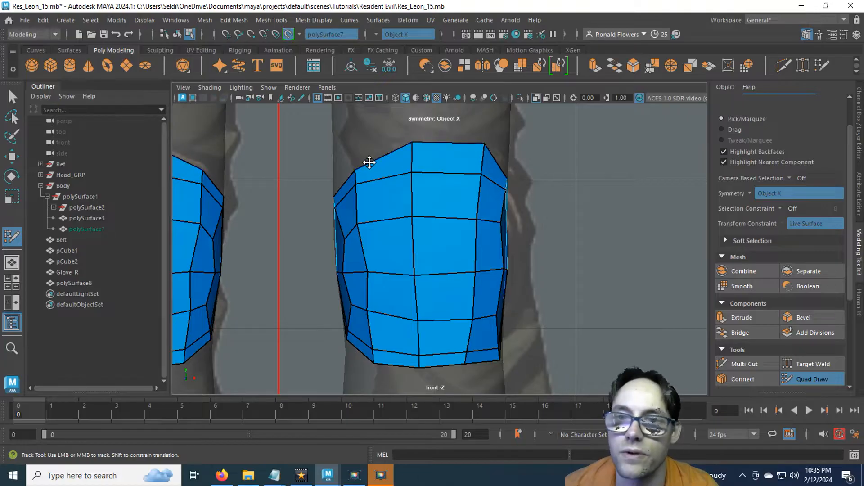
left_click_drag(369, 163, 368, 158)
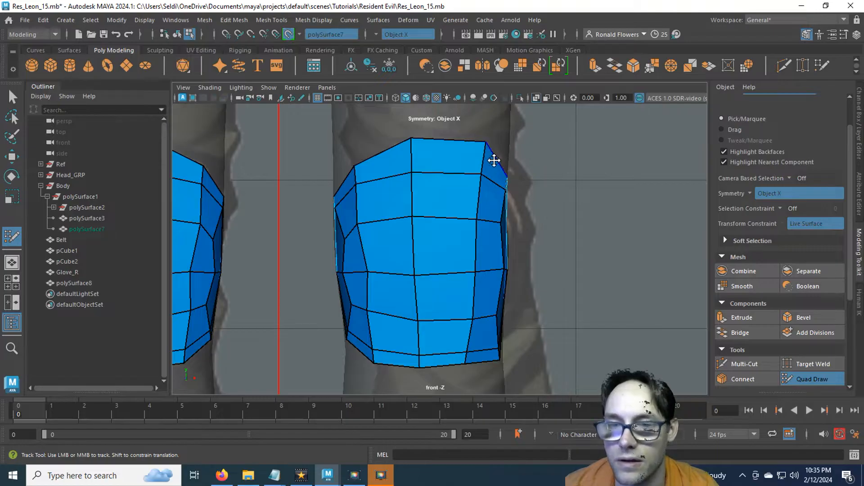
middle_click_drag(441, 258, 454, 188, "alt")
left_click_drag(448, 293, 414, 301)
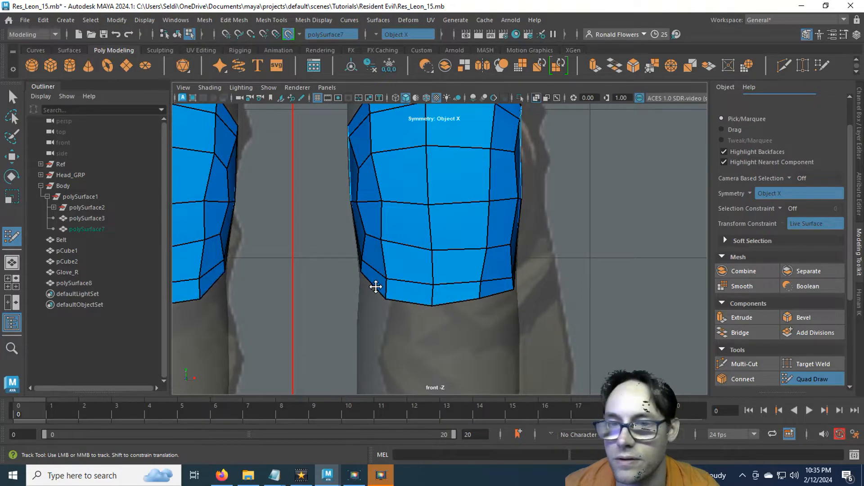
Step: In the perspective view, move the side and lower border vertices outward to widen the knee pad's rim
key("space")
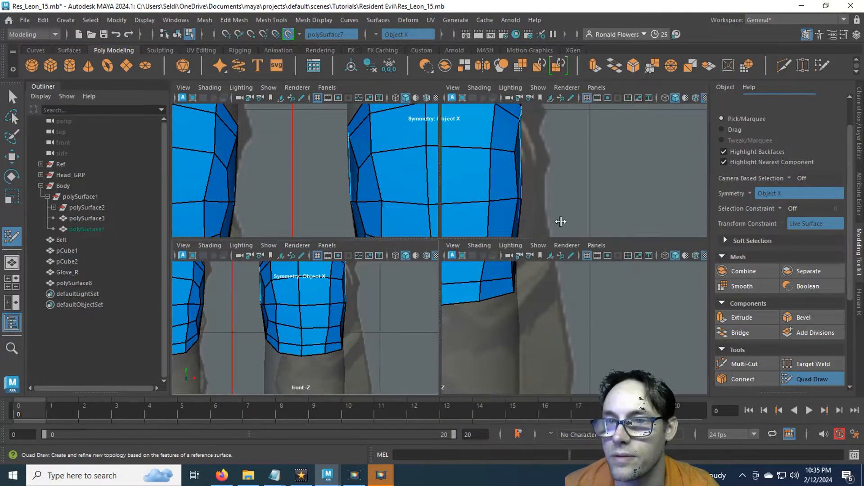
key("space")
left_click_drag(586, 188, 421, 298, "alt")
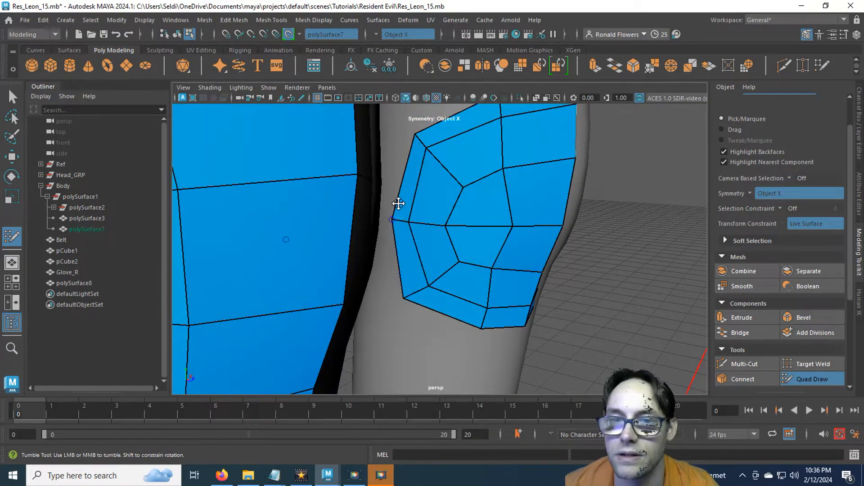
middle_click_drag(397, 203, 379, 270, "alt")
left_click_drag(480, 147, 392, 164, "alt")
left_click_drag(422, 169, 428, 166)
left_click_drag(460, 267, 465, 264)
middle_click_drag(465, 264, 466, 171, "alt")
left_click_drag(443, 262, 446, 271)
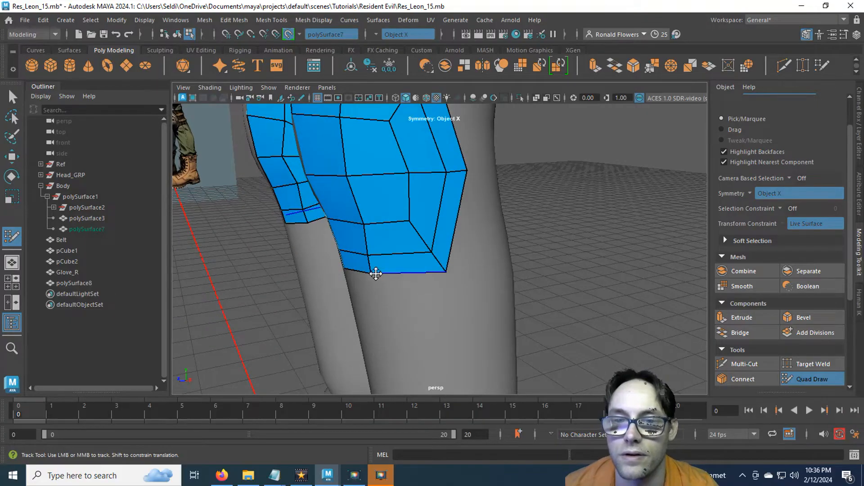
left_click_drag(376, 274, 374, 277)
Step: Relax the knee pad's rim vertices along the bottom, sides and top to even out the border loop
left_click_drag(419, 256, 425, 246, "shift")
left_click_drag(444, 202, 446, 176, "shift")
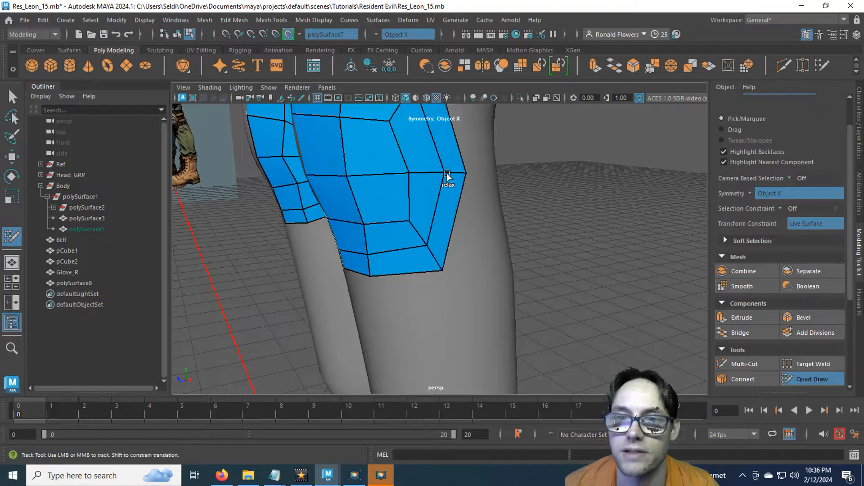
middle_click_drag(414, 170, 426, 257, "alt")
left_click_drag(437, 212, 434, 175, "shift")
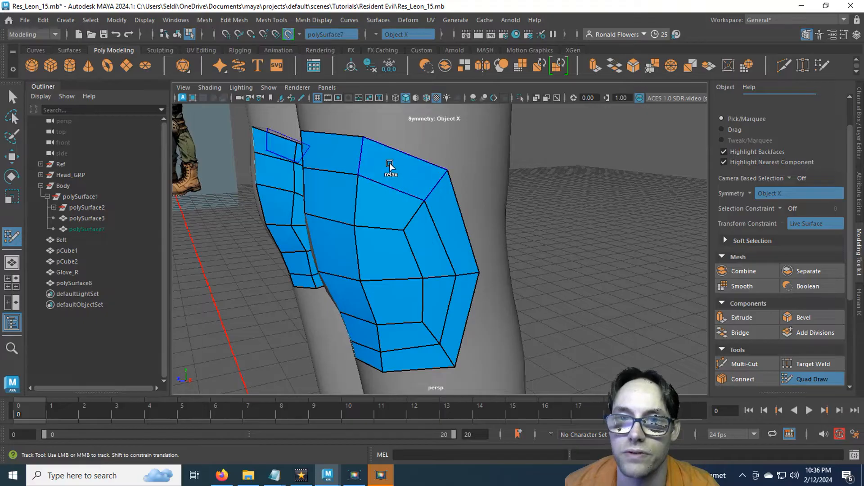
mouse_move(379, 156)
left_mouse_down("shift")
mouse_move(360, 158)
mouse_move(378, 179)
mouse_move(420, 168)
left_mouse_up("shift")
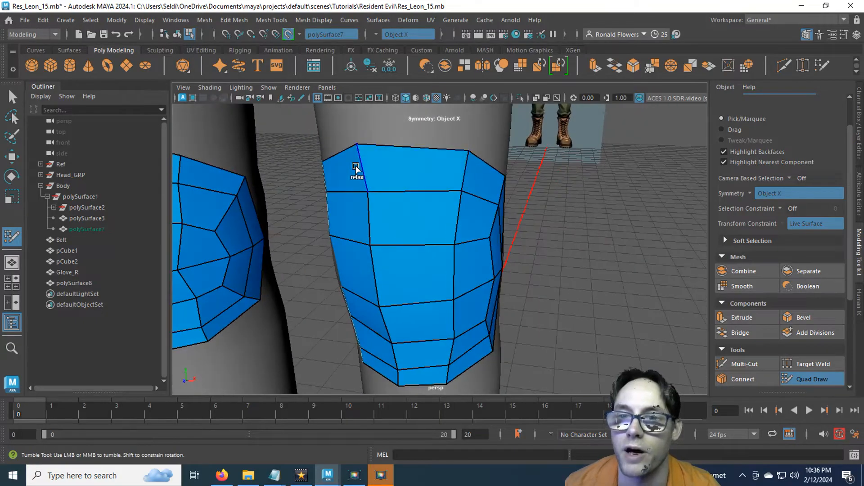
left_click_drag(357, 170, 461, 177, "alt")
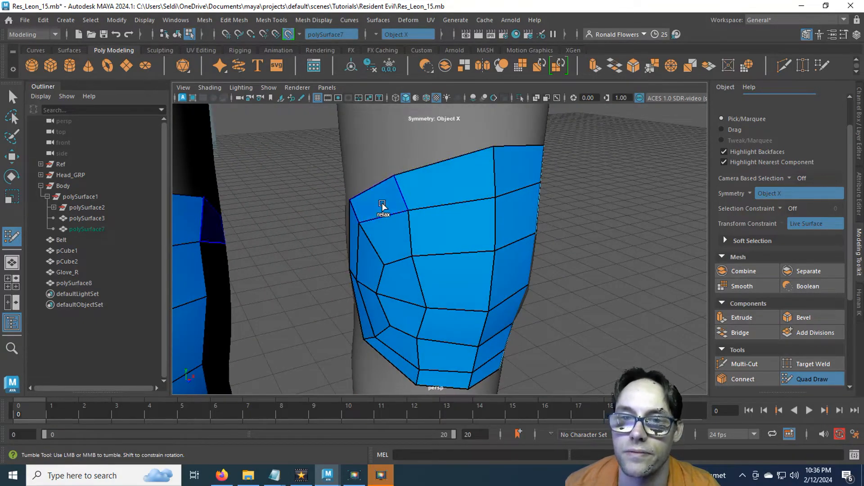
left_click_drag(382, 209, 374, 238, "shift")
left_click_drag(365, 326, 392, 254, "alt")
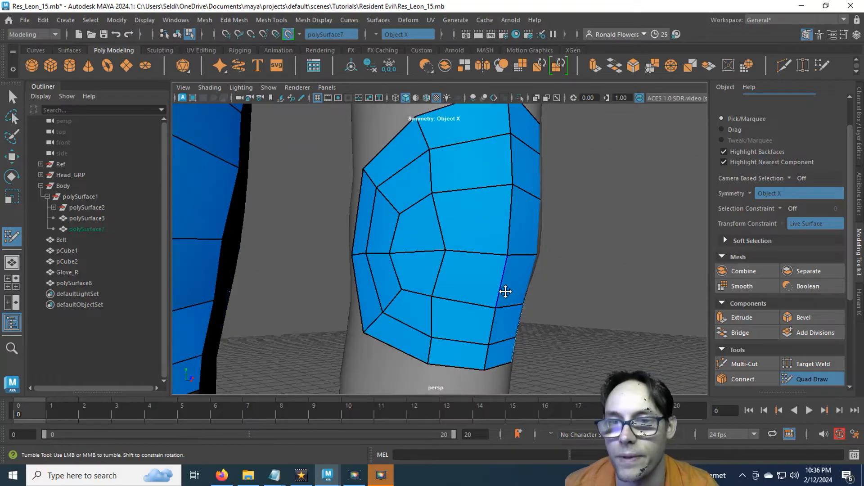
scroll(500, 292, "down", 6)
left_click_drag(468, 280, 469, 233, "alt")
Step: Leave Quad Draw, smooth the knee pad object with one division, and show the scene in wireframe
key("q")
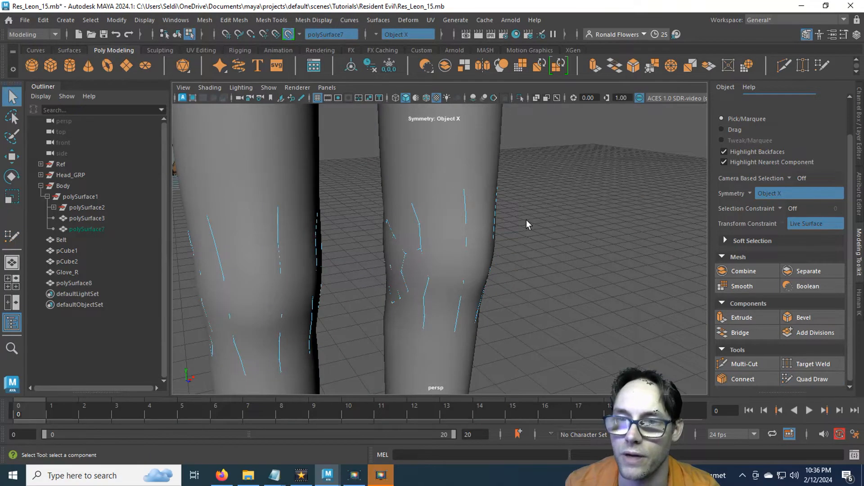
right_click_drag(526, 220, 553, 165)
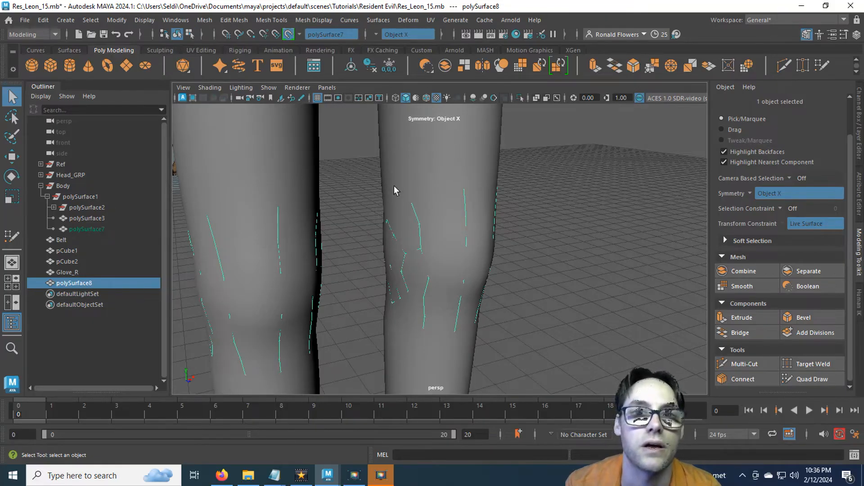
left_click(208, 19)
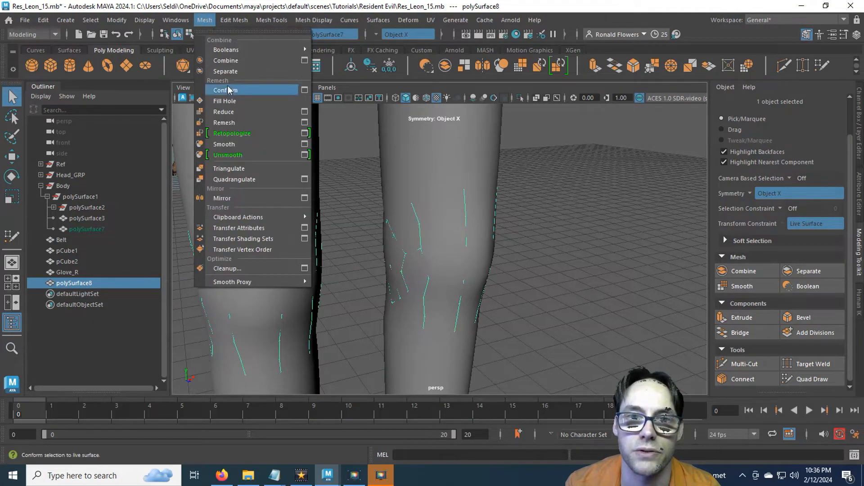
left_click(232, 145)
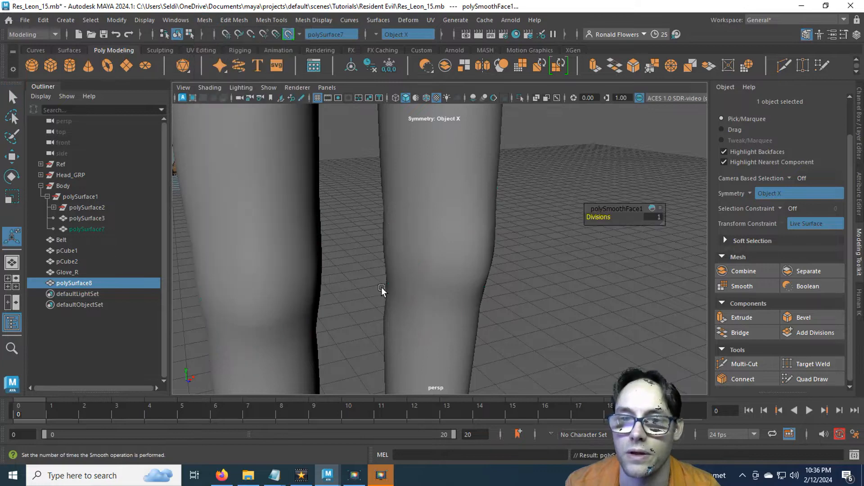
key("4")
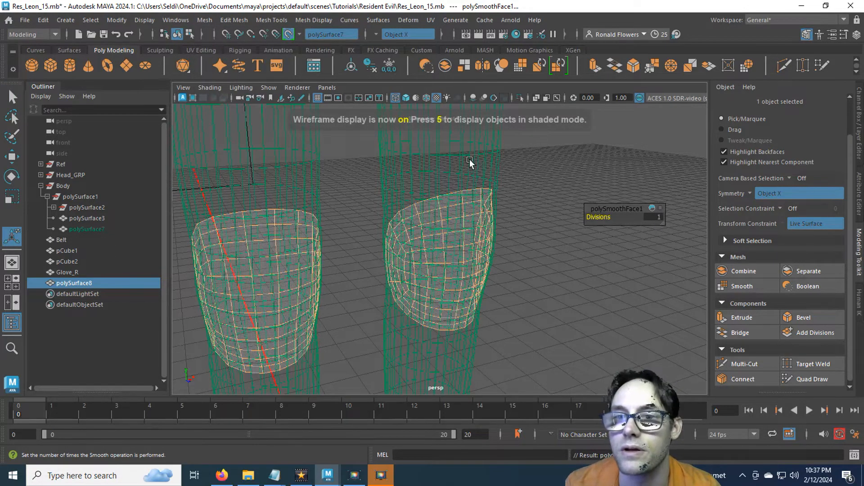
right_click_drag(470, 161, 524, 140)
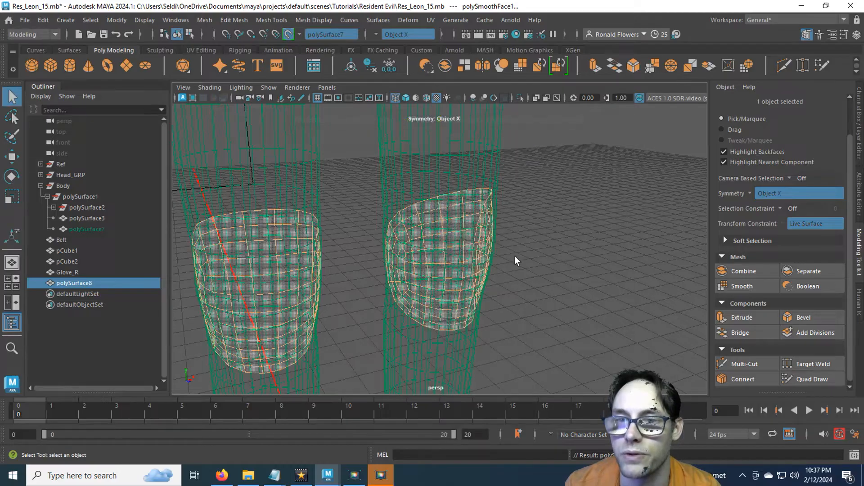
Step: Resume Quad Draw on the smoothed knee pad in shaded display and relax its interior vertices from both sides of the knee
left_click(475, 257)
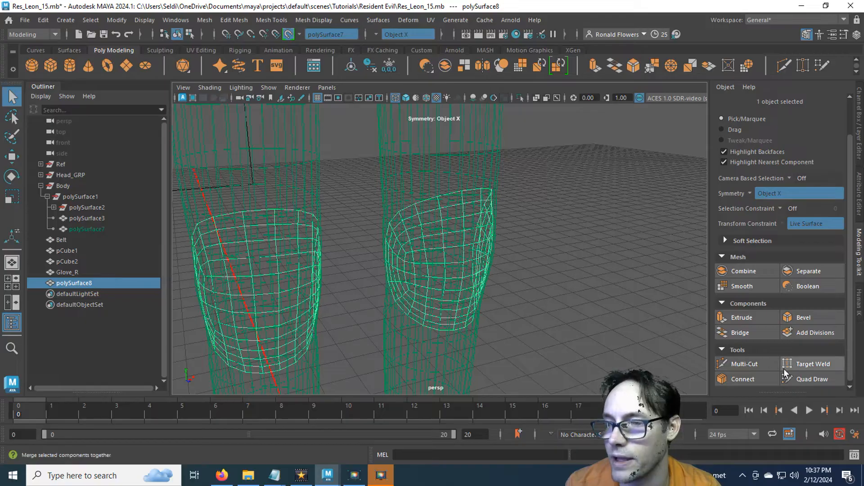
left_click(810, 380)
key("5")
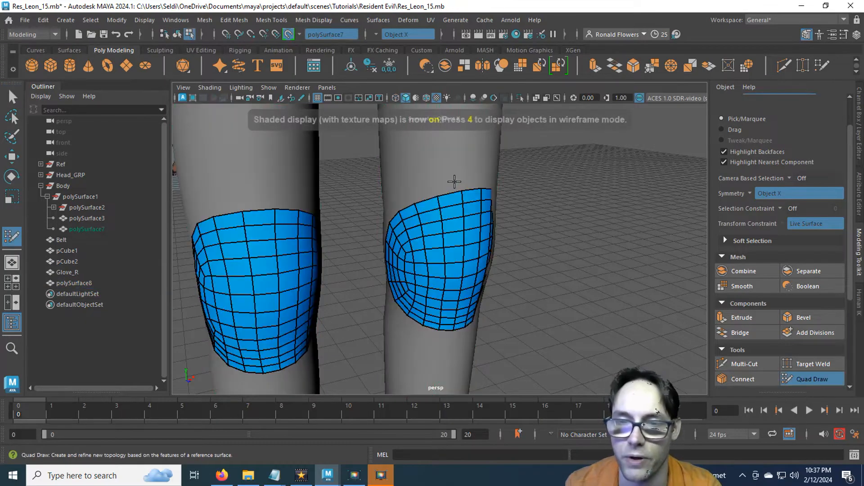
left_click_drag(532, 310, 507, 240, "alt")
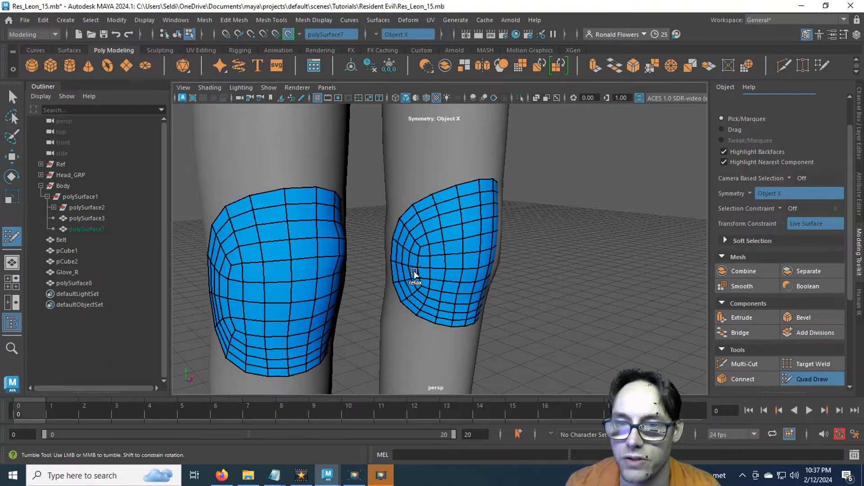
mouse_move(414, 273)
left_mouse_down("shift")
mouse_move(455, 299)
mouse_move(488, 257)
mouse_move(447, 247)
mouse_move(463, 283)
mouse_move(491, 226)
mouse_move(460, 216)
mouse_move(493, 195)
mouse_move(411, 228)
mouse_move(396, 255)
mouse_move(406, 293)
mouse_move(451, 316)
mouse_move(403, 285)
mouse_move(418, 219)
mouse_move(431, 207)
mouse_move(396, 256)
mouse_move(403, 298)
mouse_move(458, 305)
left_mouse_up("shift")
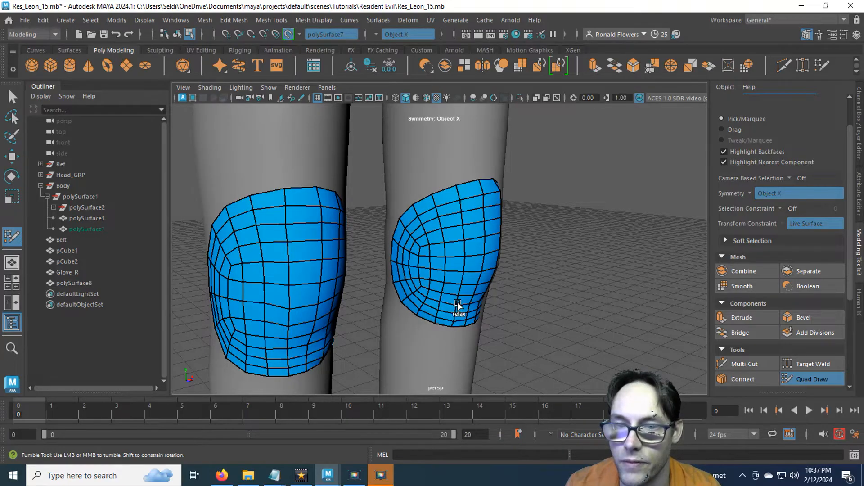
mouse_move(481, 252)
left_mouse_down("shift")
mouse_move(473, 212)
mouse_move(412, 255)
mouse_move(477, 225)
mouse_move(405, 252)
mouse_move(470, 311)
mouse_move(452, 275)
mouse_move(334, 270)
left_mouse_up("shift")
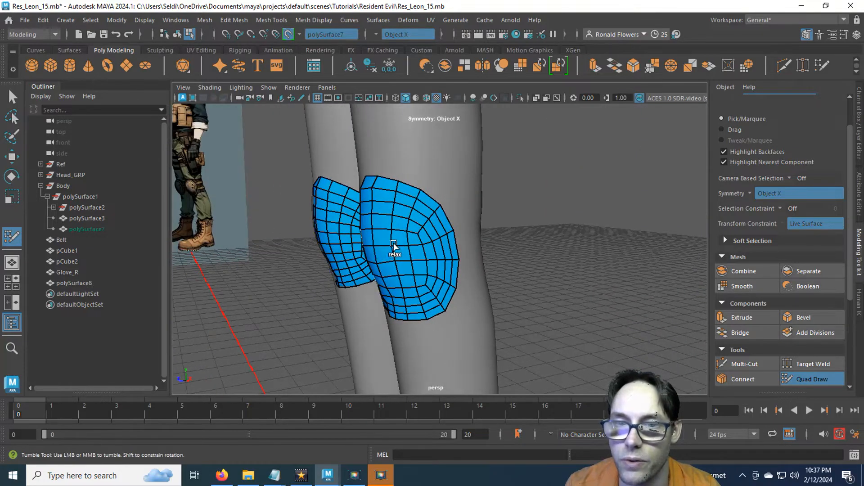
mouse_move(394, 245)
left_mouse_down("shift")
mouse_move(392, 218)
mouse_move(414, 257)
mouse_move(440, 276)
mouse_move(437, 221)
mouse_move(401, 207)
mouse_move(379, 251)
mouse_move(369, 183)
mouse_move(401, 201)
mouse_move(511, 174)
left_mouse_up("shift")
Step: Relax the knee pad's lower and side rim areas, working around the inner and outer sides of the knee
mouse_move(510, 223)
left_mouse_down("alt")
mouse_move(505, 208)
mouse_move(432, 209)
mouse_move(420, 193)
mouse_move(422, 260)
mouse_move(411, 242)
mouse_move(406, 272)
mouse_move(427, 282)
left_mouse_up("alt")
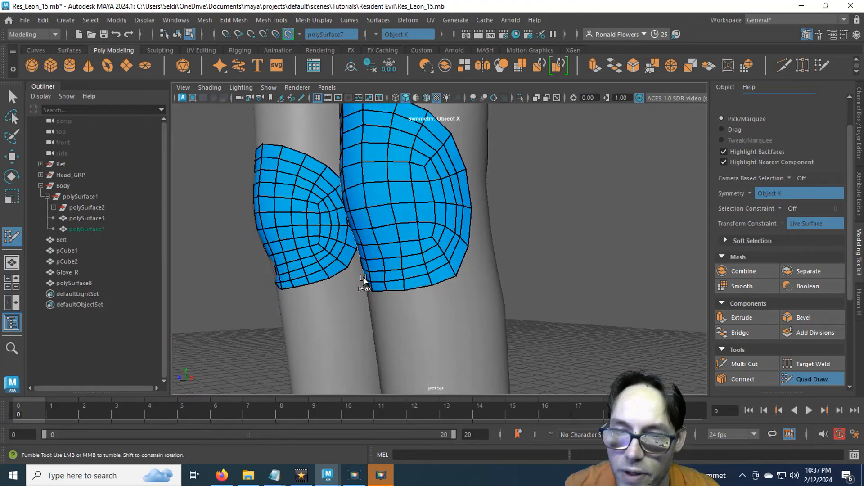
mouse_move(362, 286)
left_mouse_down("alt")
mouse_move(468, 308)
mouse_move(438, 309)
mouse_move(385, 290)
mouse_move(373, 268)
left_mouse_up("alt")
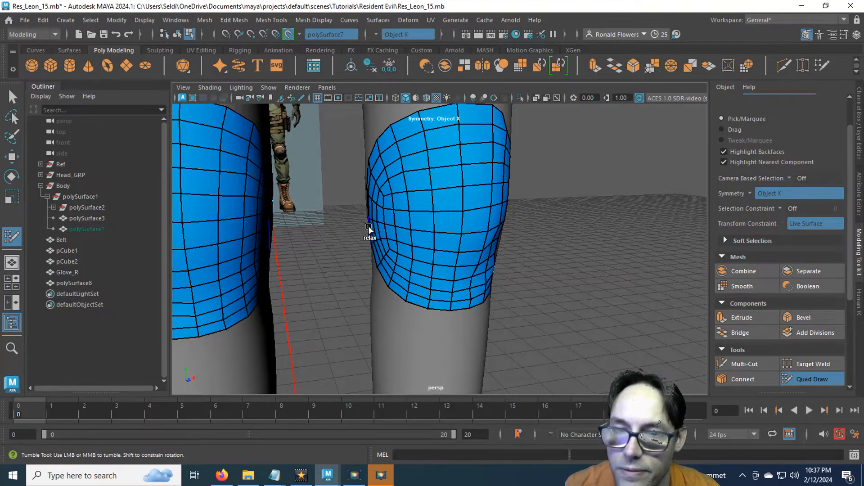
left_click_drag(368, 228, 475, 256, "alt")
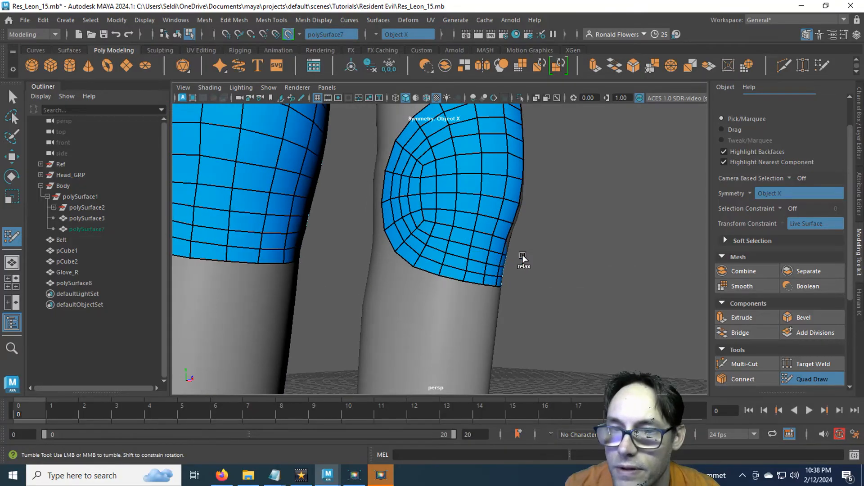
left_click_drag(536, 233, 575, 260, "alt")
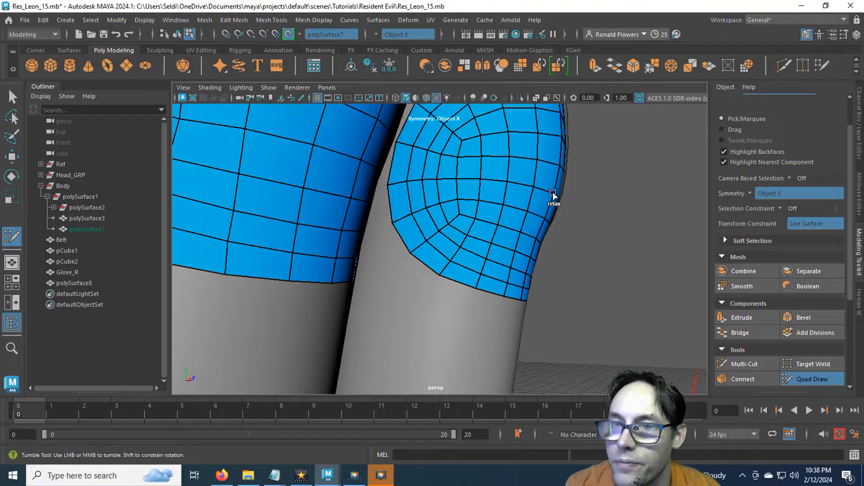
left_click_drag(589, 222, 416, 250, "alt")
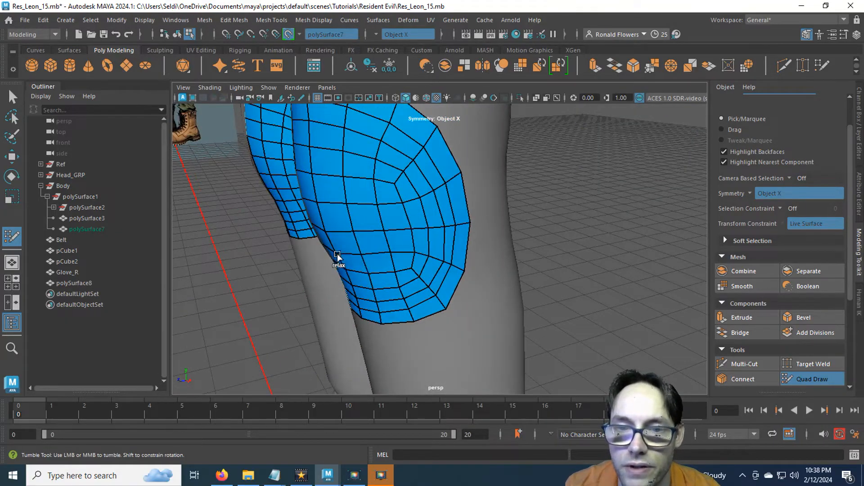
left_click_drag(365, 298, 431, 234, "alt")
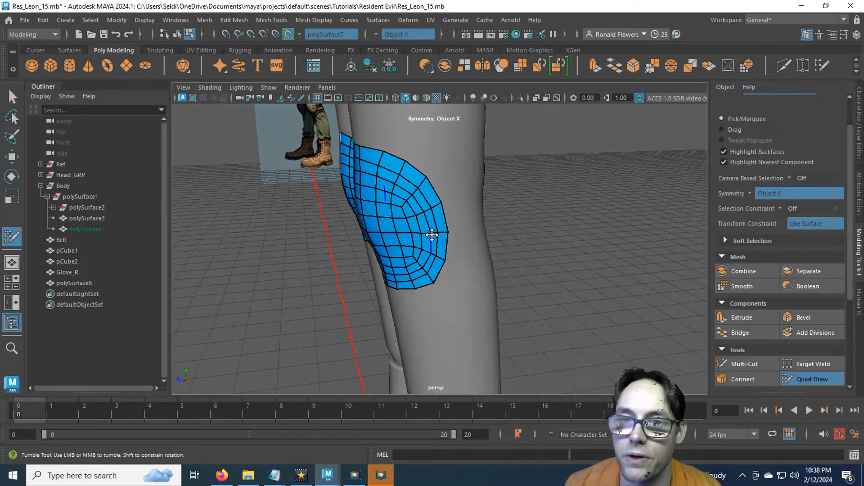
Step: Start an upper and a lower strap from the knee pad's outer rim with Quad Draw faces, extending the lower one to two quads
middle_click_drag(442, 219, 409, 206, "alt")
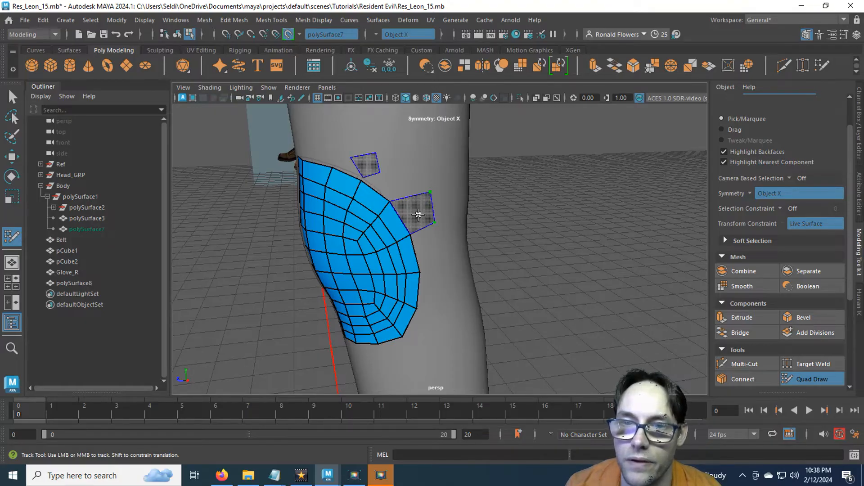
left_click(419, 214, "shift")
mouse_move(441, 276)
left_mouse_down("alt")
mouse_move(427, 241)
mouse_move(432, 273)
left_mouse_up("alt")
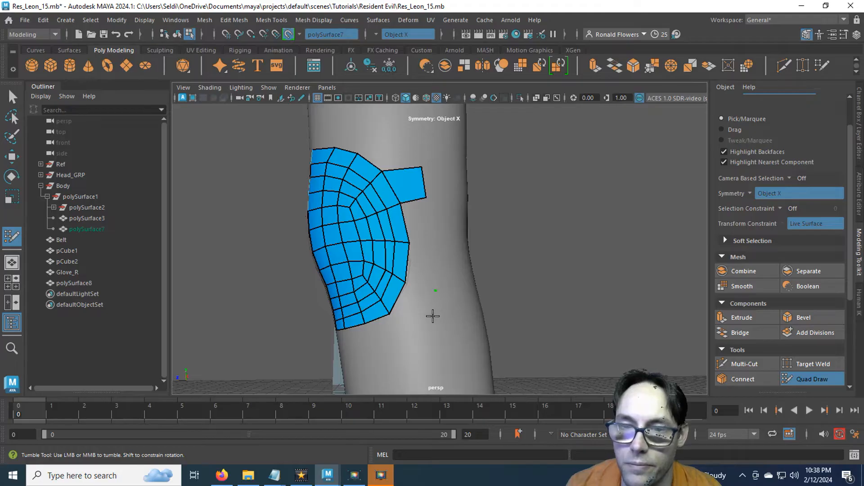
left_click(412, 301, "shift")
mouse_move(412, 301)
left_mouse_down("alt")
mouse_move(422, 276)
mouse_move(412, 293)
mouse_move(449, 293)
mouse_move(428, 293)
mouse_move(433, 254)
left_mouse_up("alt")
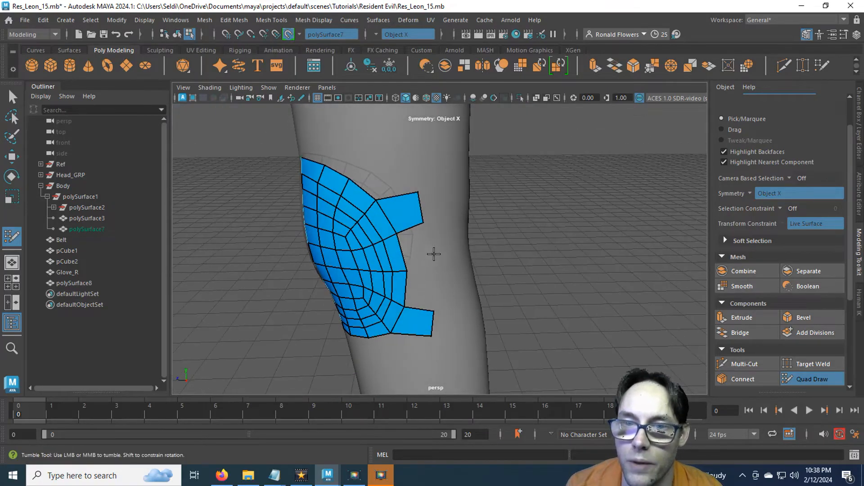
left_click_drag(419, 209, 414, 207)
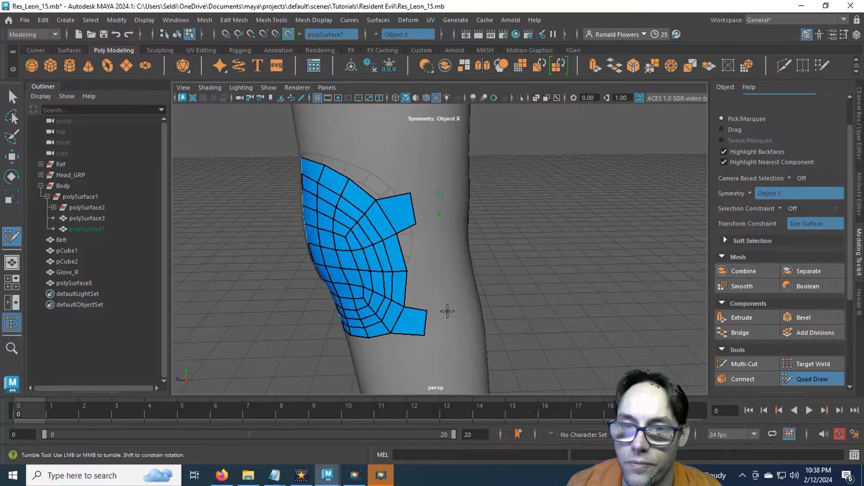
left_click(442, 323, "shift")
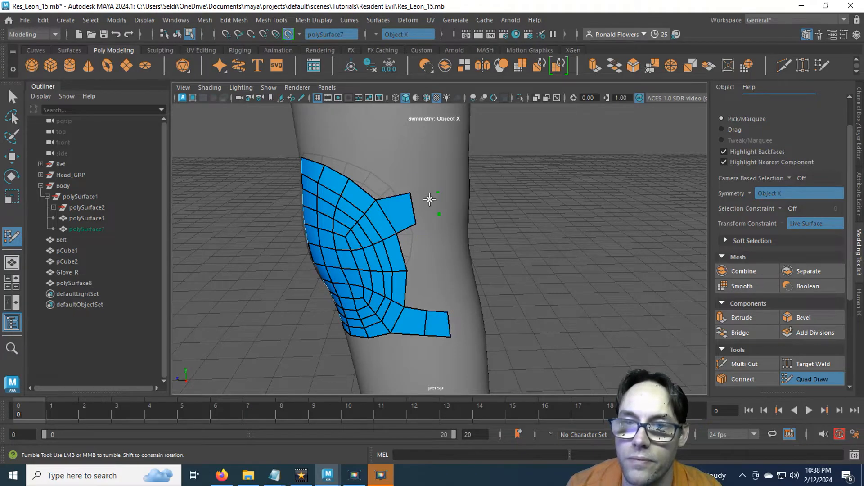
Step: Extend the upper and lower straps to three quads each toward the back of the knee and relax their vertices
left_click_drag(449, 253, 418, 191, "alt")
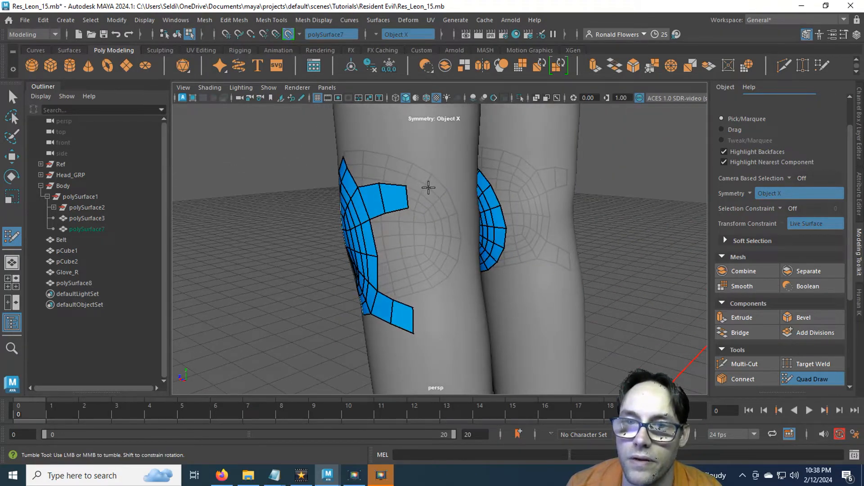
left_click(431, 208, "shift")
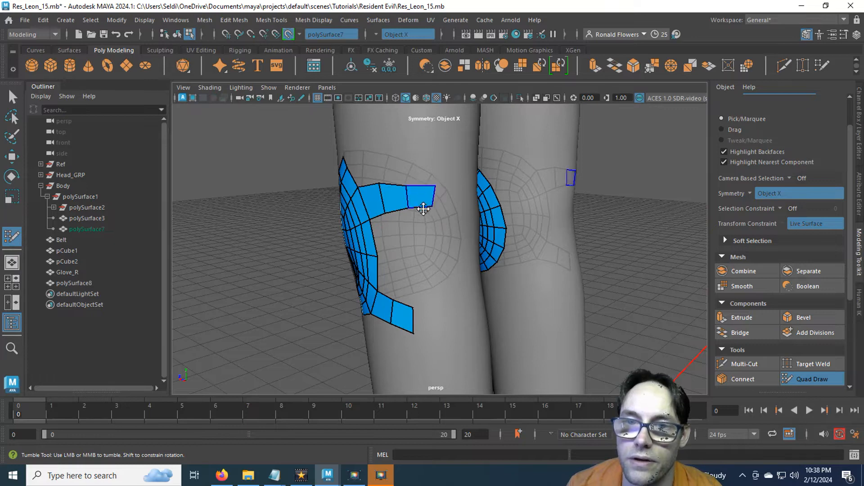
left_click(404, 194, "ctrl")
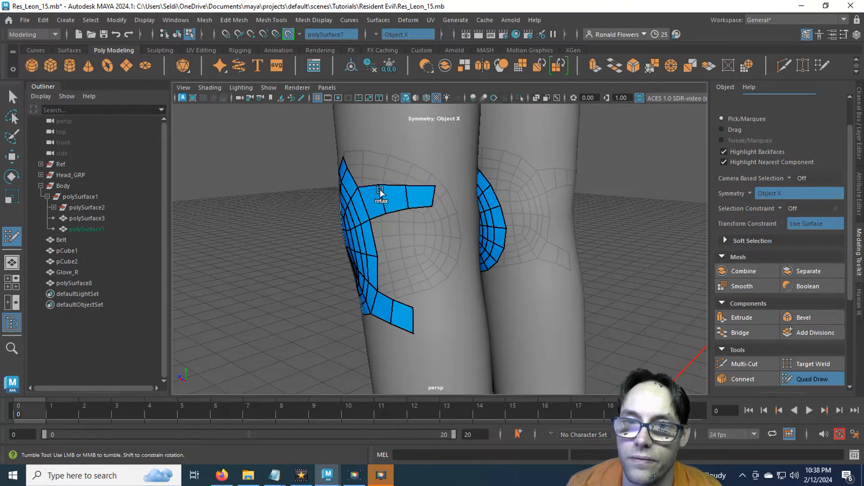
mouse_move(404, 189)
left_mouse_down("shift")
mouse_move(412, 202)
mouse_move(428, 198)
mouse_move(408, 183)
mouse_move(428, 191)
mouse_move(420, 182)
mouse_move(429, 208)
left_mouse_up("shift")
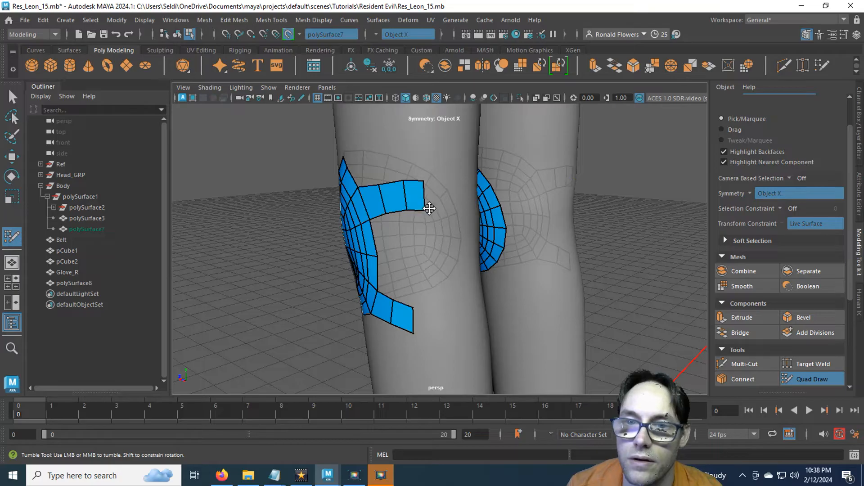
left_click(432, 335)
left_click(425, 319, "shift")
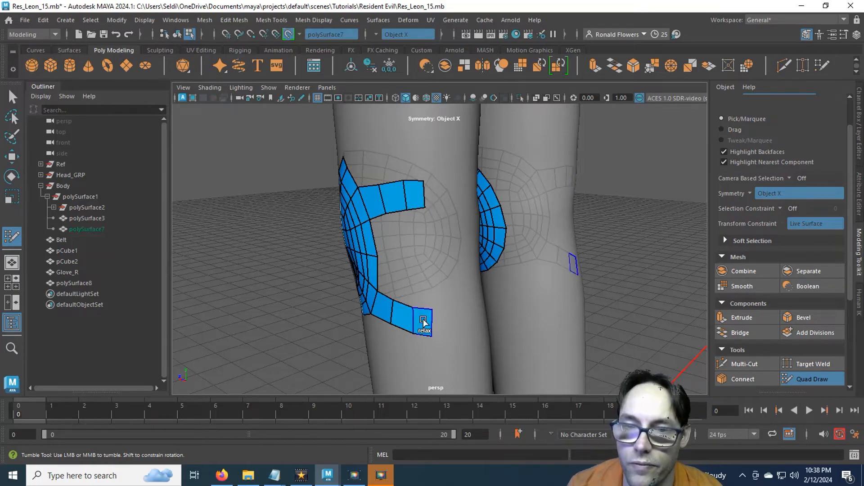
left_click_drag(423, 320, 432, 311, "shift")
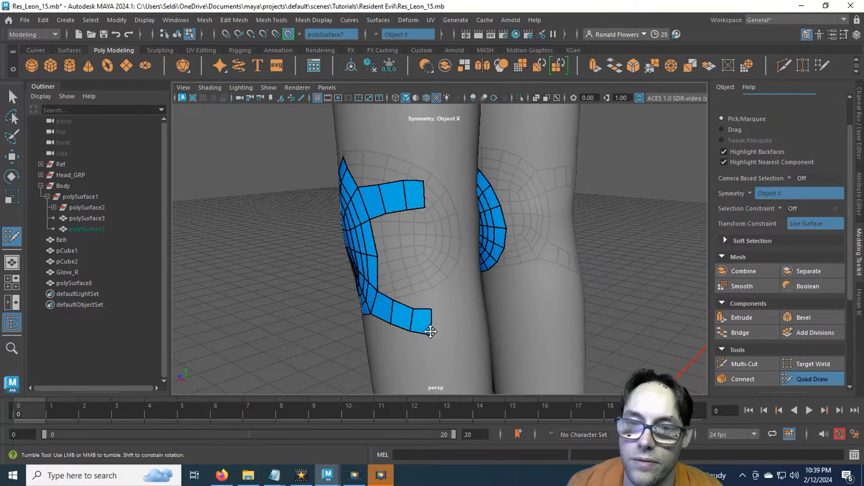
Step: Continue the upper strap across the back of the knee with two more quads
left_click_drag(439, 241, 432, 205, "alt")
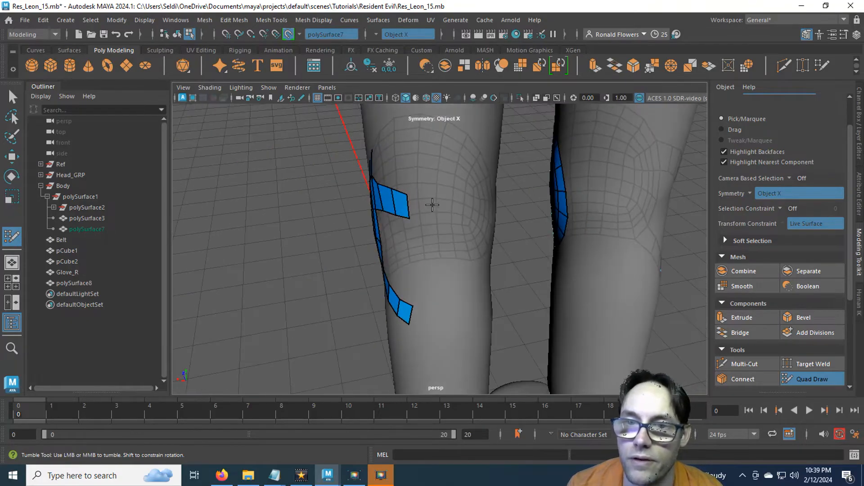
left_click(435, 220)
left_click(418, 204, "shift")
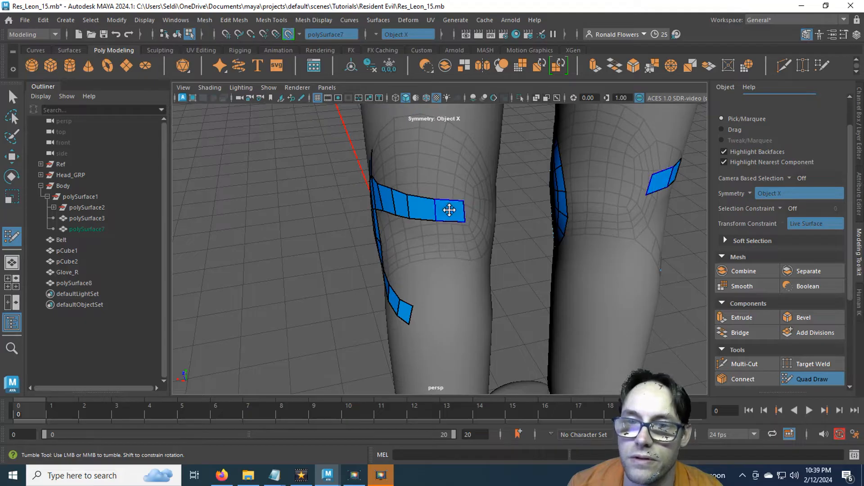
left_click_drag(450, 209, 392, 203, "alt")
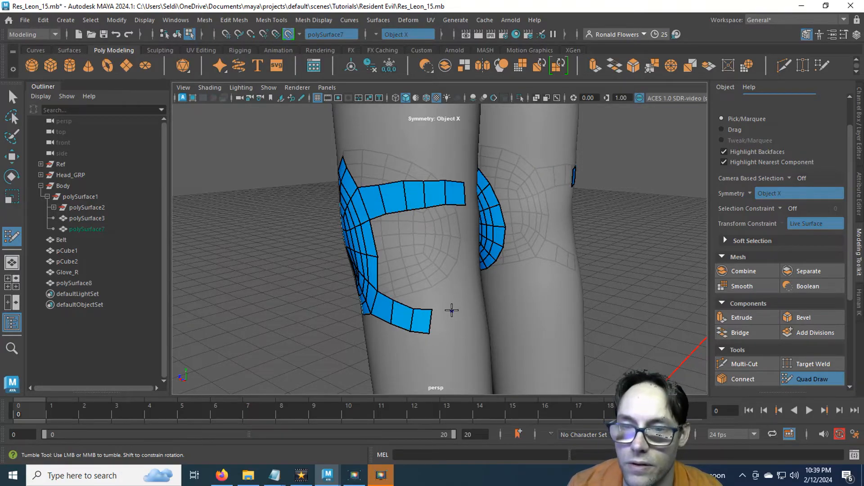
Step: Add two more quads to the end of the lower strap, continuing it behind the leg
left_click(451, 329)
left_click(441, 321, "shift")
left_click(472, 309)
left_click(473, 327)
left_click(458, 318, "shift")
Step: Adjust the lower strap's upper and lower edge vertices behind the knee to even out its width and spacing
middle_click_drag(454, 319, 420, 272, "alt")
scroll(420, 272, "up", 3)
mouse_move(420, 271)
left_mouse_down("alt")
mouse_move(418, 291)
mouse_move(445, 305)
left_mouse_up("alt")
left_click_drag(407, 271, 406, 266)
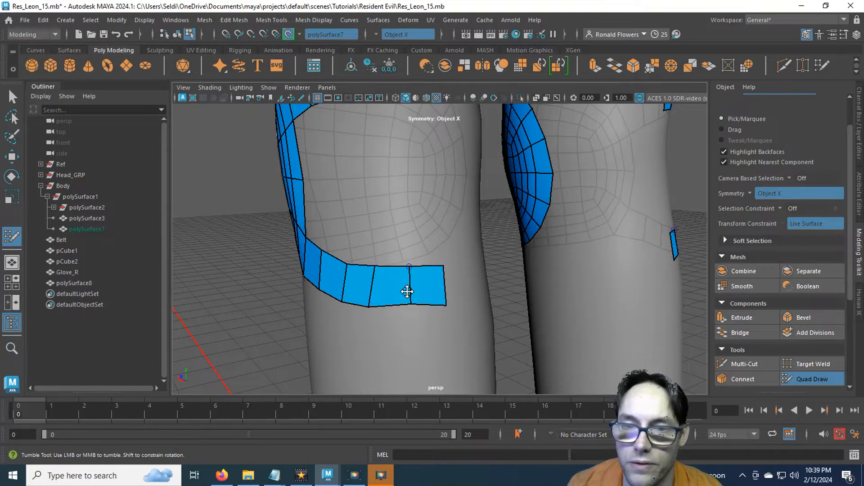
mouse_move(410, 305)
left_mouse_down()
mouse_move(435, 289)
mouse_move(403, 289)
left_mouse_up()
mouse_move(371, 291)
left_mouse_down()
mouse_move(360, 272)
mouse_move(445, 283)
mouse_move(321, 284)
left_mouse_up()
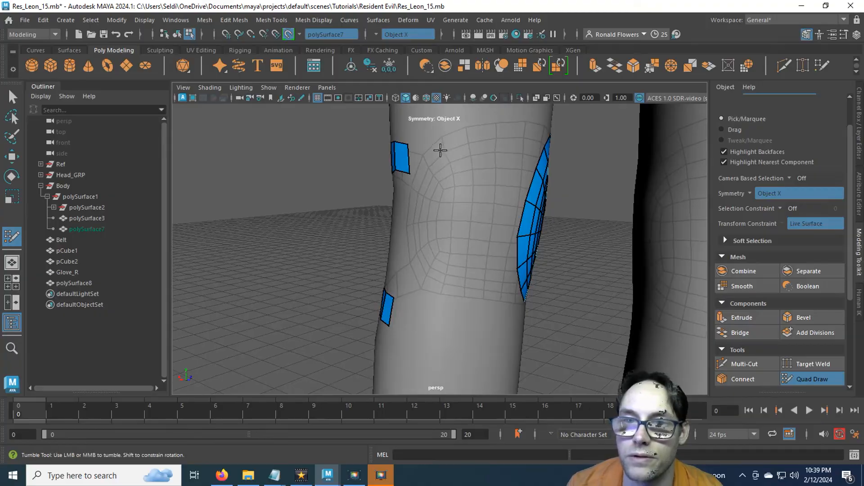
Step: Continue the upper strap around the inner side of the leg with more quads and connect it to the knee pad's rim
left_click(423, 158, "shift")
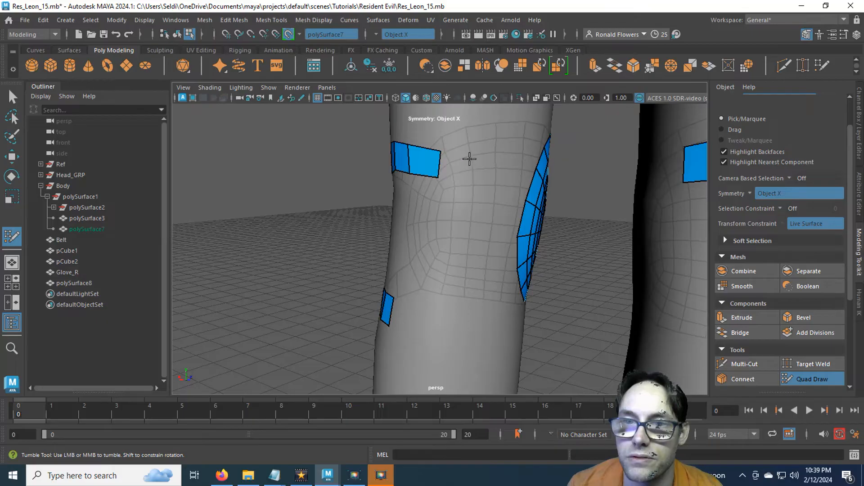
left_click(456, 168, "shift")
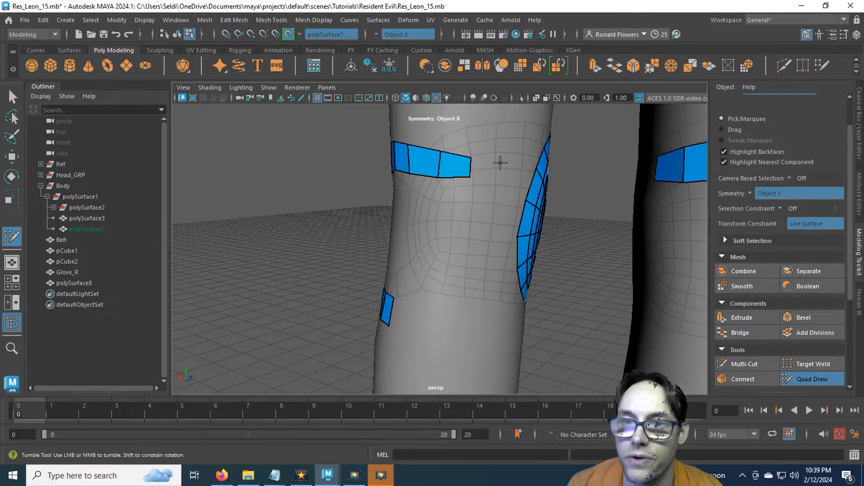
left_click(493, 182)
left_click(480, 167, "shift")
left_click_drag(495, 205, 472, 198, "alt")
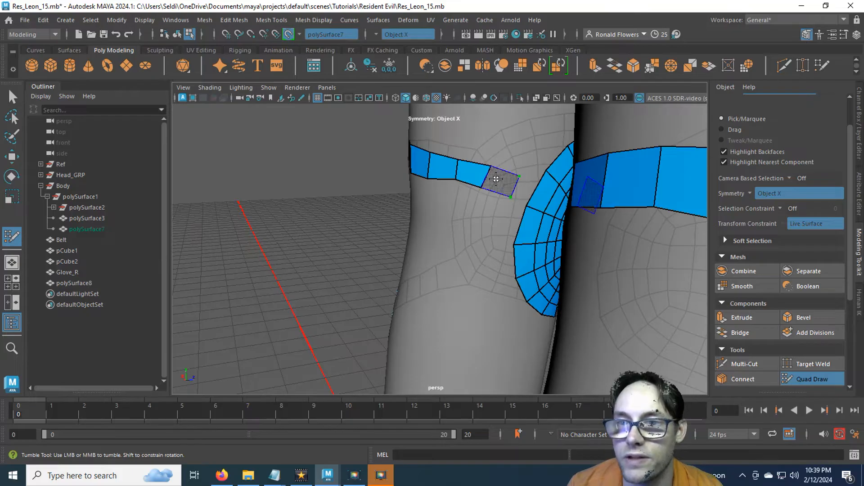
left_click(501, 182, "shift")
left_click(527, 185, "shift")
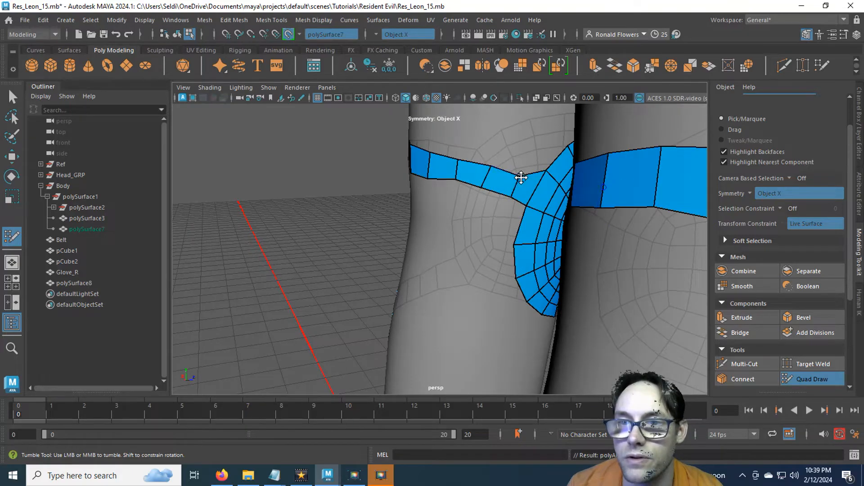
Step: Move the upper strap's vertices on the inner side of the knee to widen and even out the band
mouse_move(521, 176)
left_mouse_down()
mouse_move(518, 168)
mouse_move(509, 200)
left_mouse_up()
left_click_drag(491, 167, 491, 160)
left_click_drag(482, 187, 449, 158)
left_click_drag(442, 189, 424, 214, "alt")
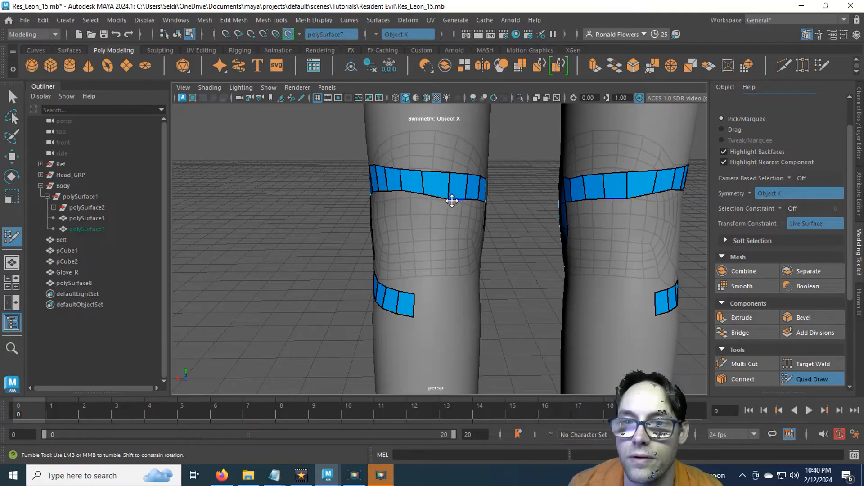
Step: Add two more quads to the open end of the lower strap, continuing it behind the knee toward the inner side
scroll(421, 256, "up", 2)
middle_click_drag(421, 255, 435, 282, "alt")
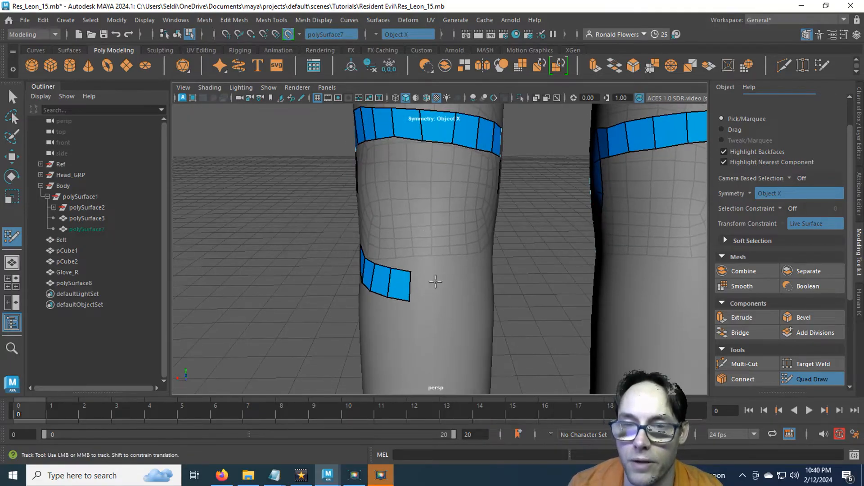
left_click_drag(419, 270, 355, 293, "alt")
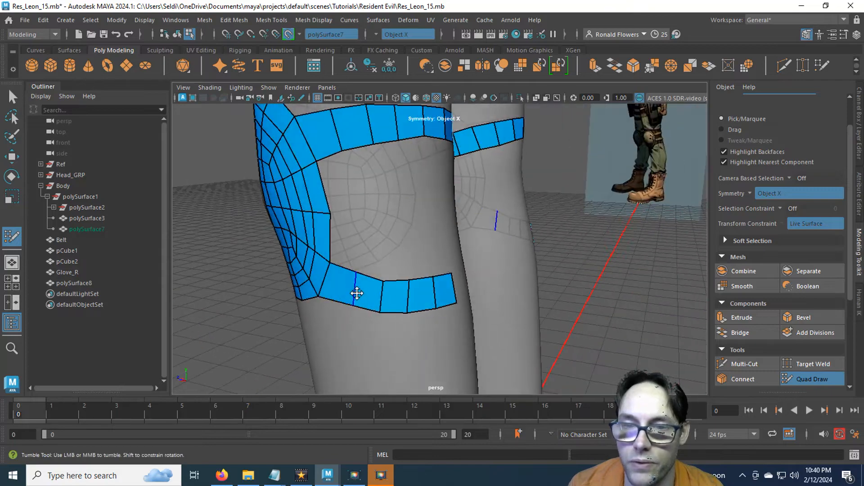
left_click_drag(451, 289, 403, 293, "alt")
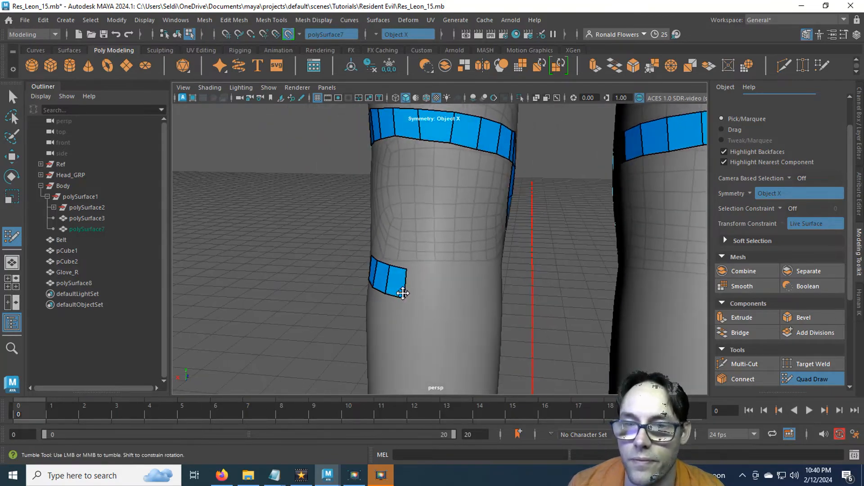
left_click(431, 298)
left_click(418, 283, "shift")
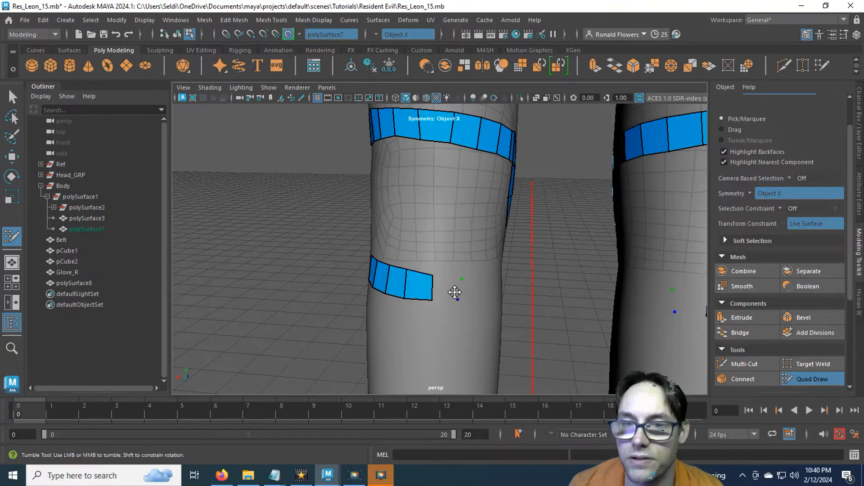
mouse_move(458, 293)
left_mouse_down("alt")
mouse_move(431, 288)
mouse_move(455, 284)
left_mouse_up("alt")
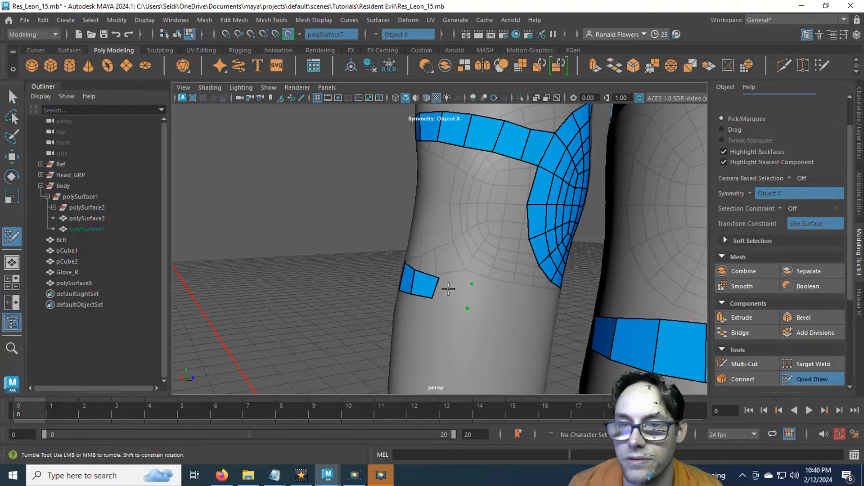
left_click(448, 288, "shift")
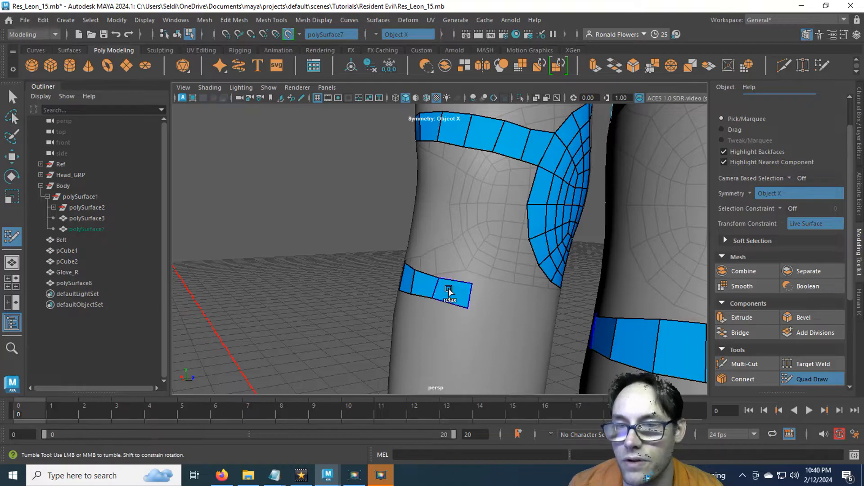
Step: Join the lower strap to the knee pad's rim with two quads on the inner side of the leg and relax the join
left_click(512, 275, "shift")
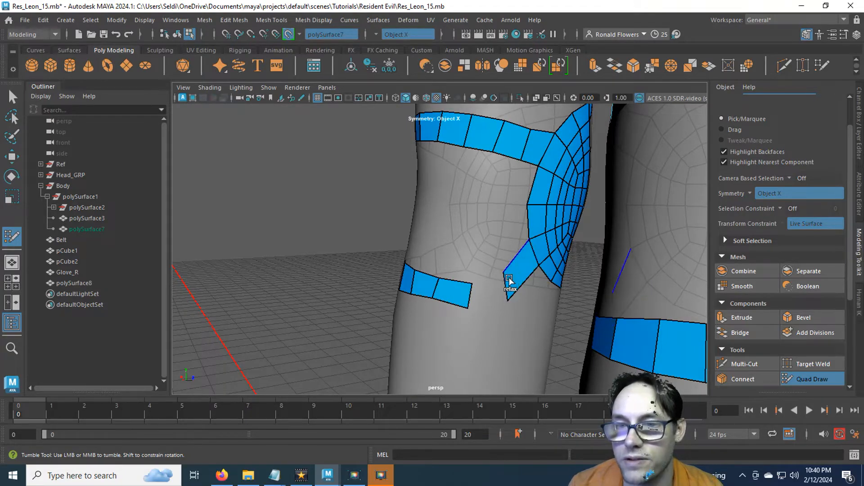
left_click(489, 291, "shift")
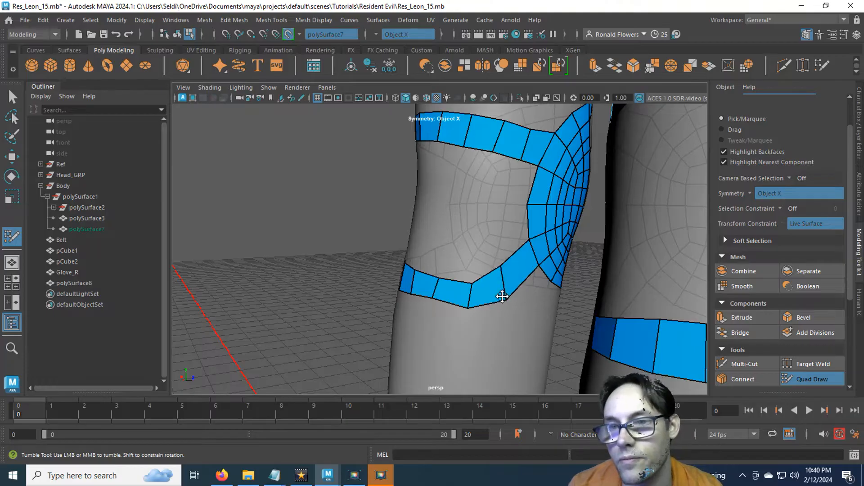
mouse_move(469, 275)
left_mouse_down("shift")
mouse_move(498, 266)
mouse_move(513, 283)
mouse_move(449, 285)
mouse_move(446, 266)
mouse_move(446, 293)
left_mouse_up("shift")
left_click_drag(469, 270, 535, 284, "alt")
mouse_move(438, 276)
left_mouse_down()
mouse_move(449, 288)
mouse_move(415, 285)
mouse_move(444, 285)
mouse_move(447, 269)
mouse_move(393, 283)
left_mouse_up()
right_click_drag(393, 284, 459, 288, "alt")
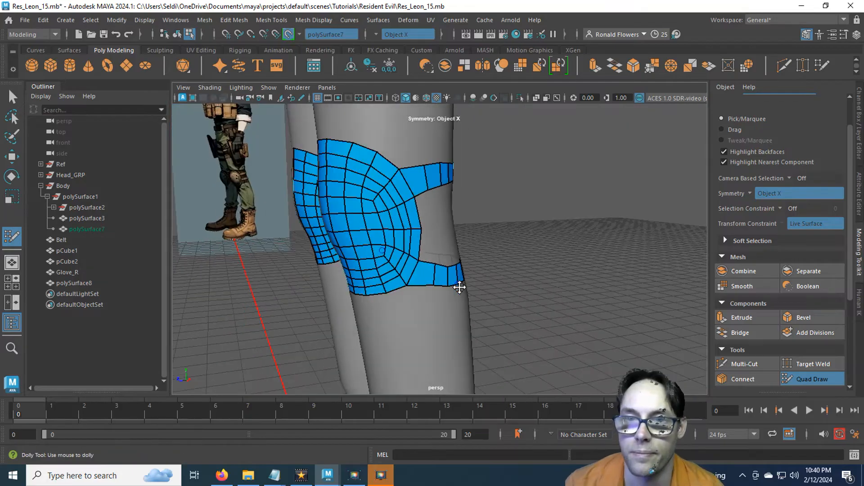
Step: Leave Quad Draw, select the whole knee pad mesh and extrude its faces outward to give it thickness
left_click_drag(393, 261, 475, 232, "alt")
key("q")
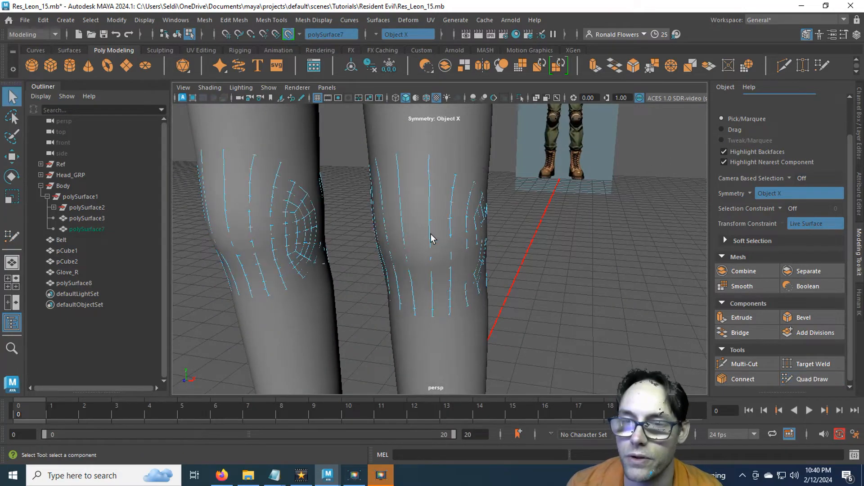
right_click_drag(444, 231, 478, 157)
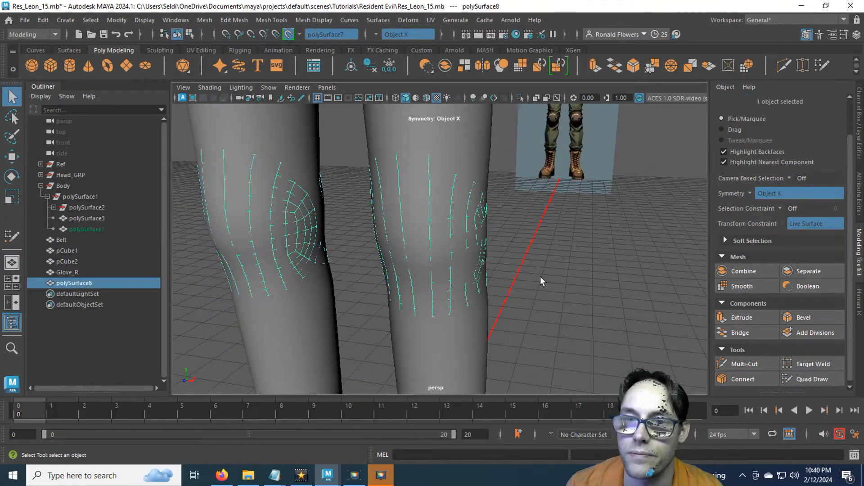
left_click(452, 216)
left_click_drag(452, 231, 391, 233, "alt")
left_click(595, 67)
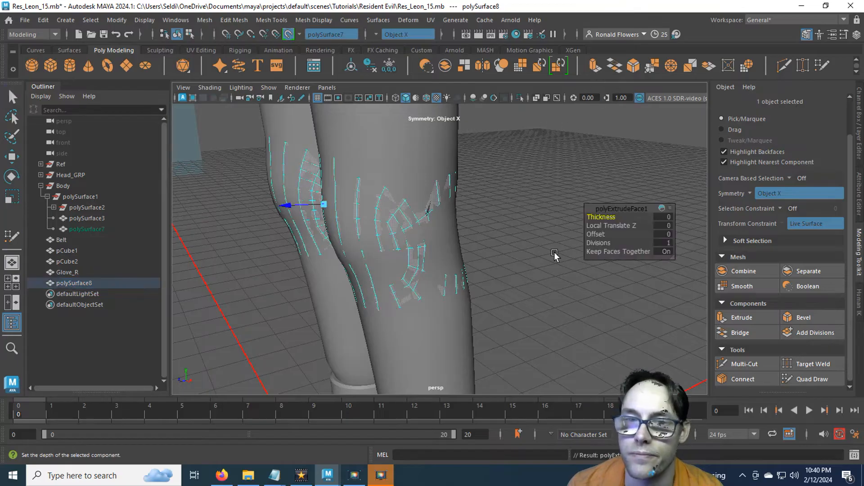
left_click_drag(534, 250, 501, 250, "alt")
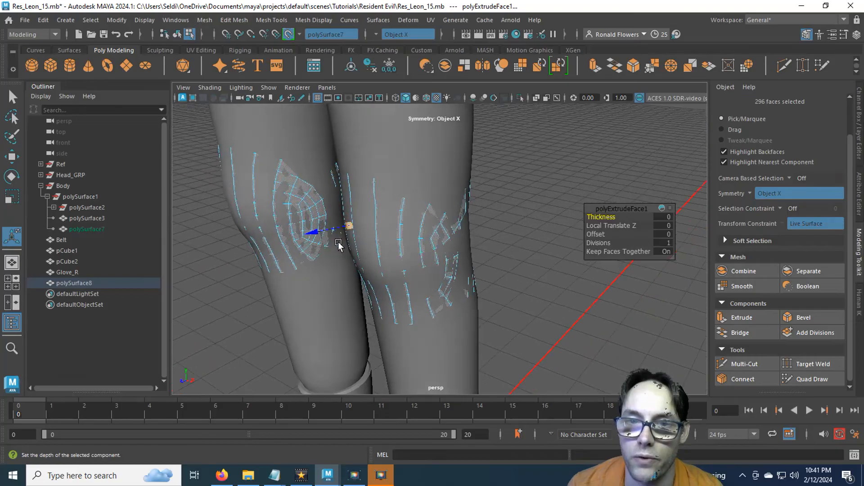
left_click_drag(311, 234, 479, 261)
scroll(470, 227, "up", 5)
Step: Select an edge on the pad's upper rim, enable soft selection with a small falloff, and align the Move tool's axes to the surface
right_click_drag(482, 179, 473, 164)
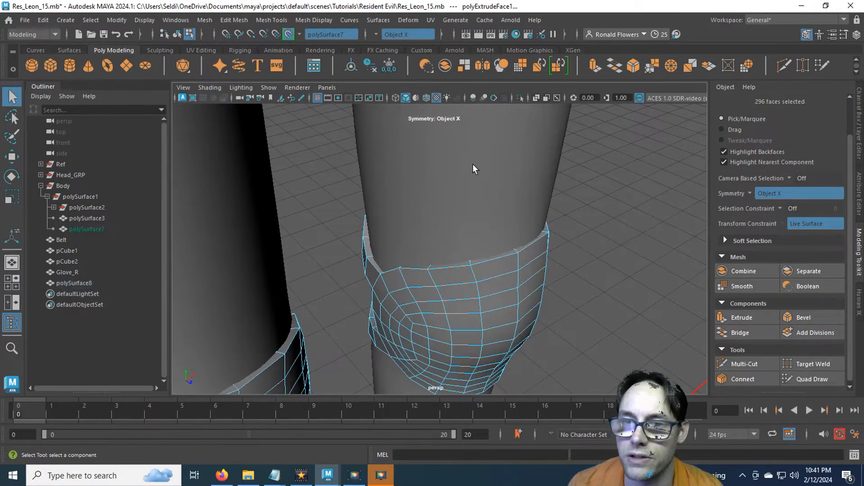
left_click_drag(457, 293, 384, 297, "alt")
scroll(387, 288, "up", 3)
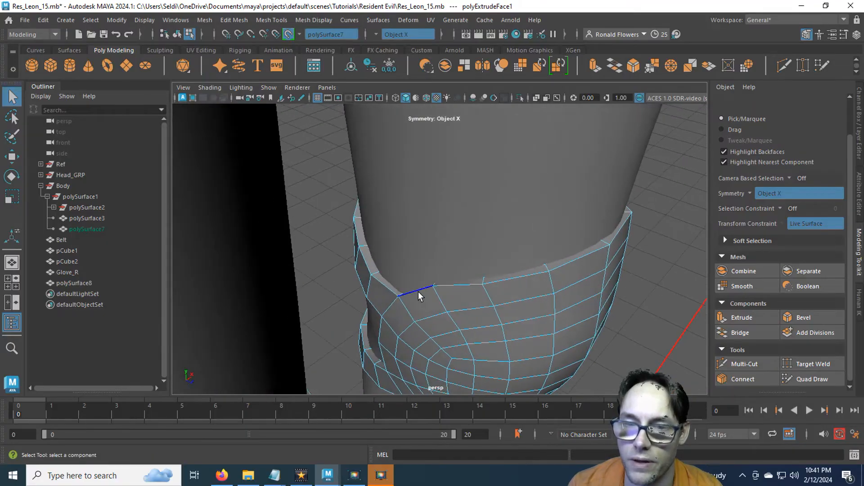
left_click(418, 292)
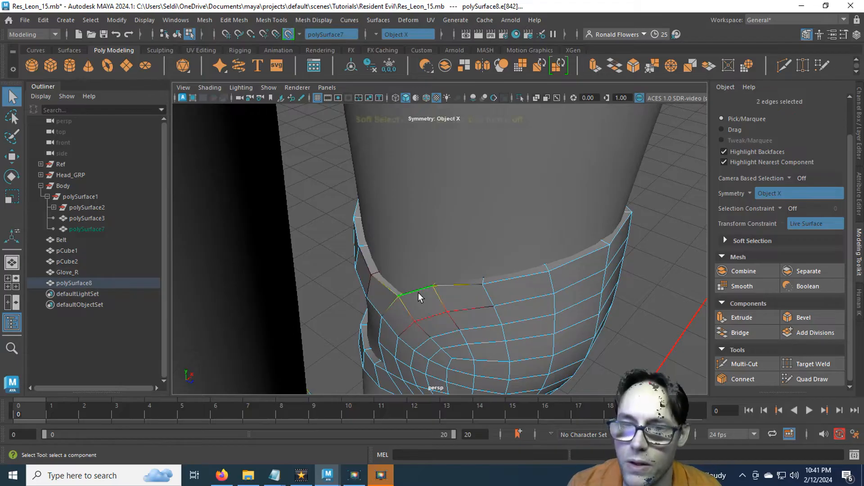
key("b")
left_click_drag(439, 303, 437, 297, "alt")
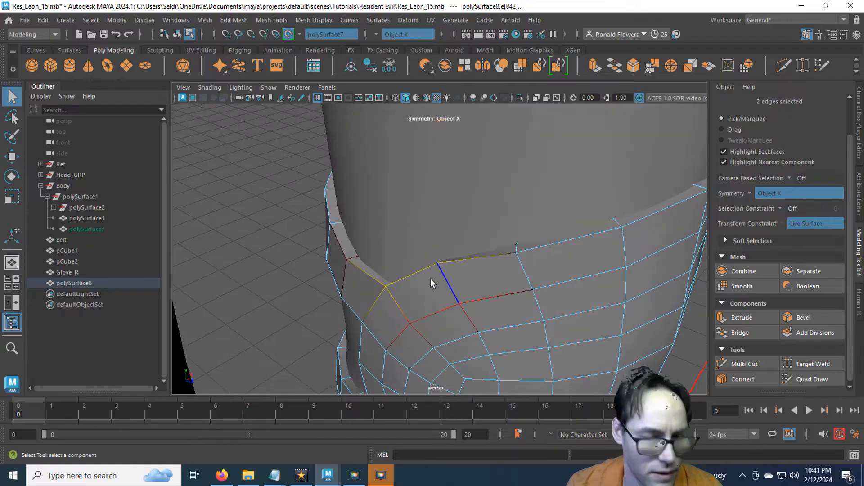
key("w")
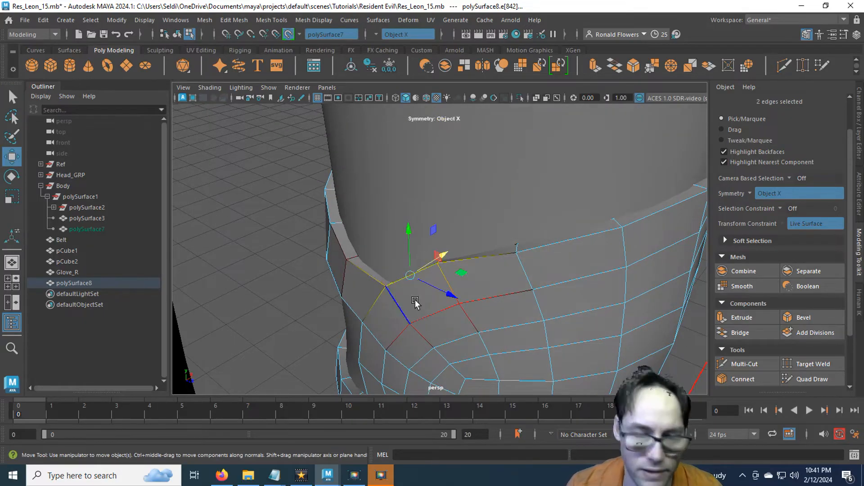
key("b")
mouse_move(413, 289)
left_mouse_down()
mouse_move(402, 288)
mouse_move(421, 286)
mouse_move(367, 305)
mouse_move(405, 288)
left_mouse_up()
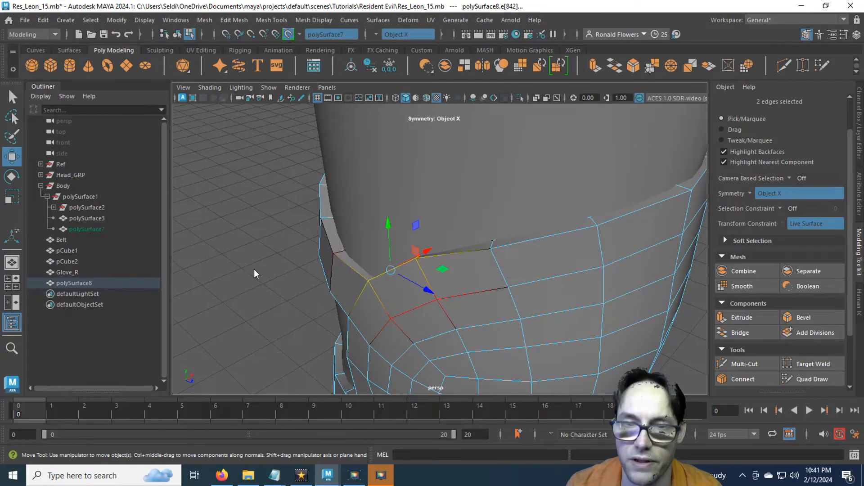
left_click_drag(253, 269, 289, 254)
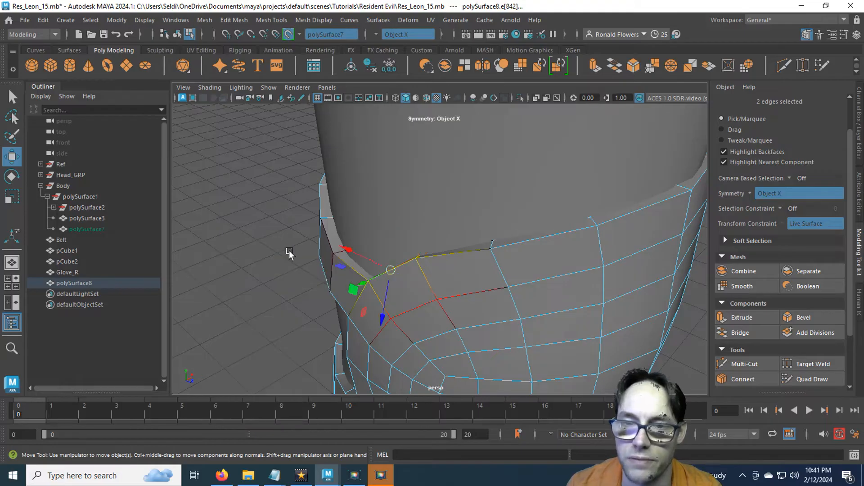
mouse_move(311, 312)
left_mouse_down("alt")
mouse_move(270, 309)
mouse_move(297, 302)
left_mouse_up("alt")
left_click_drag(250, 278, 260, 298, "alt")
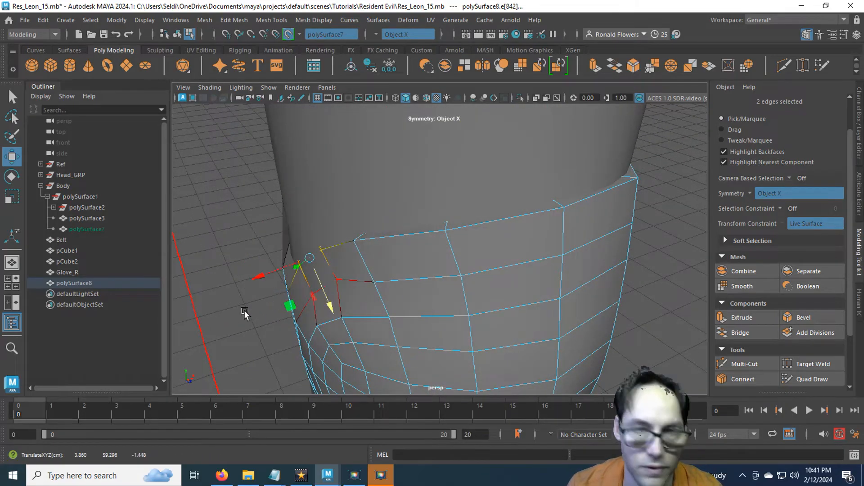
key("ctrl+z")
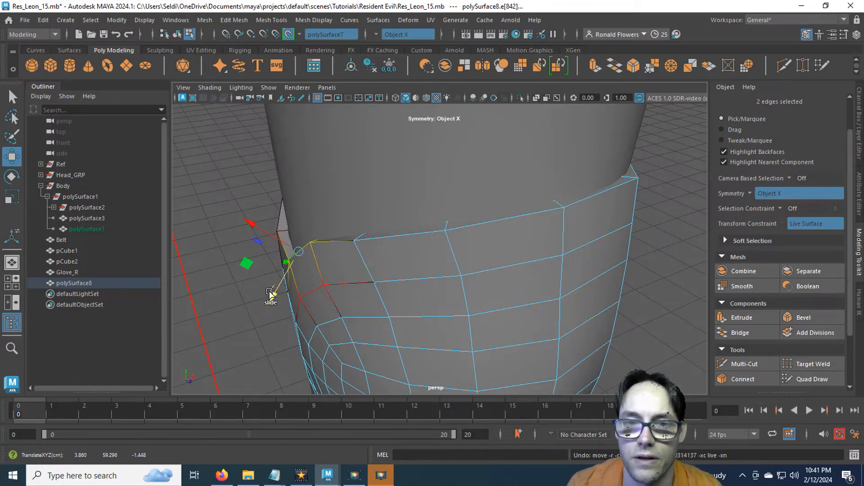
left_click_drag(269, 292, 267, 296)
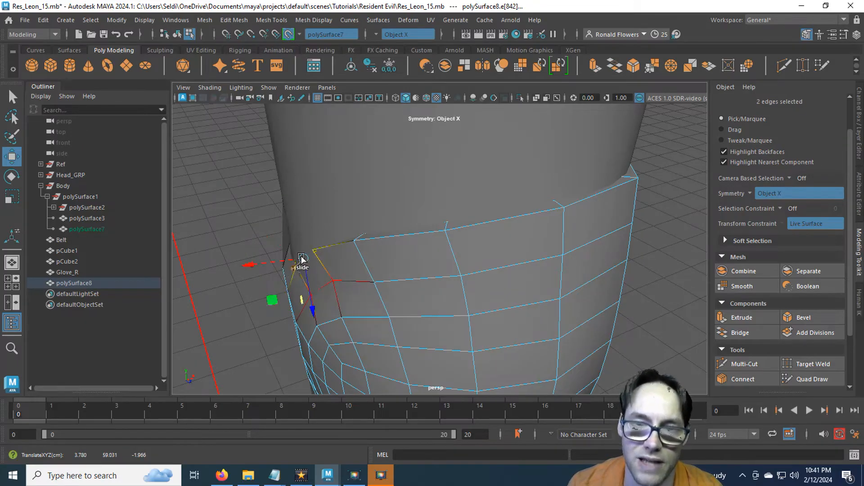
key("ctrl+z")
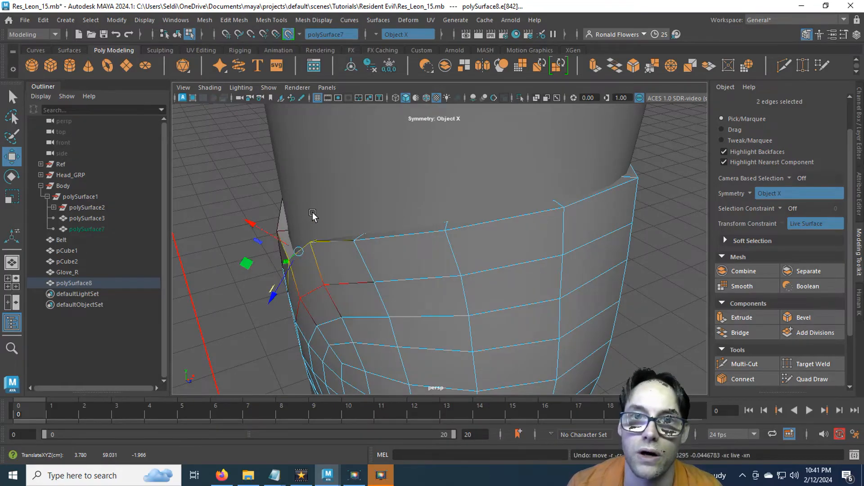
Step: Turn off the live surface and switch the knee pad mesh to vertex editing
left_click(288, 35)
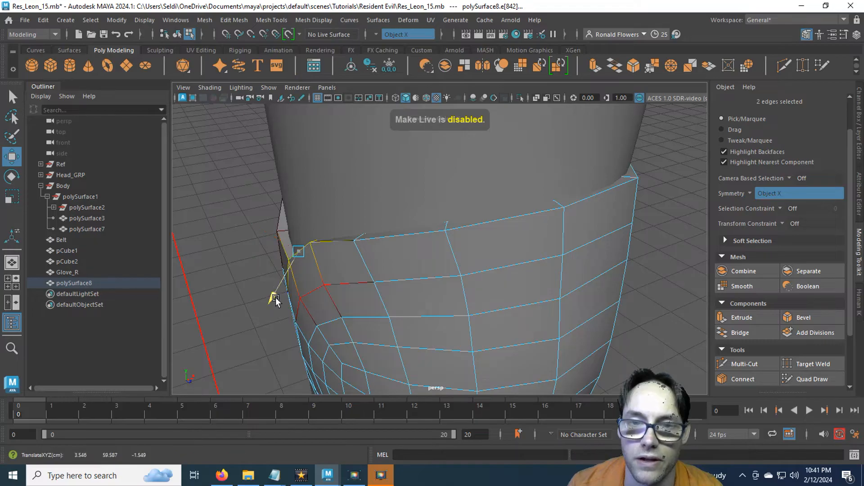
left_click_drag(295, 281, 250, 296, "alt")
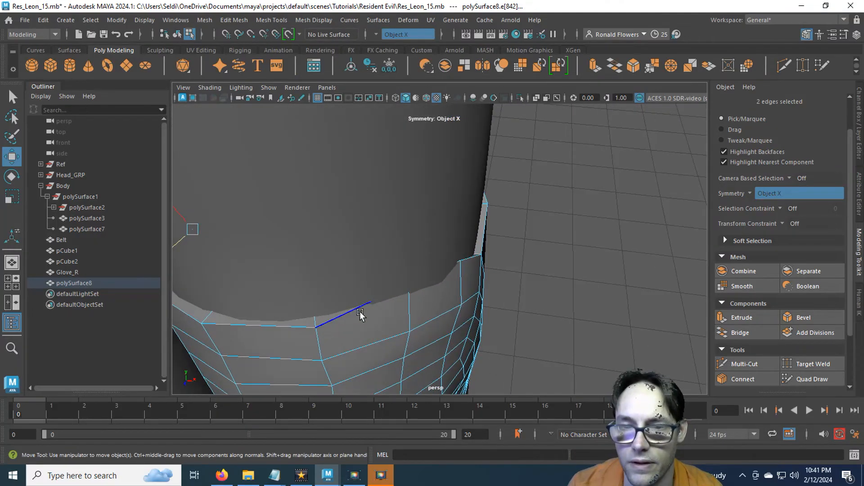
left_click(360, 313)
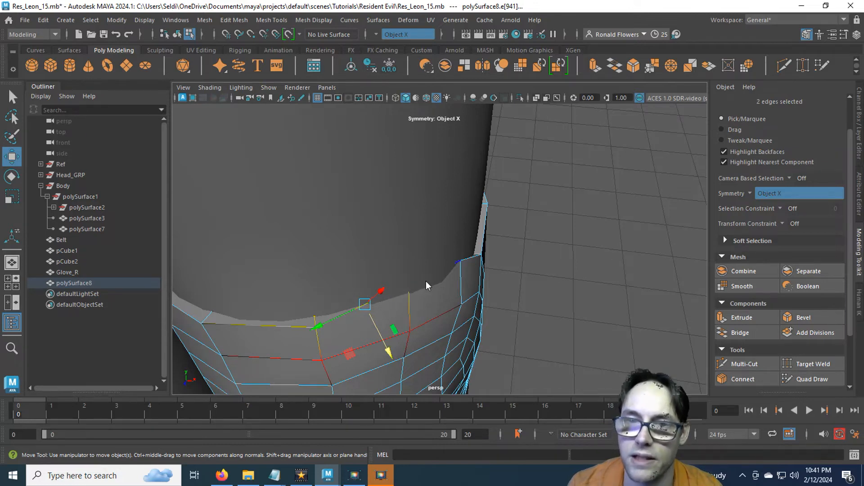
right_click_drag(425, 158, 378, 154)
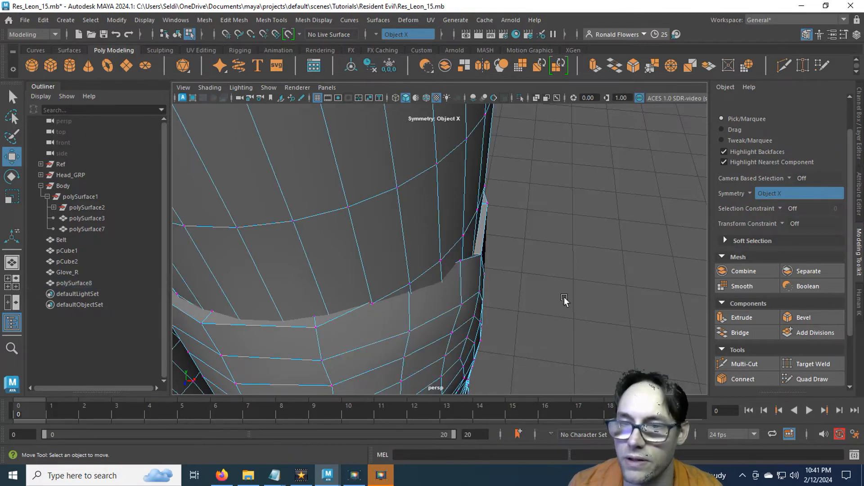
right_click_drag(563, 158, 605, 139)
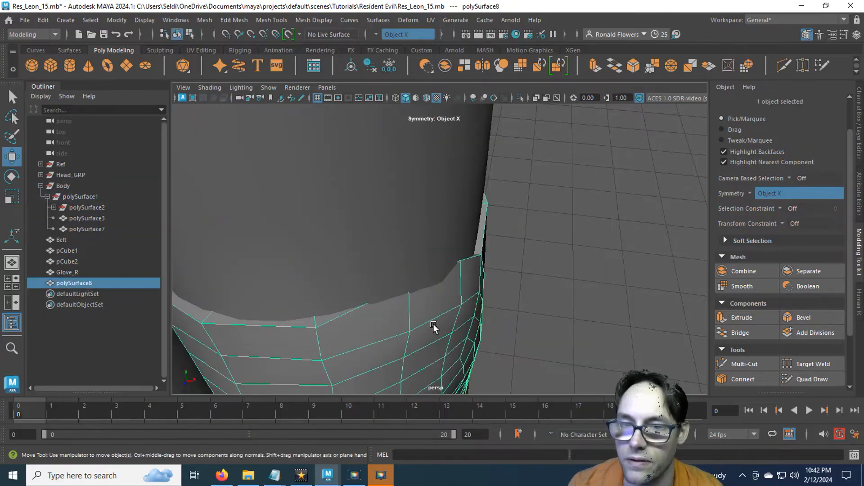
right_click_drag(556, 154, 503, 155)
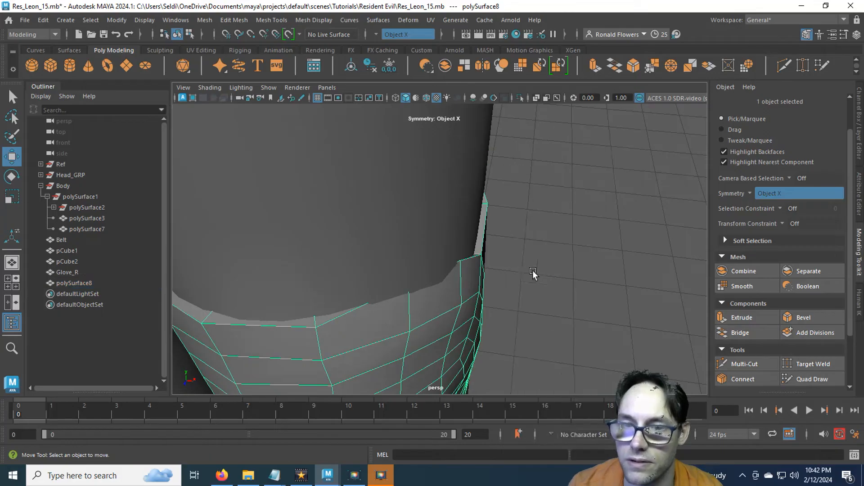
Step: Pull the vertices along the knee pad's upper rim outward from the leg so the rim clears the surface
left_click(413, 292)
left_click_drag(432, 327, 440, 345)
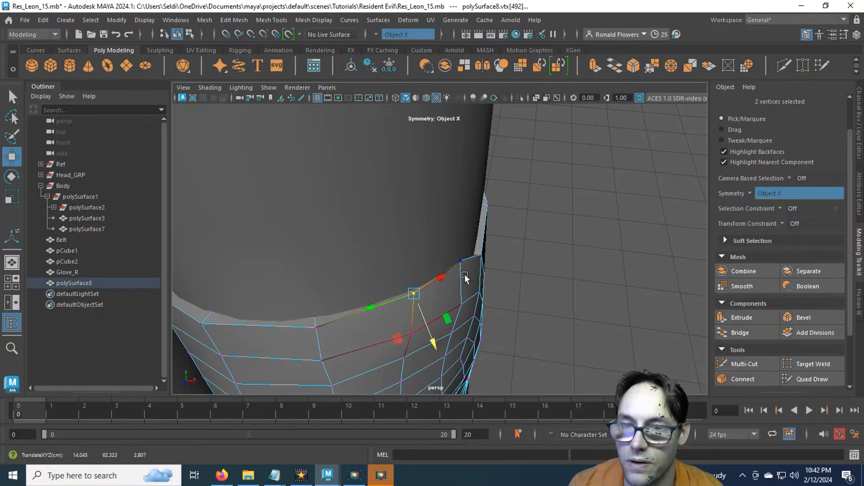
left_click(461, 262)
left_click_drag(495, 303, 500, 311)
left_click(414, 295)
left_click_drag(433, 344, 435, 350)
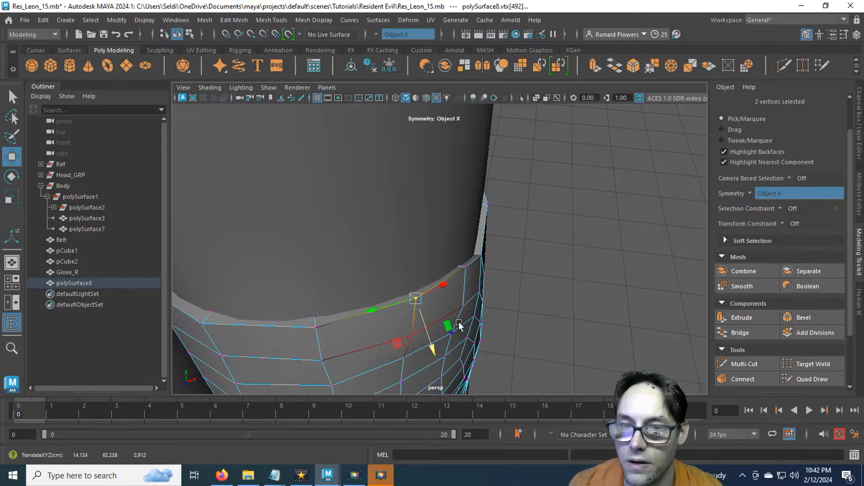
left_click(465, 267)
left_click_drag(495, 309, 497, 314)
left_click_drag(497, 313, 488, 327, "alt")
left_click(344, 265)
Step: Return the knee pad mesh to object selection and check its shape around the leg
left_click_drag(347, 319, 461, 207, "alt")
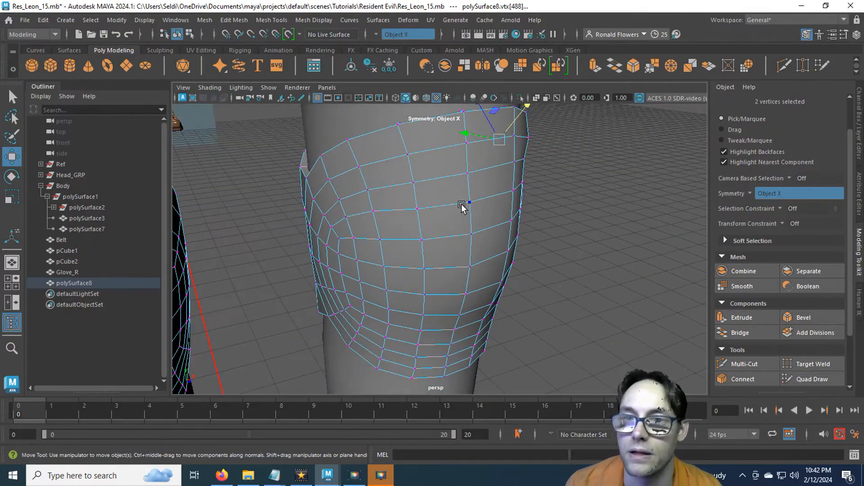
right_click_drag(457, 155, 491, 141)
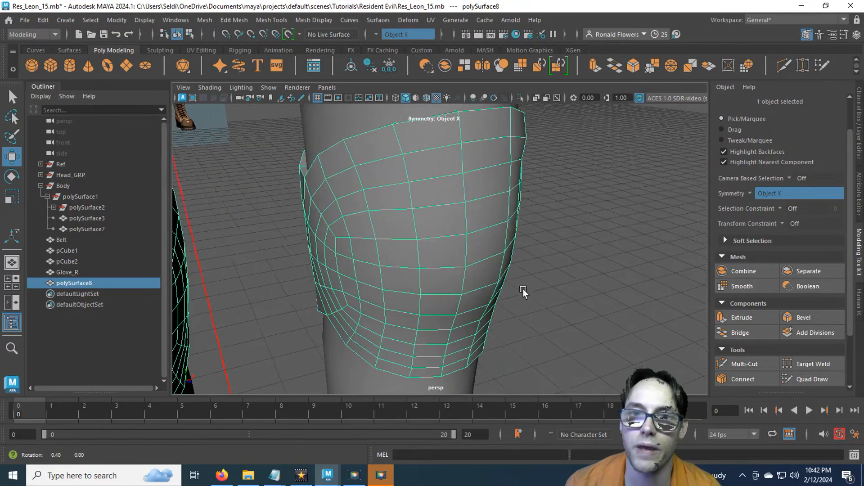
left_click_drag(523, 289, 513, 247, "alt")
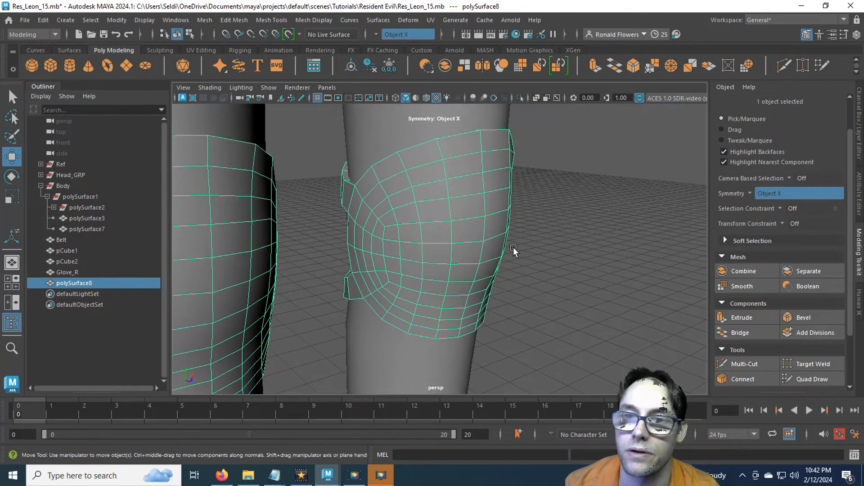
Step: Switch the knee pad mesh to face editing and select the three nested face loops just inside its outer border
right_click_drag(459, 155, 459, 182)
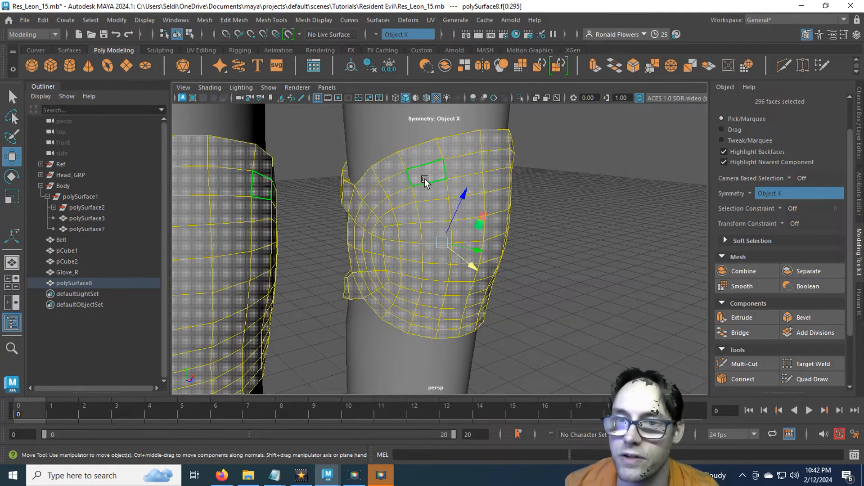
left_click(580, 274)
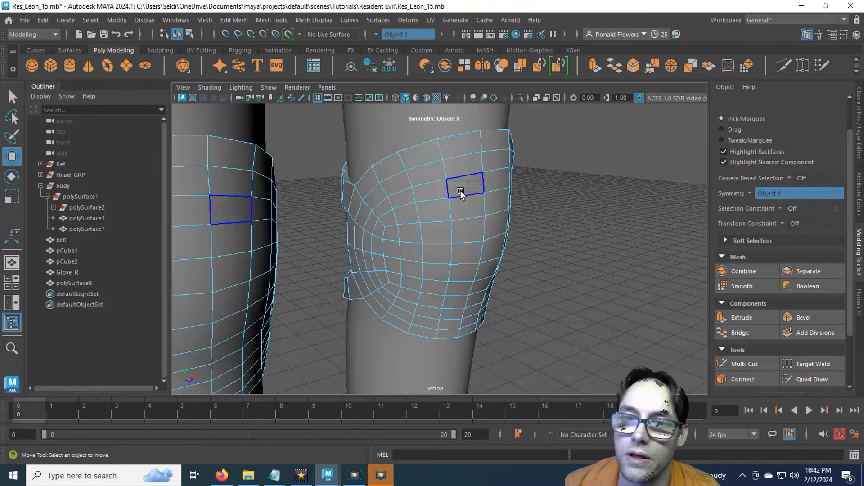
left_click(433, 178)
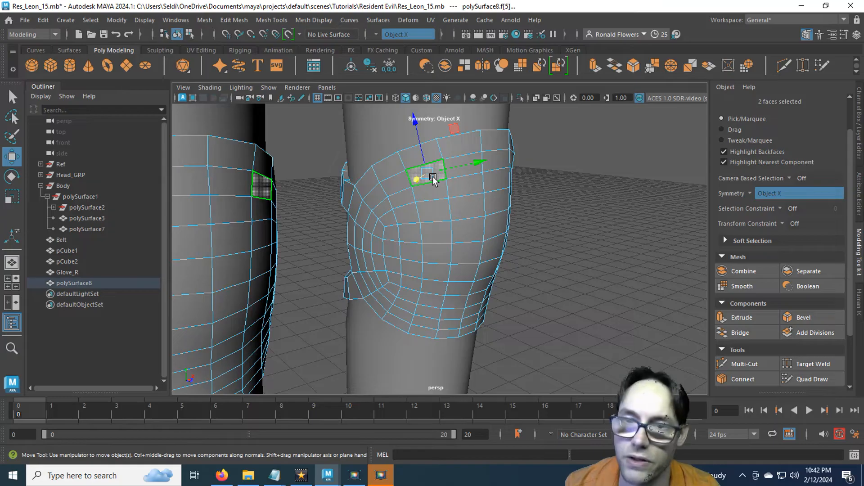
key("q")
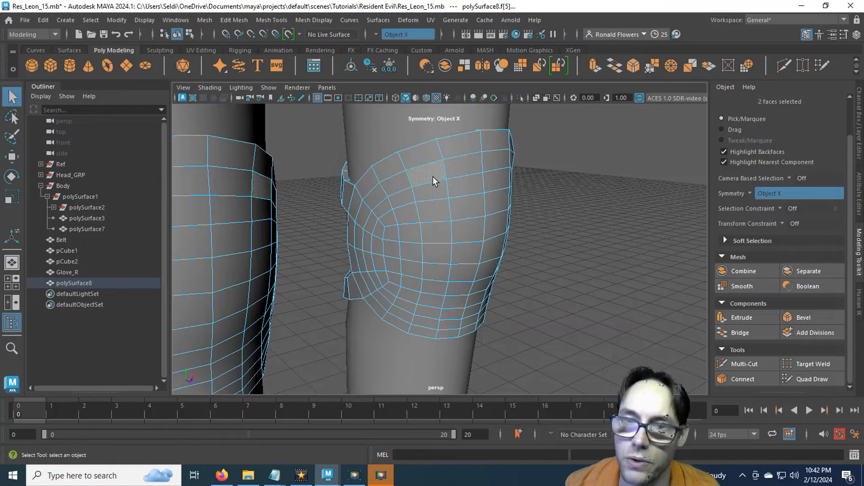
double_click(404, 184, "shift")
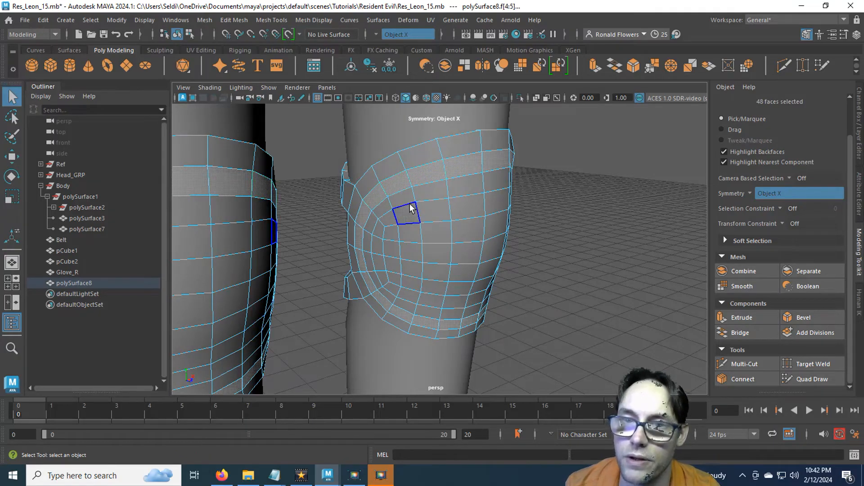
left_click(418, 196, "shift")
double_click(401, 194, "shift")
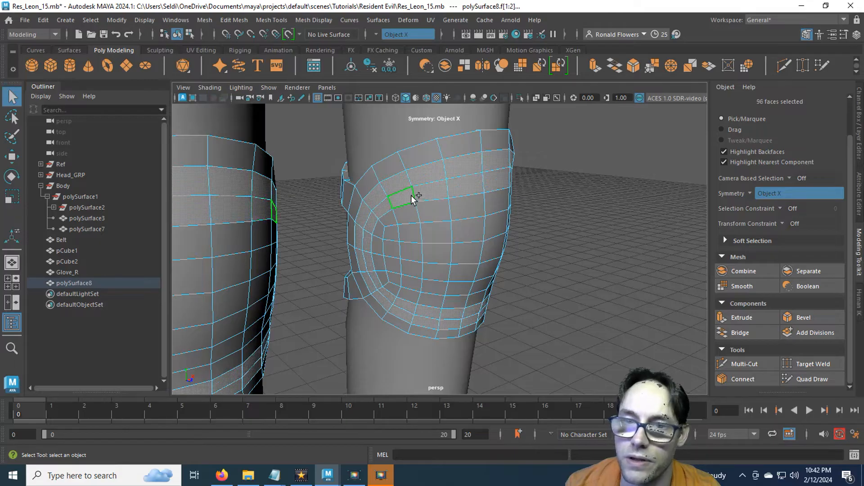
double_click(407, 213, "shift")
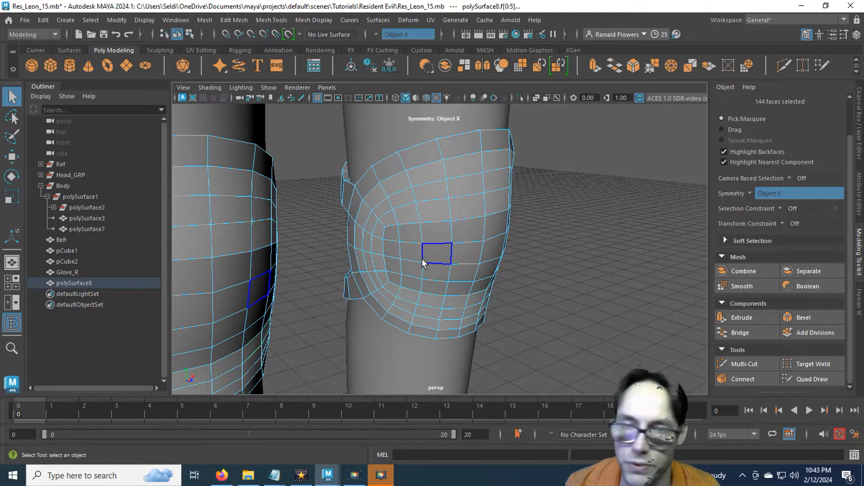
Step: Add all remaining faces enclosed by the loops to the selection using camera-based drag selection
key("Tab")
mouse_move(392, 233)
left_mouse_down("shift")
mouse_move(474, 231)
mouse_move(424, 266)
mouse_move(416, 247)
mouse_move(390, 260)
mouse_move(465, 276)
left_mouse_up("shift")
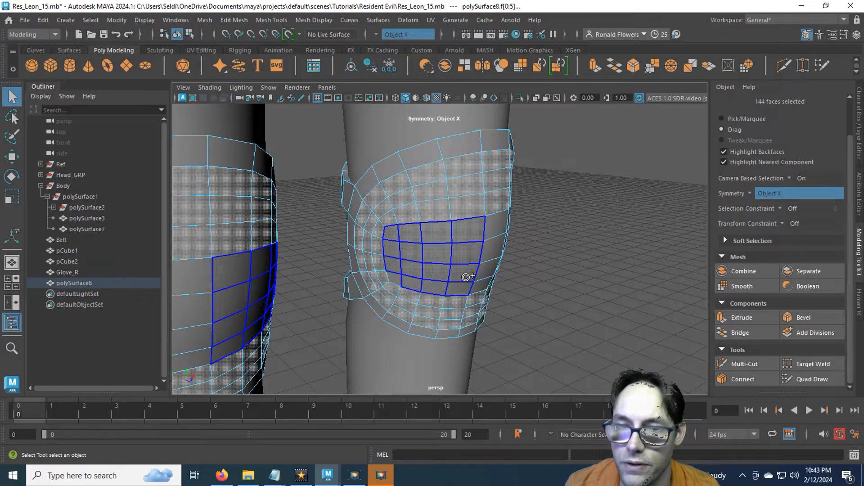
mouse_move(393, 276)
left_mouse_down("shift")
mouse_move(440, 278)
mouse_move(410, 248)
mouse_move(369, 228)
mouse_move(429, 212)
left_mouse_up("shift")
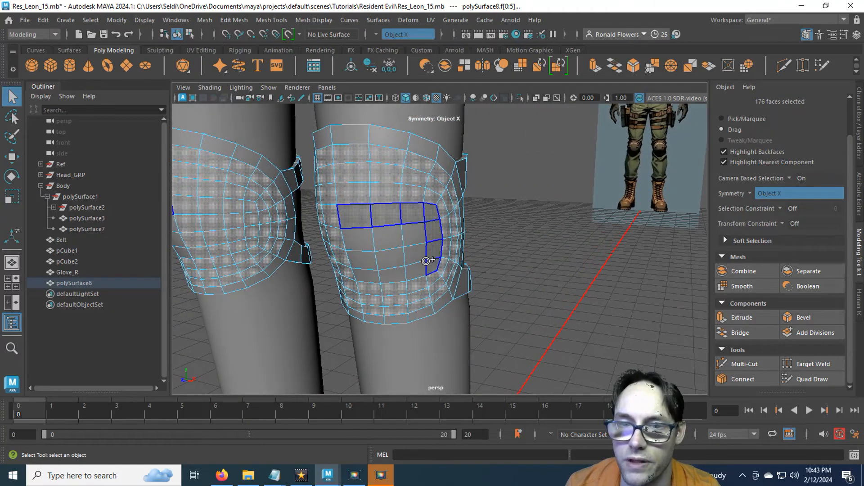
left_click_drag(425, 261, 359, 237, "shift")
left_click_drag(360, 274, 361, 275, "shift")
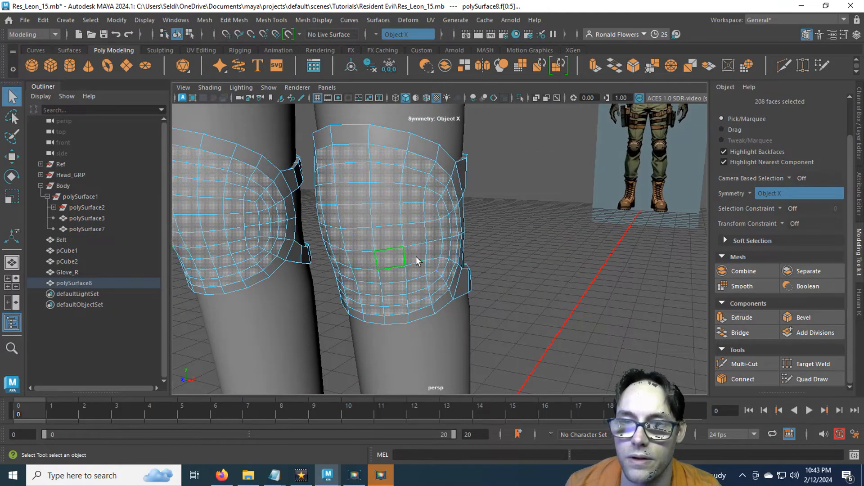
left_click_drag(423, 247, 406, 242, "alt")
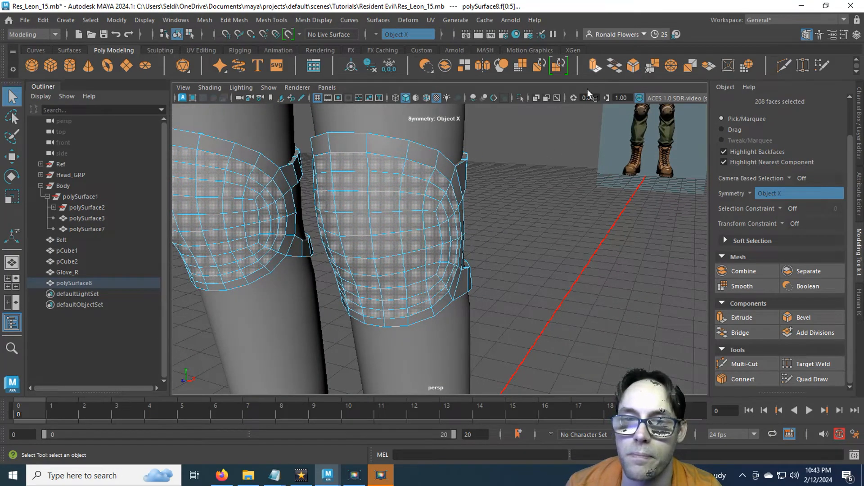
Step: Extrude the selected knee pad faces outward from the leg and scale the raised layer down slightly
key("ctrl+e")
left_click_drag(303, 210, 431, 275)
key("r")
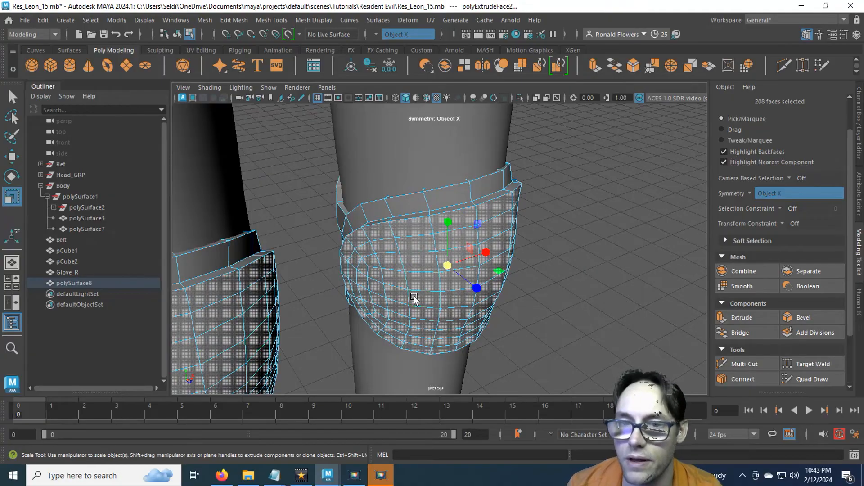
left_click_drag(442, 271, 388, 282)
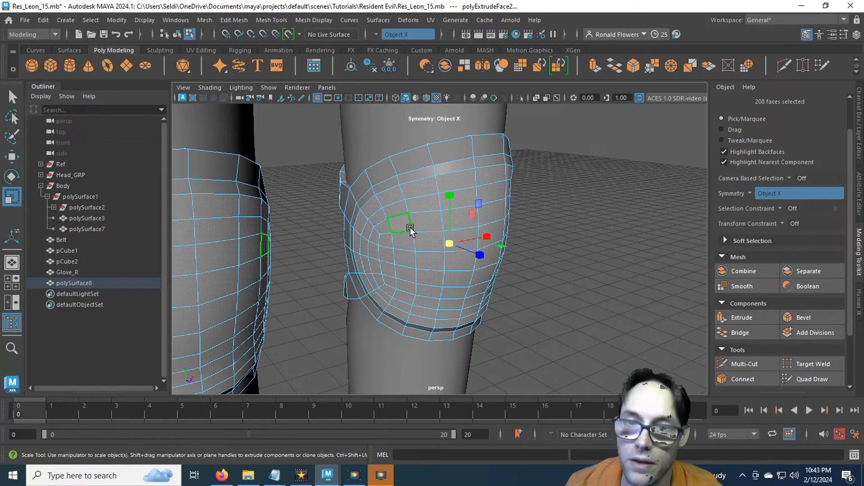
Step: Select the central faces of the raised pad together with the face loop surrounding them
left_click(388, 245)
key("q")
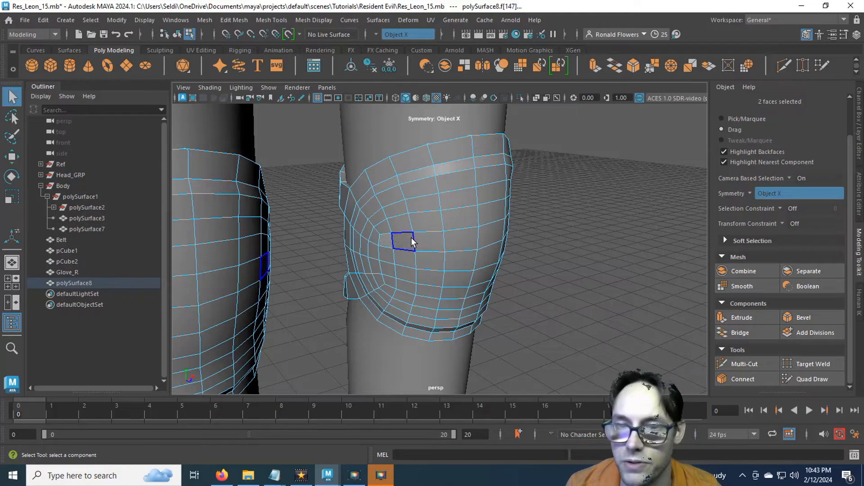
mouse_move(462, 284)
left_mouse_down()
mouse_move(412, 281)
mouse_move(471, 289)
mouse_move(394, 279)
left_mouse_up()
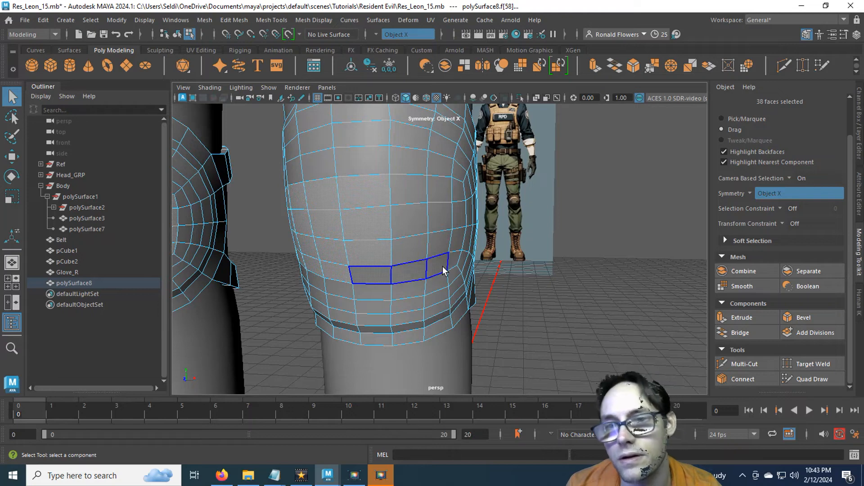
left_click_drag(415, 206, 410, 227)
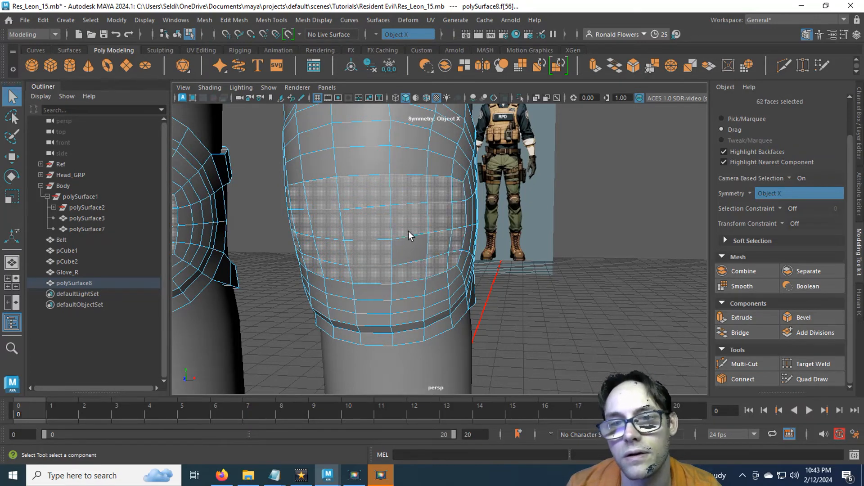
left_click_drag(456, 282, 534, 271, "alt")
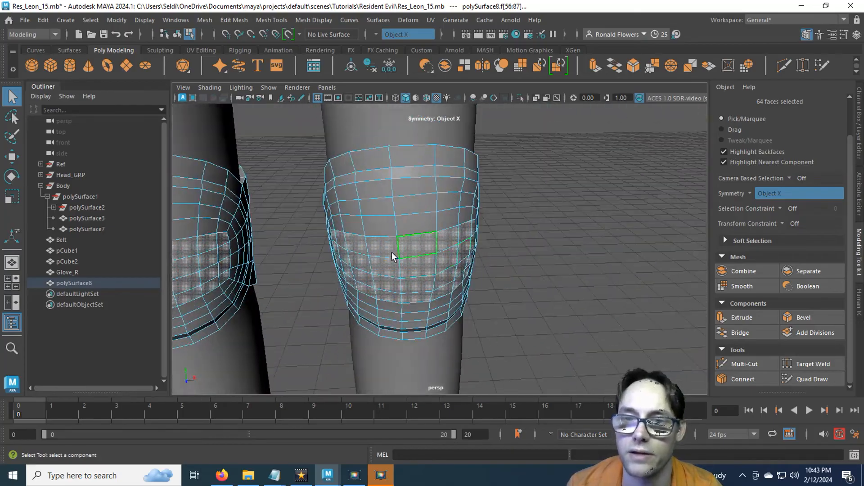
left_click_drag(391, 252, 440, 204, "alt")
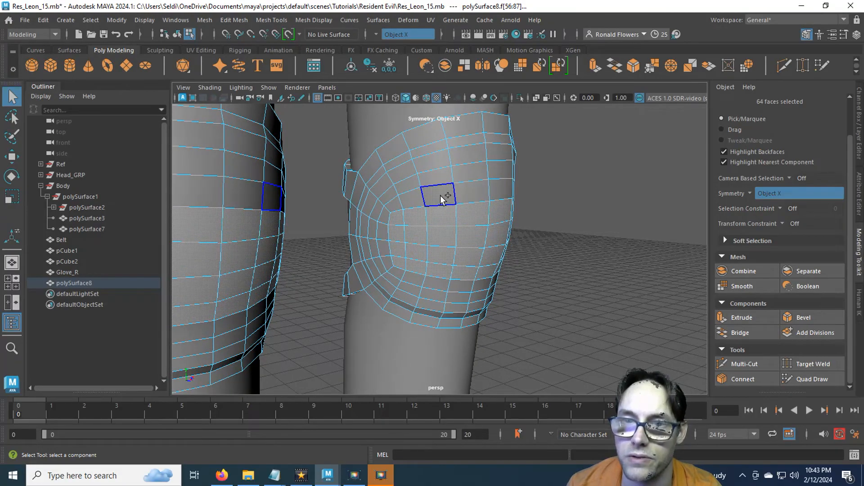
double_click(440, 195, "shift")
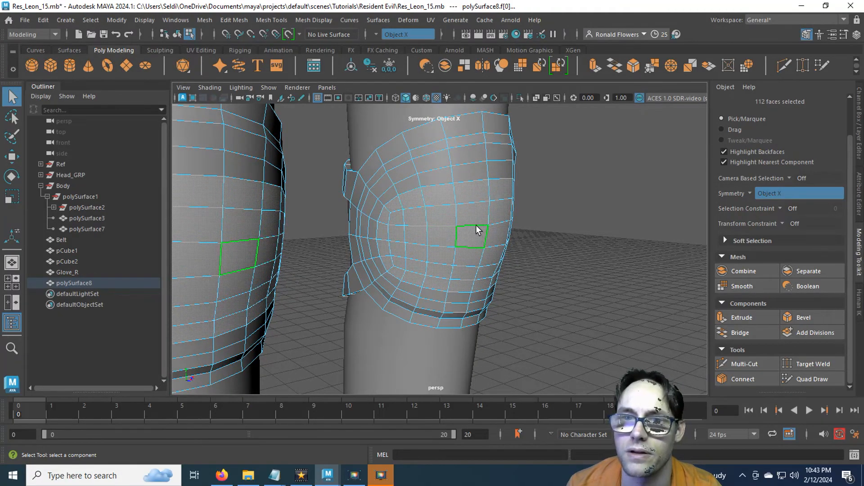
left_click_drag(476, 226, 511, 185, "alt")
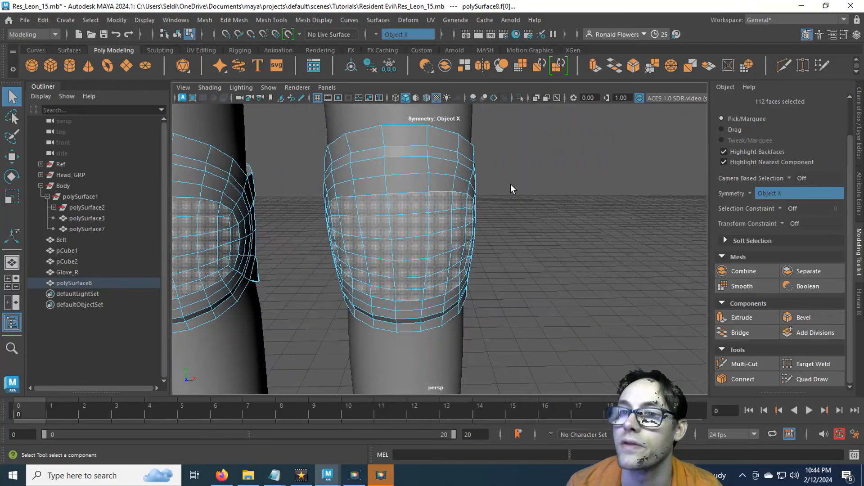
Step: Extrude the central pad faces outward with a Local Translate Z of 0.447 and scale the new layer down slightly
key("ctrl+e")
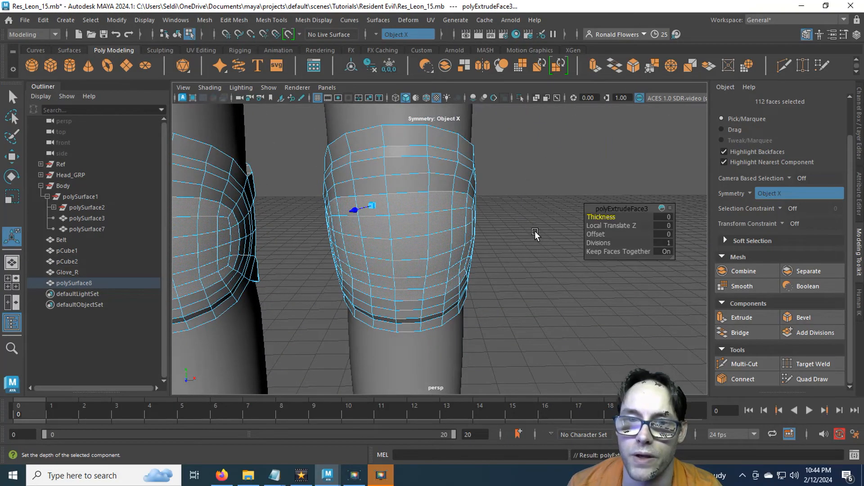
left_click_drag(534, 236, 482, 241, "alt")
left_click_drag(282, 214, 451, 239)
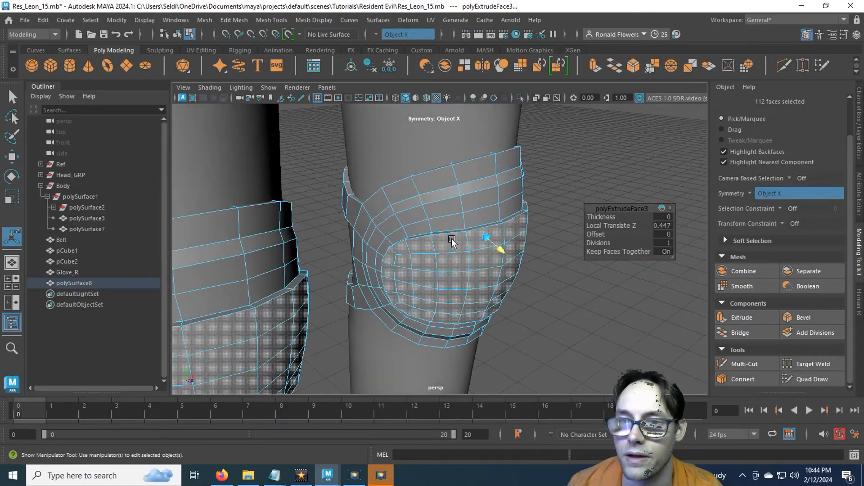
key("r")
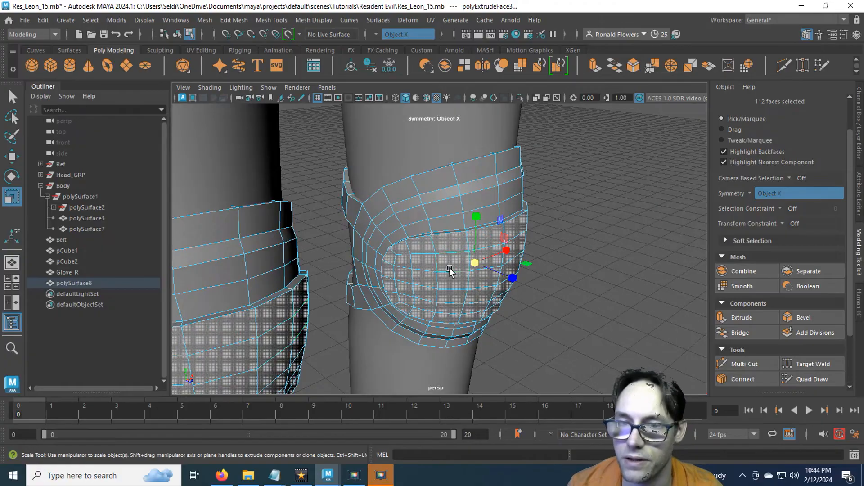
left_click_drag(469, 268, 313, 268)
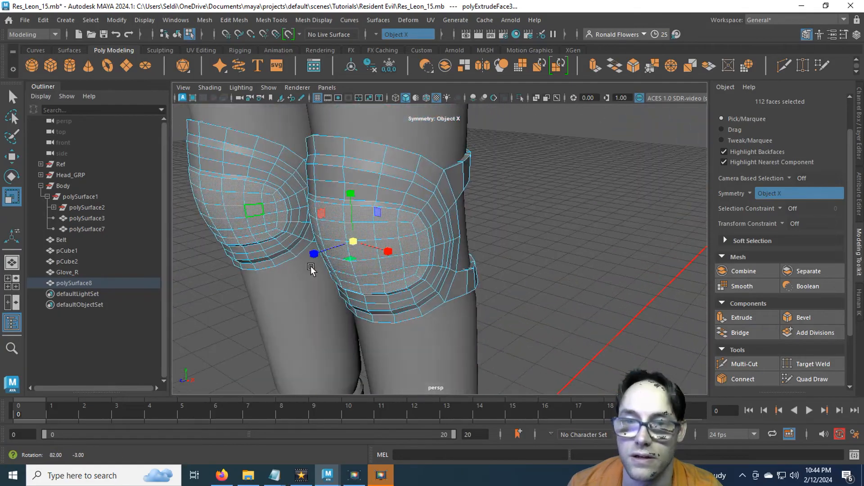
Step: Return to object selection, clear the selection and examine the knee pad's raised layers and straps from several sides
key("w")
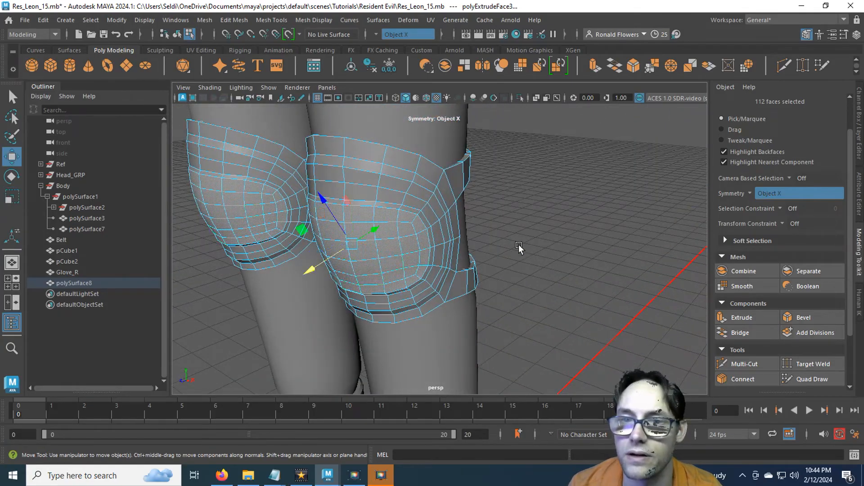
right_click_drag(527, 156, 550, 149)
left_click(546, 239)
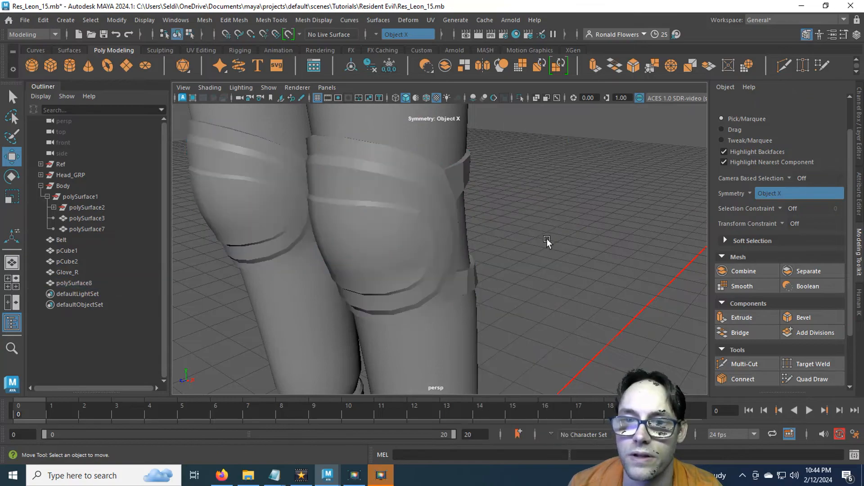
left_click_drag(546, 239, 527, 244, "alt")
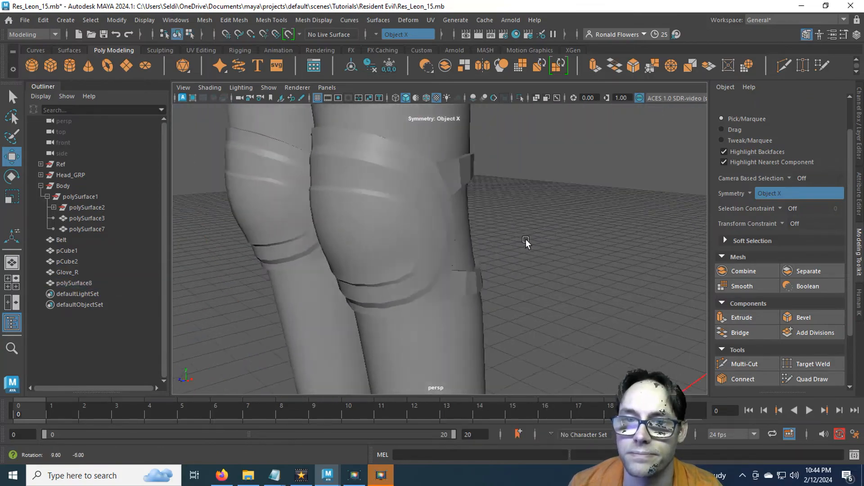
left_click(317, 205)
left_click_drag(314, 203, 400, 231, "alt")
left_click(527, 215)
scroll(526, 215, "down", 3)
left_click_drag(540, 245, 477, 216, "alt")
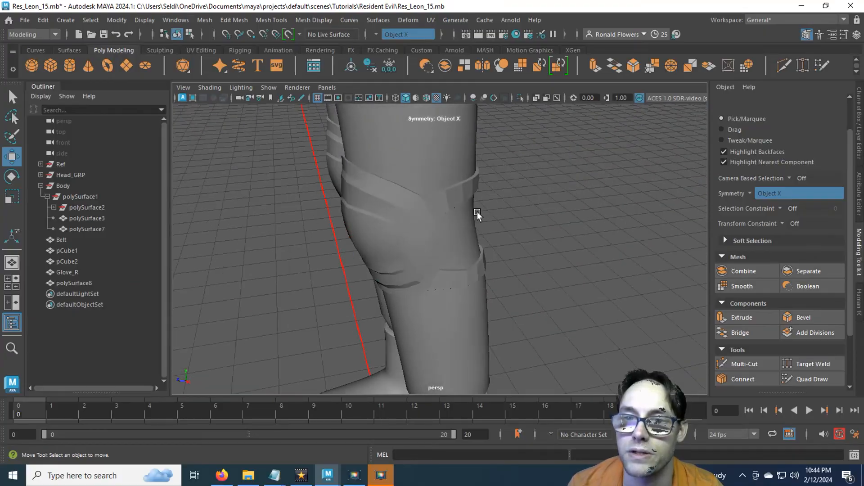
Step: Apply Soften Edge to the whole knee pad mesh and return to object selection
left_click(476, 207)
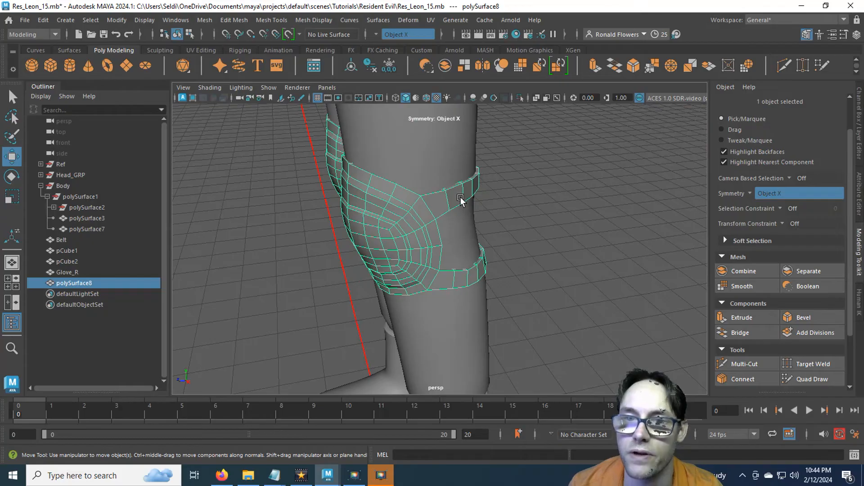
left_click(303, 21)
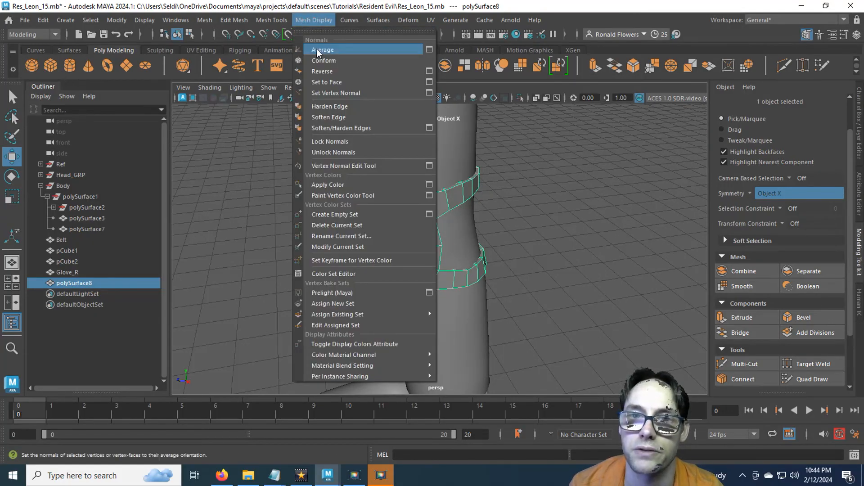
left_click(354, 117)
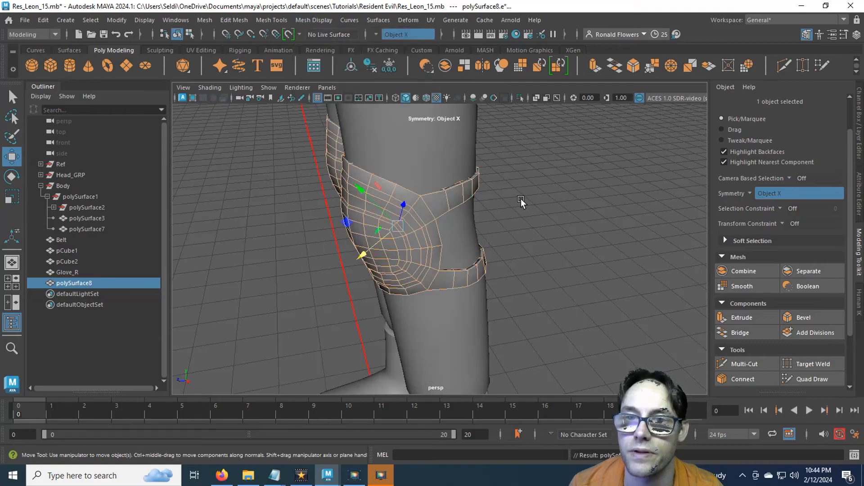
left_click(508, 207)
left_click_drag(519, 211, 453, 218, "alt")
left_click(453, 218)
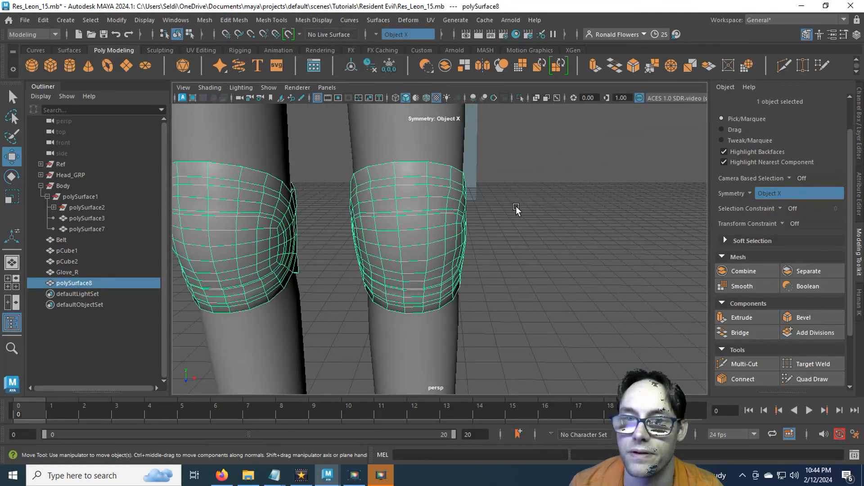
Step: Deselect the knee pad mesh, check the knee pads on the full character and save the scene
left_click(514, 208)
left_click_drag(515, 208, 503, 235, "alt")
scroll(504, 235, "down", 10)
middle_click_drag(497, 176, 482, 263, "alt")
mouse_move(482, 264)
left_mouse_down("alt")
mouse_move(497, 273)
mouse_move(468, 273)
left_mouse_up("alt")
scroll(472, 259, "down", 4)
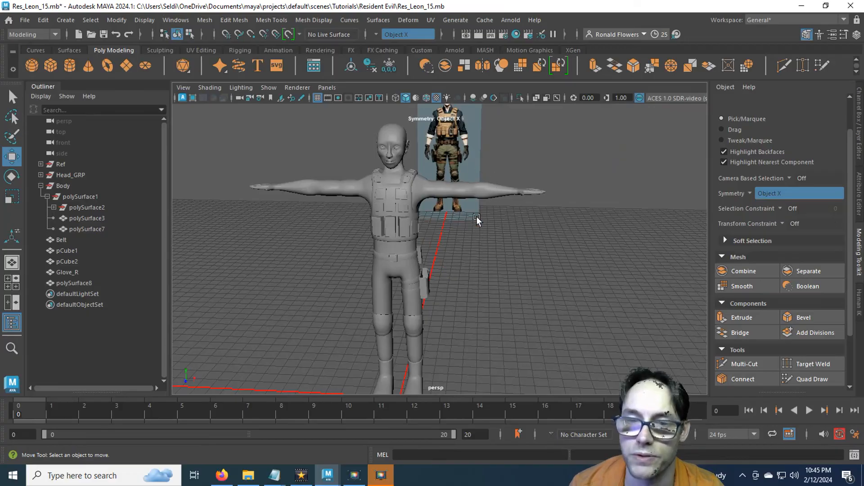
left_click_drag(477, 220, 467, 241, "alt")
key("ctrl+s")
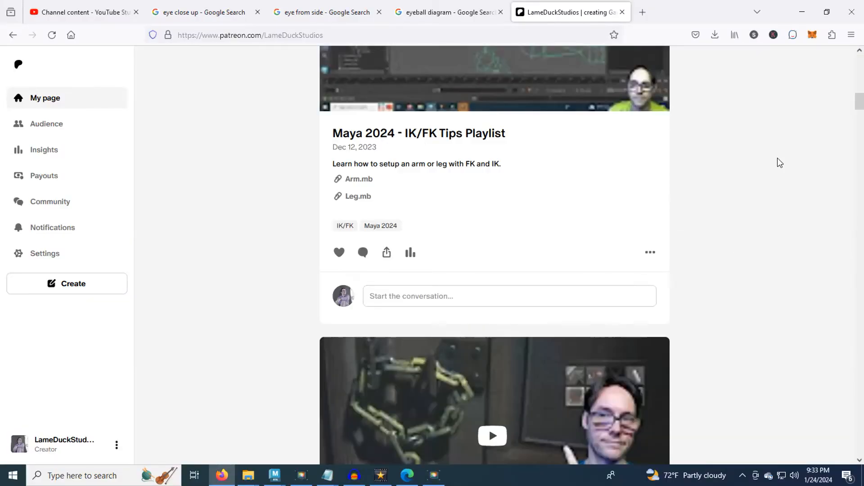
scroll(777, 158, "down", 15)
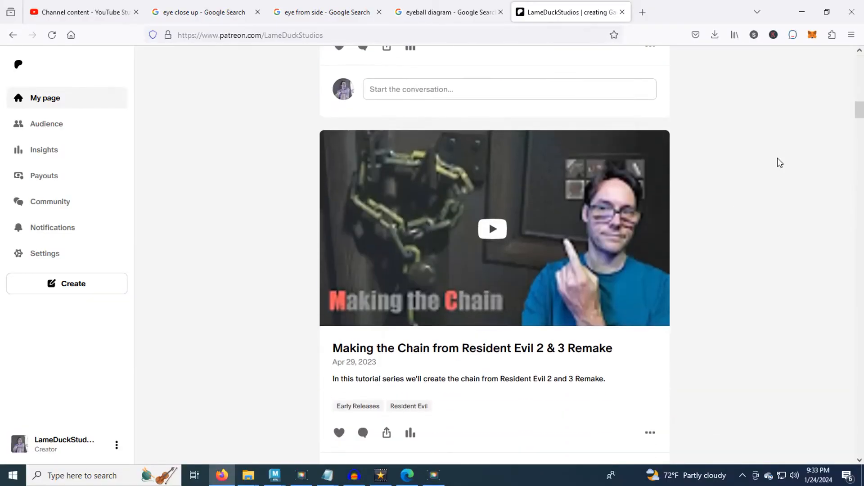
scroll(777, 158, "down", 18)
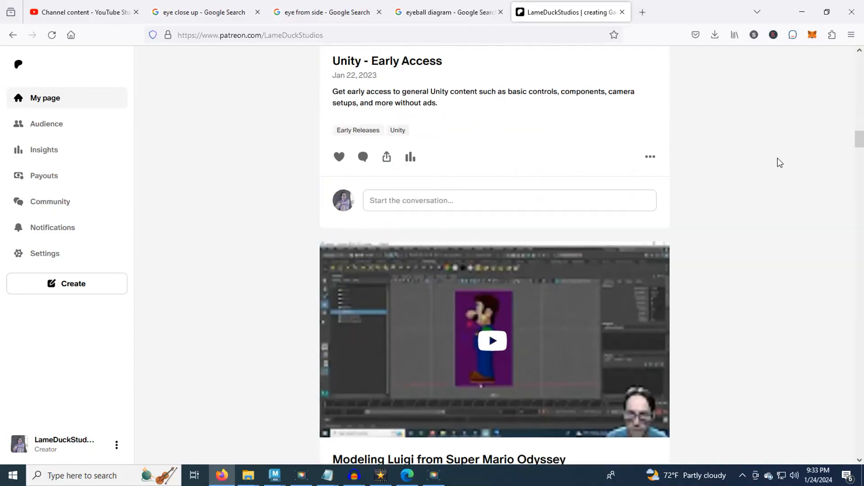
scroll(777, 159, "down", 14)
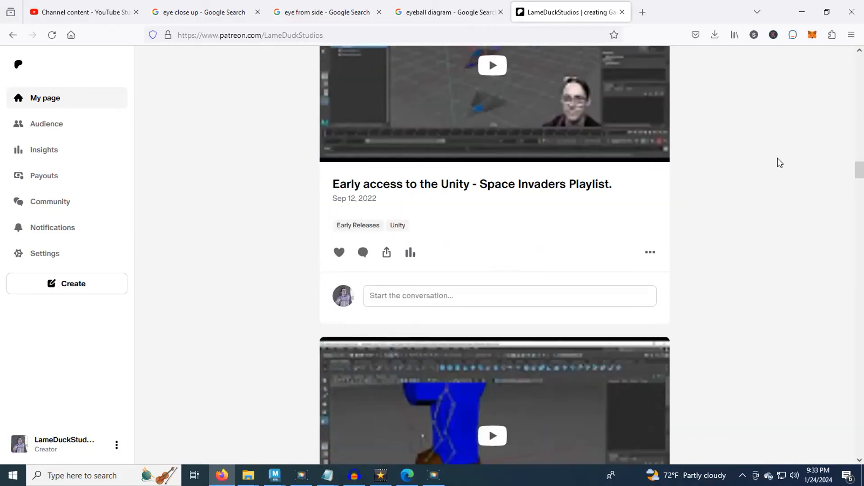
scroll(776, 158, "down", 5)
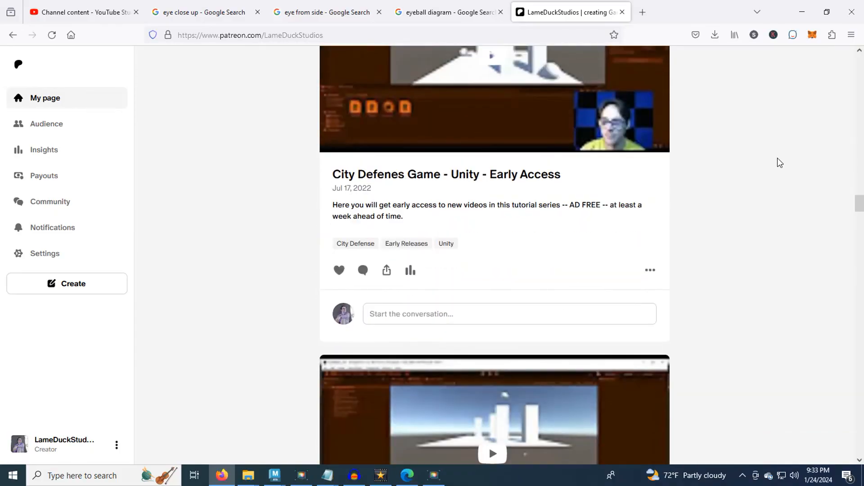